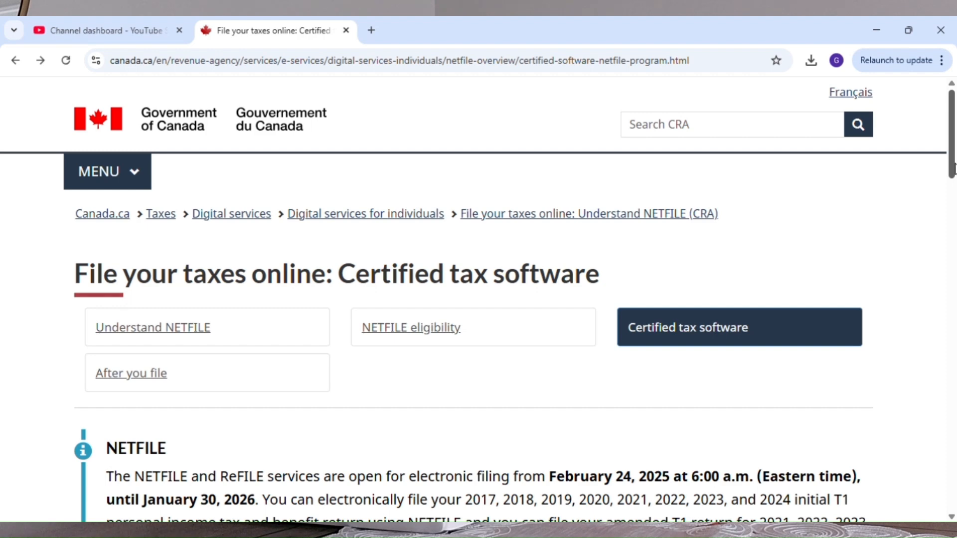
Open the StudioTax for Windows site from the CRA list of paid certified tax products with free offerings.
{"action": "left_click_drag", "start_coordinate": [952, 169], "coordinate": [949, 234]}
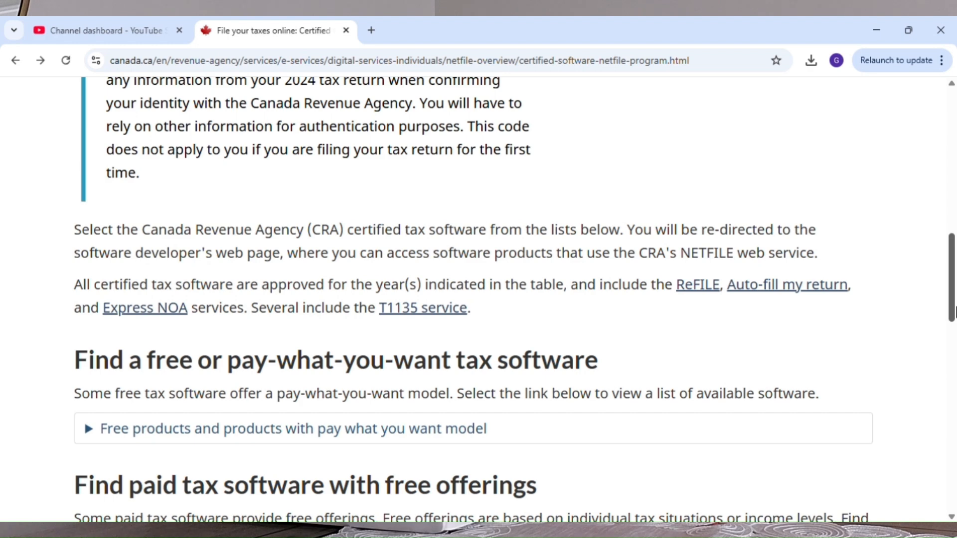
{"action": "left_click_drag", "start_coordinate": [953, 311], "coordinate": [953, 363]}
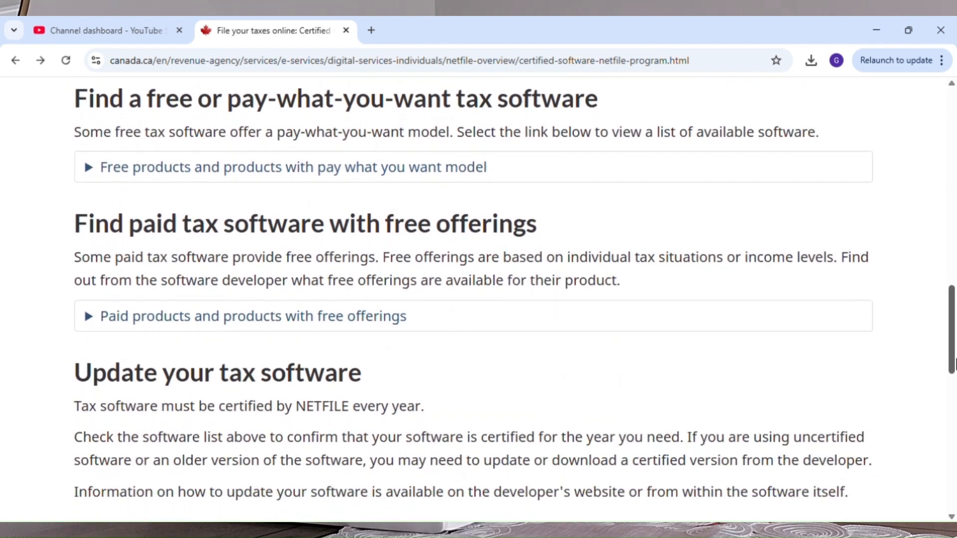
{"action": "left_click_drag", "start_coordinate": [954, 364], "coordinate": [953, 386]}
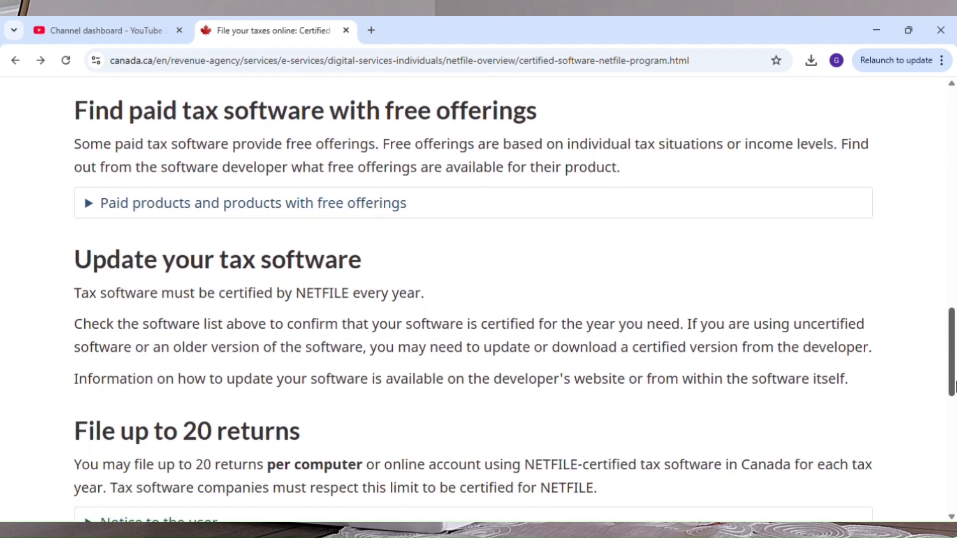
{"action": "left_click", "coordinate": [358, 206]}
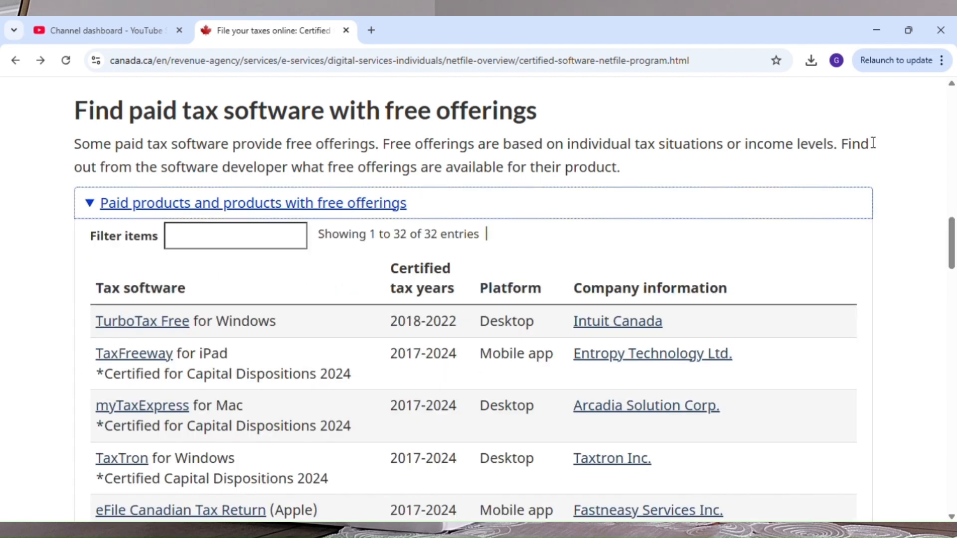
{"action": "left_click_drag", "start_coordinate": [949, 249], "coordinate": [954, 394]}
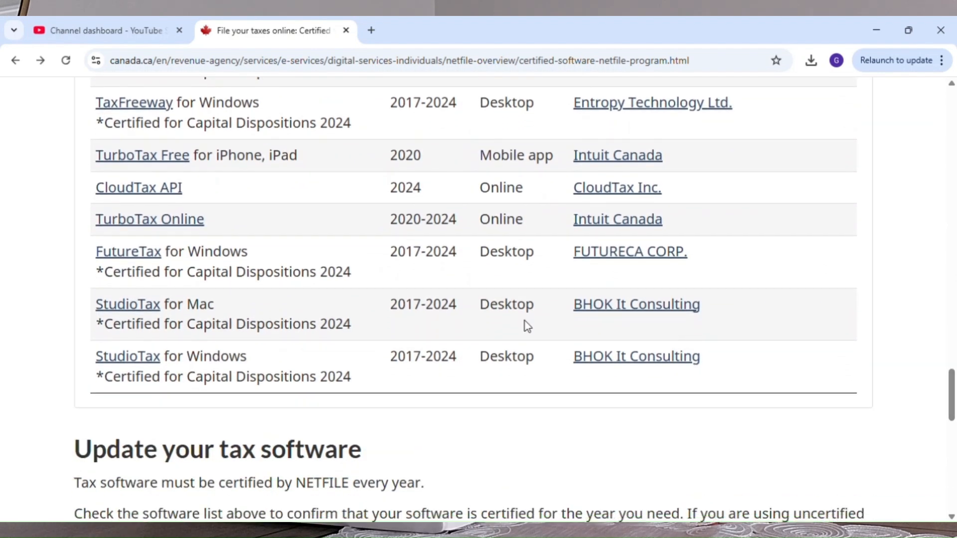
{"action": "left_click", "coordinate": [132, 362]}
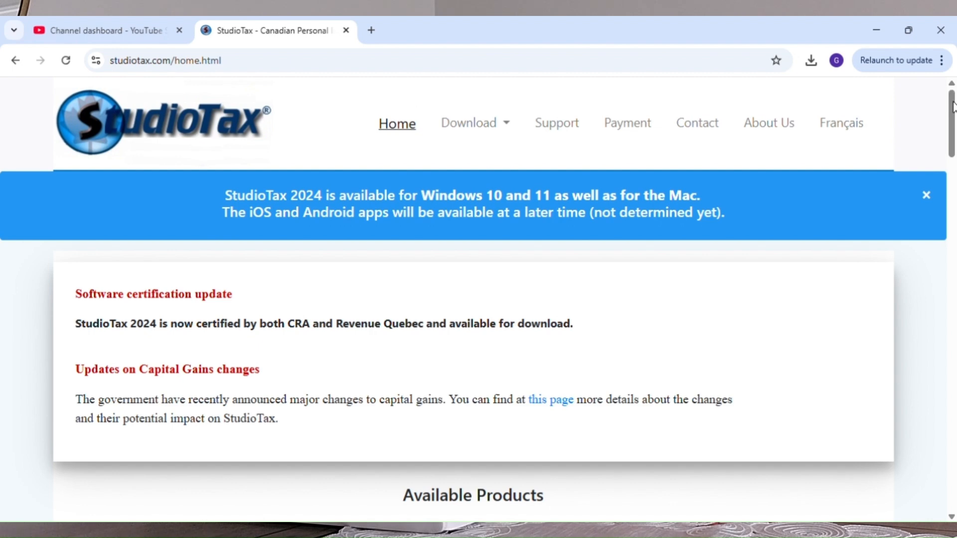
Download StudioTax 2024 for Windows from the available products on the StudioTax site.
{"action": "left_click_drag", "start_coordinate": [952, 106], "coordinate": [953, 146]}
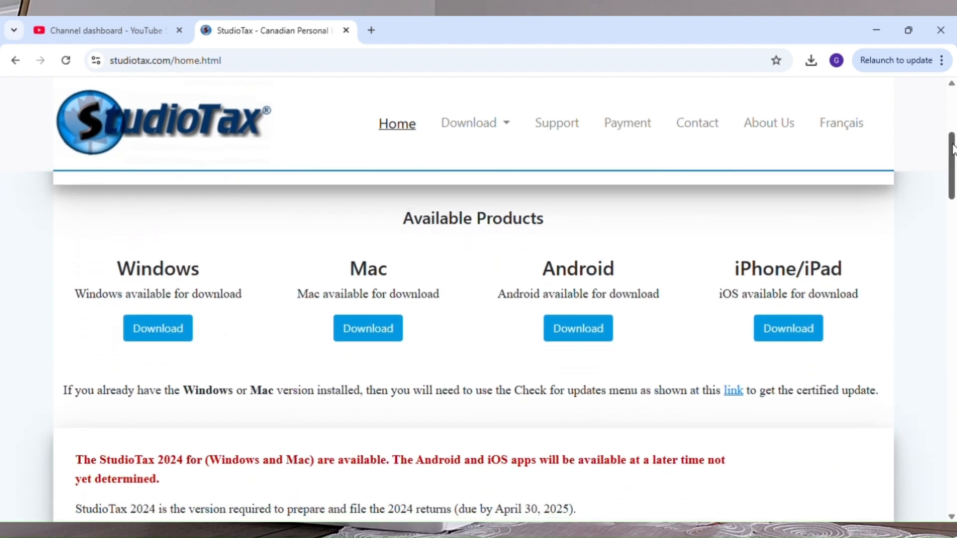
{"action": "left_click", "coordinate": [158, 333]}
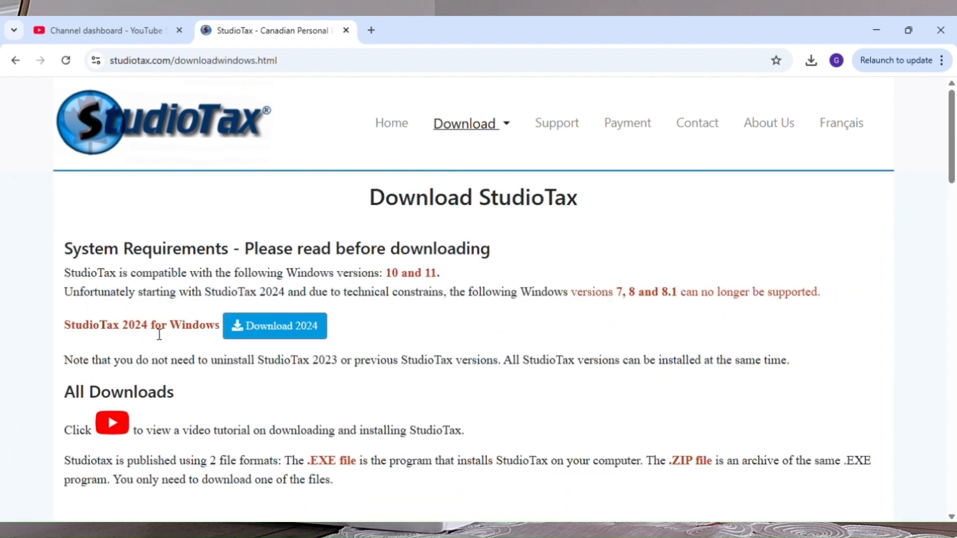
{"action": "left_click", "coordinate": [254, 326]}
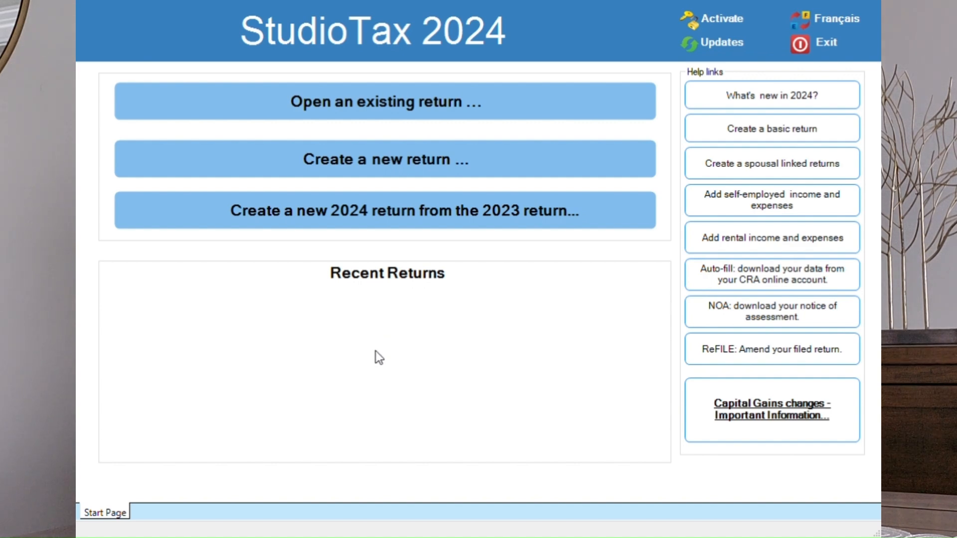
Examine the What's new in 2024 help, including the Nova Scotia, Ontario and Manitoba news topics.
{"action": "left_click", "coordinate": [737, 94]}
{"action": "left_click", "coordinate": [585, 96]}
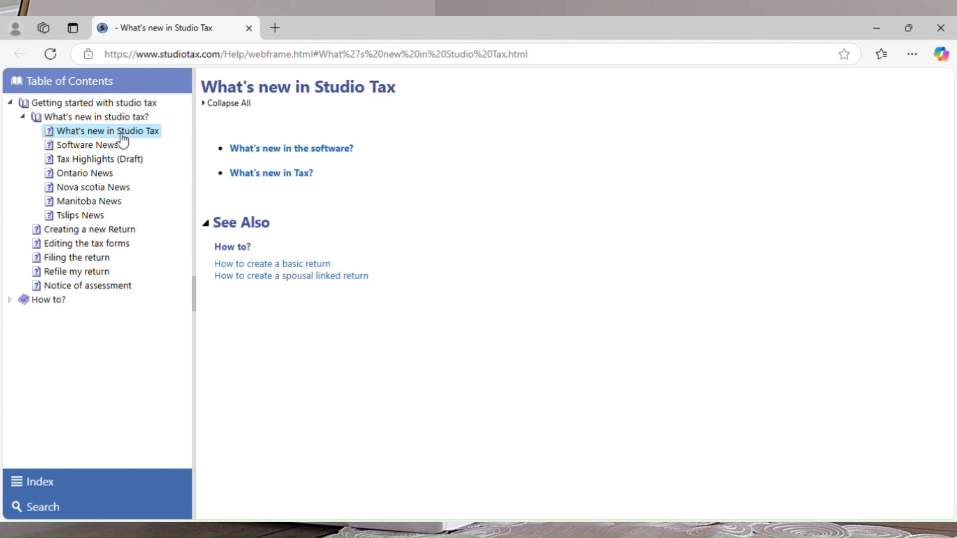
{"action": "left_click", "coordinate": [106, 192]}
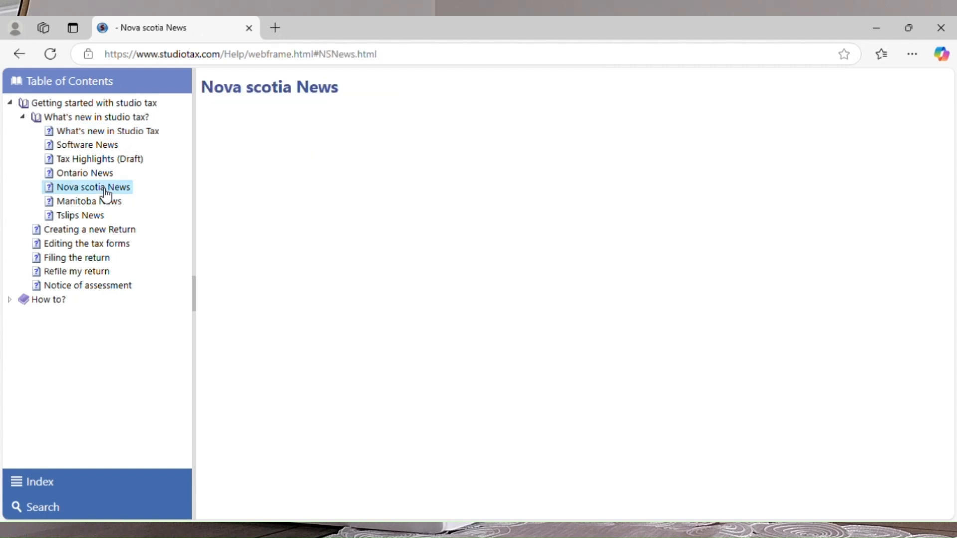
{"action": "left_click", "coordinate": [104, 175]}
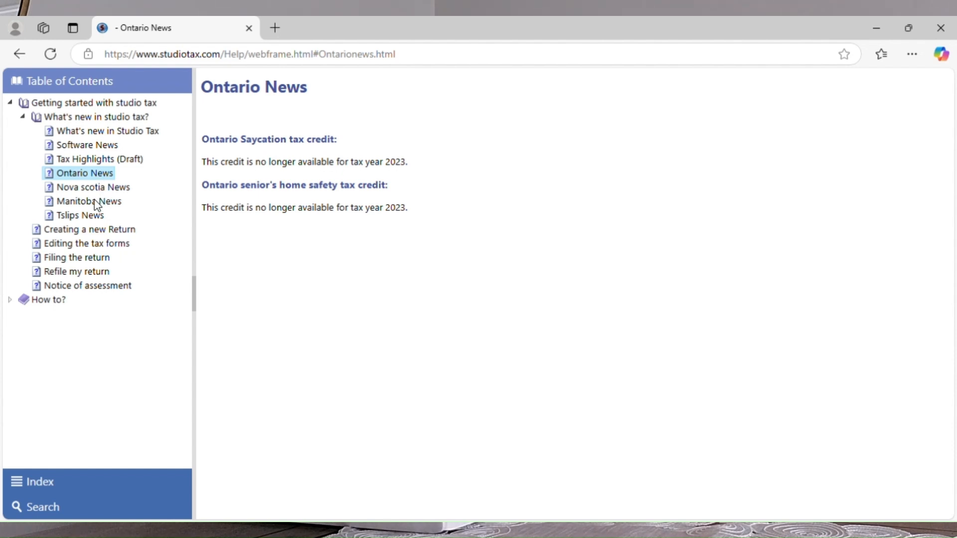
{"action": "left_click", "coordinate": [101, 204]}
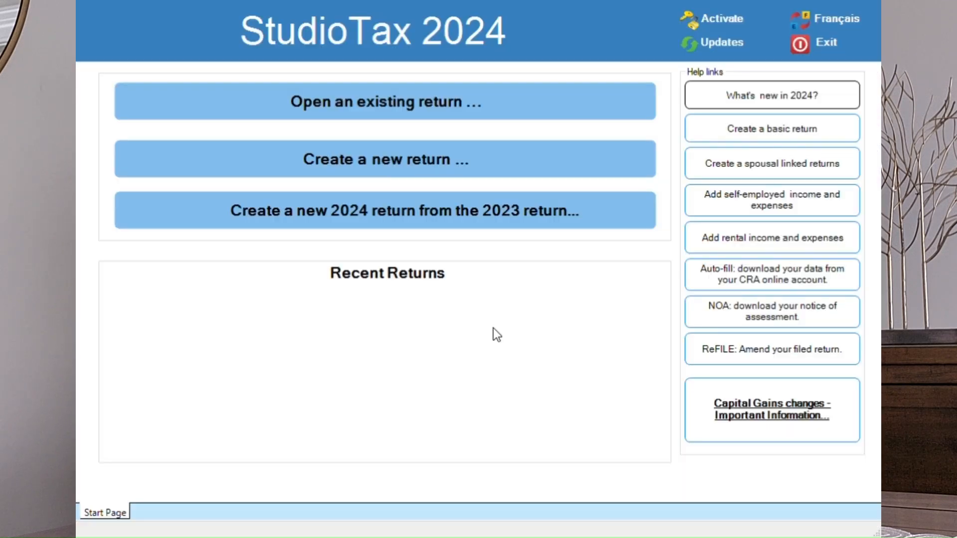
Create a new return with no additional prior-year filings and submit the taxpayer's personal details as a Canadian resident.
{"action": "left_click", "coordinate": [461, 168]}
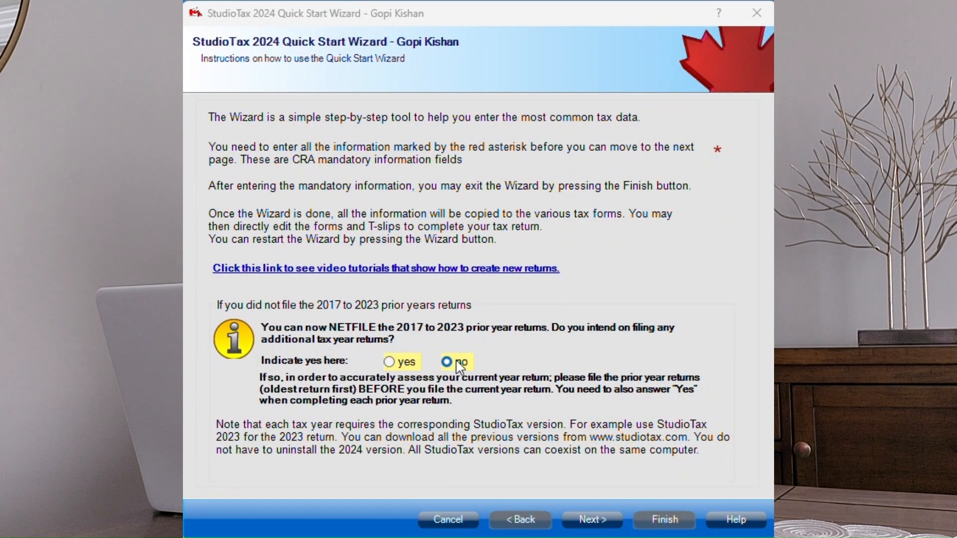
{"action": "left_click", "coordinate": [592, 523]}
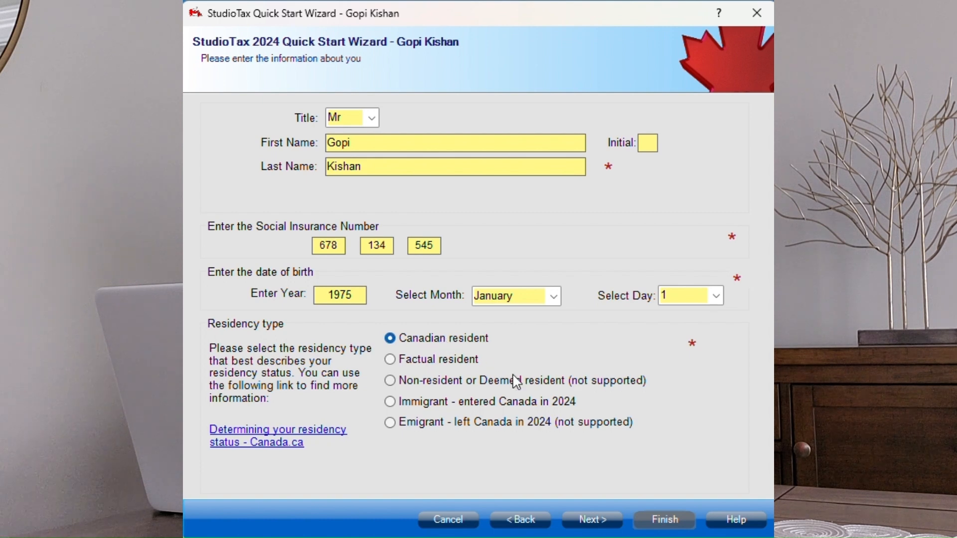
{"action": "left_click", "coordinate": [591, 521]}
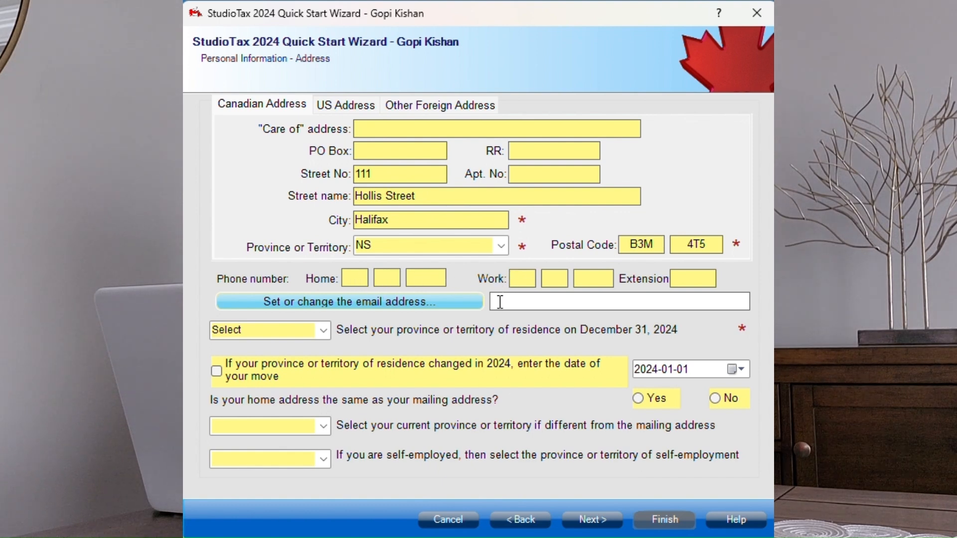
Leave the email blank, set Nova Scotia as the residence on December 31, 2024, and mark the home address same as mailing.
{"action": "left_click", "coordinate": [438, 310]}
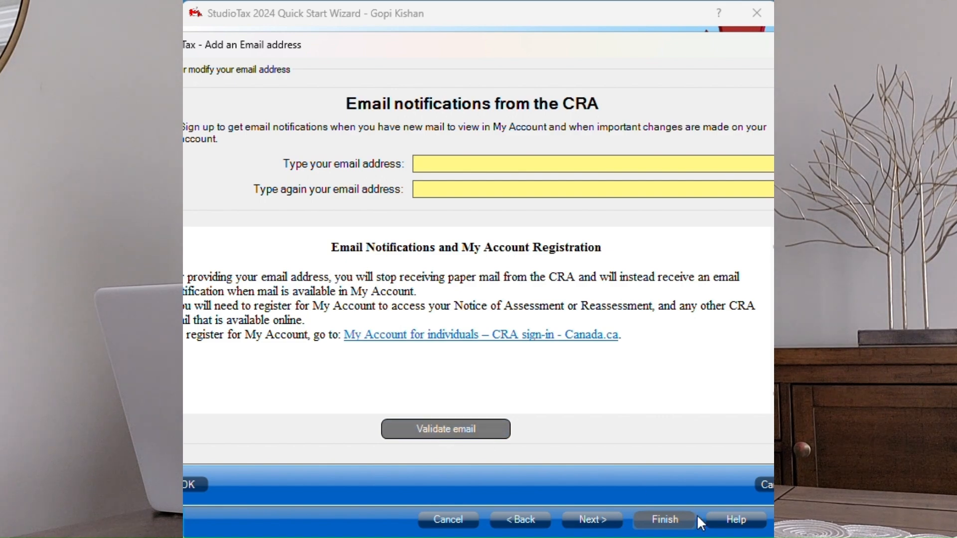
{"action": "left_click", "coordinate": [768, 484]}
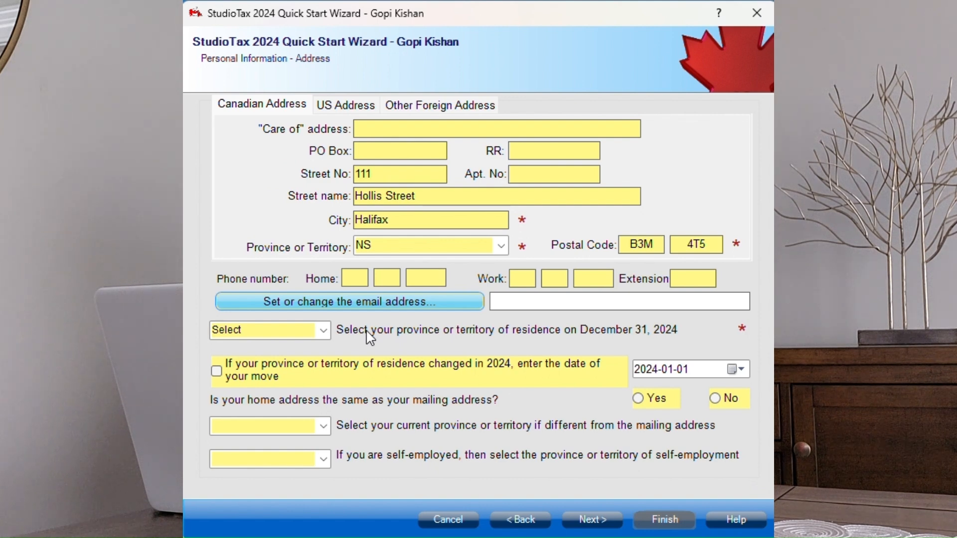
{"action": "left_click", "coordinate": [324, 331]}
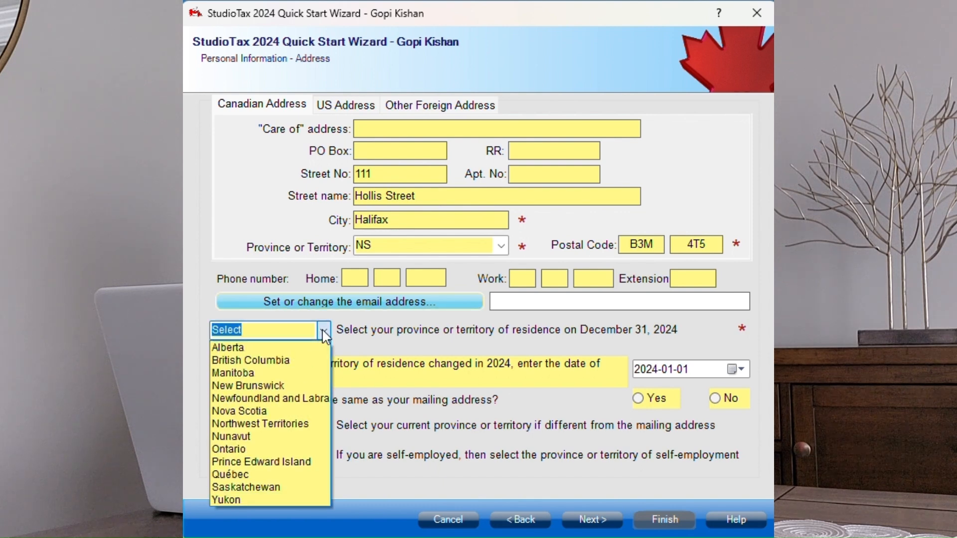
{"action": "left_click", "coordinate": [286, 411]}
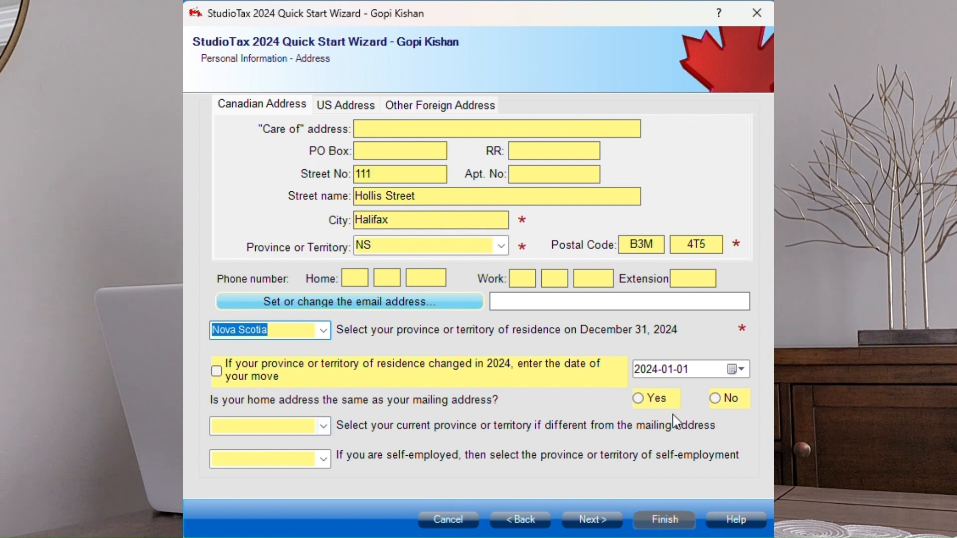
{"action": "left_click", "coordinate": [638, 398]}
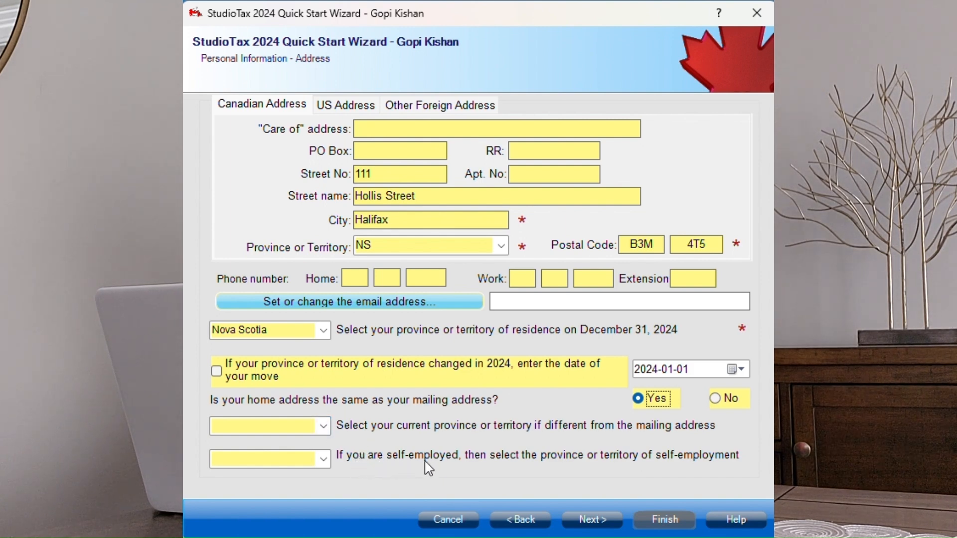
{"action": "left_click", "coordinate": [592, 520]}
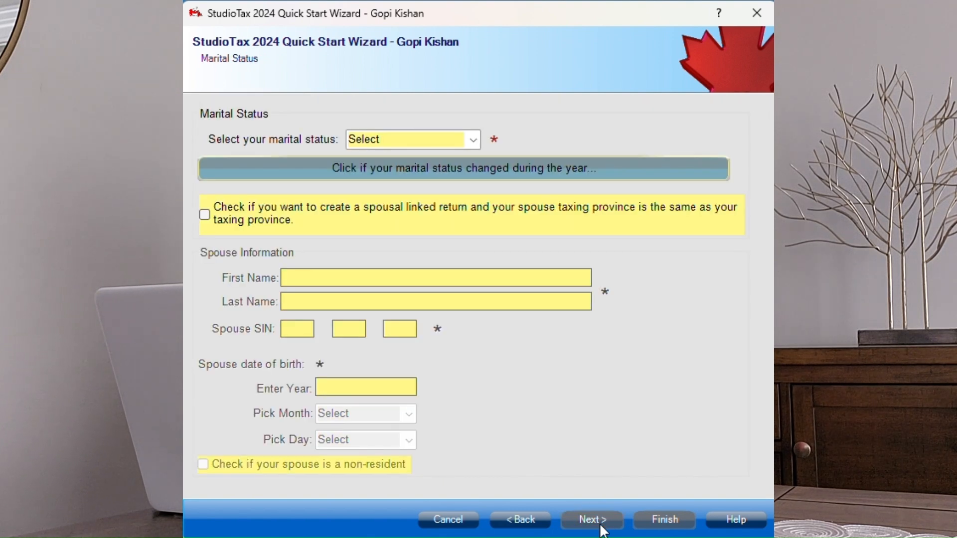
Set the marital status to Single with no change of status during the year.
{"action": "left_click", "coordinate": [473, 141]}
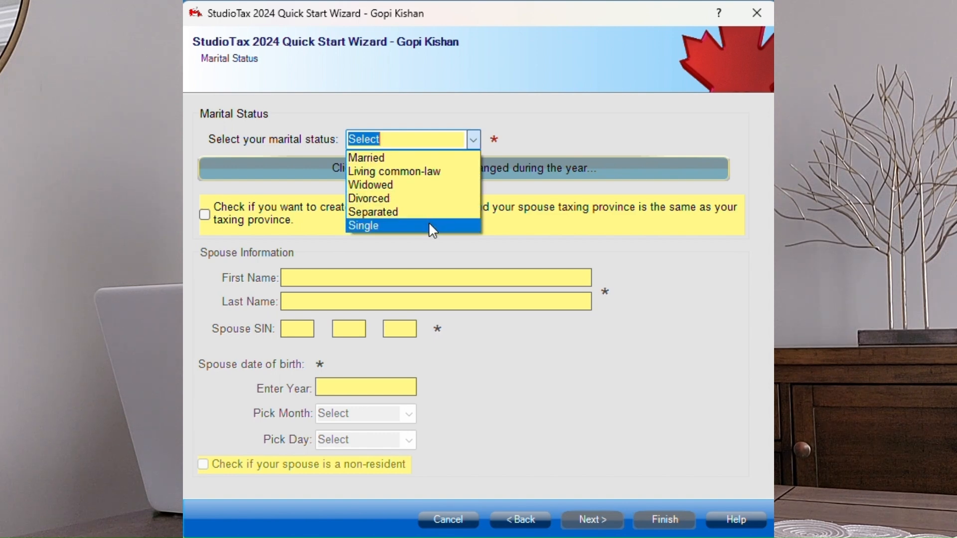
{"action": "left_click", "coordinate": [429, 252]}
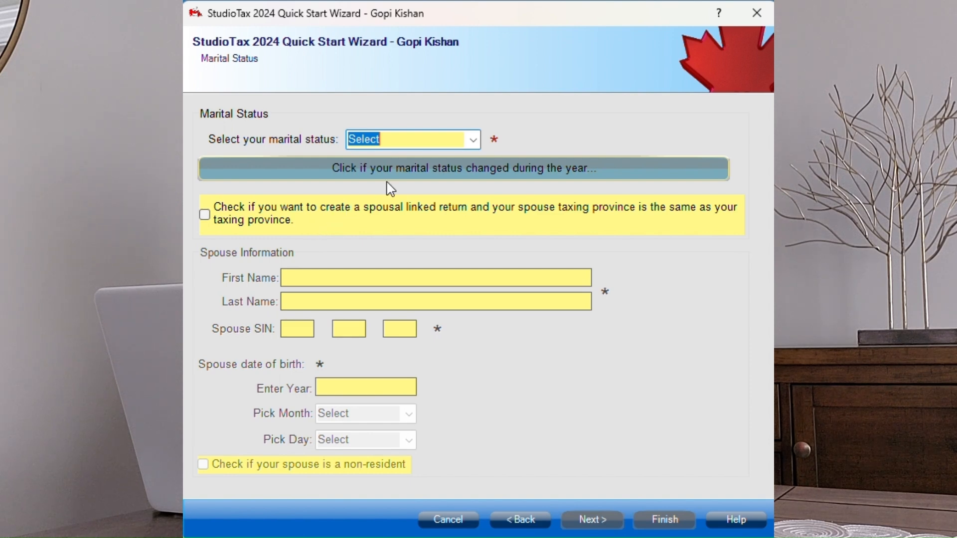
{"action": "left_click", "coordinate": [473, 140]}
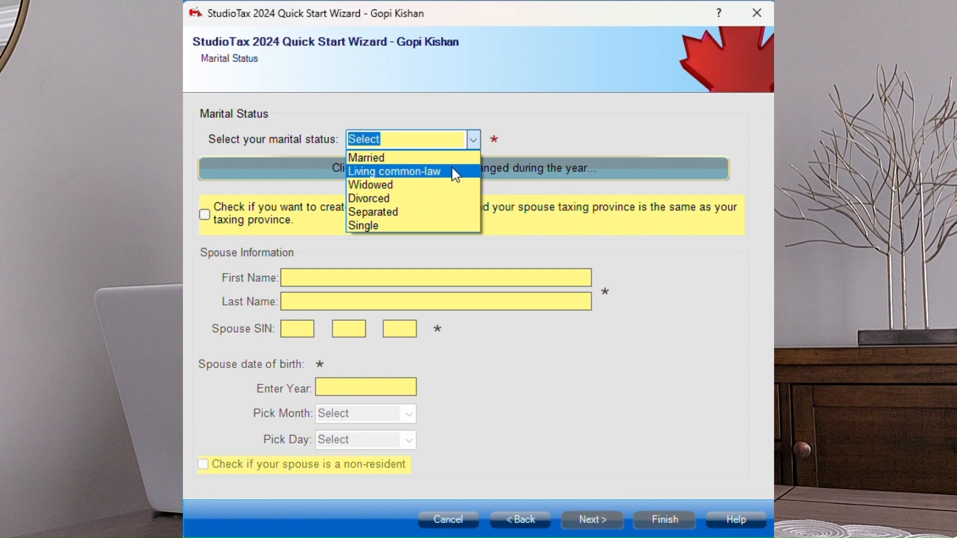
{"action": "left_click", "coordinate": [428, 226]}
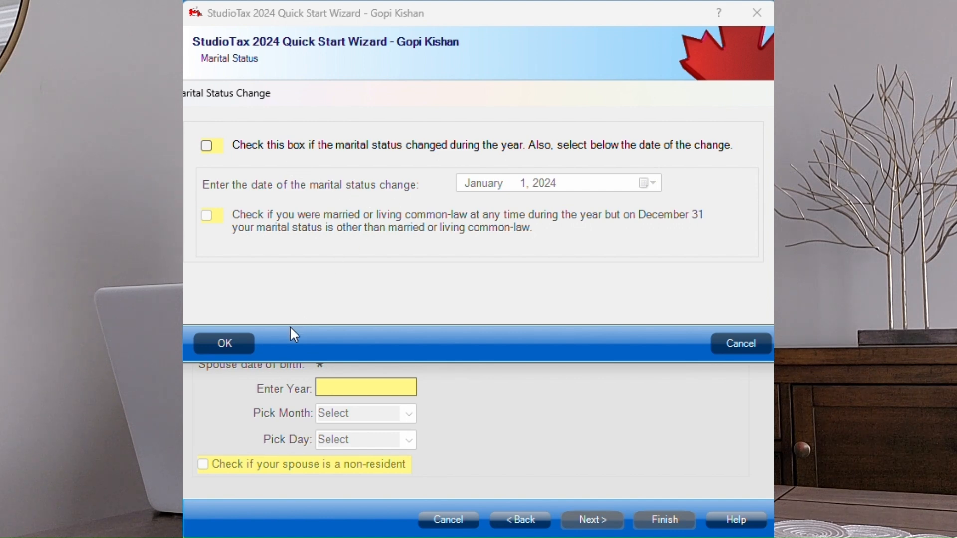
{"action": "left_click", "coordinate": [244, 343]}
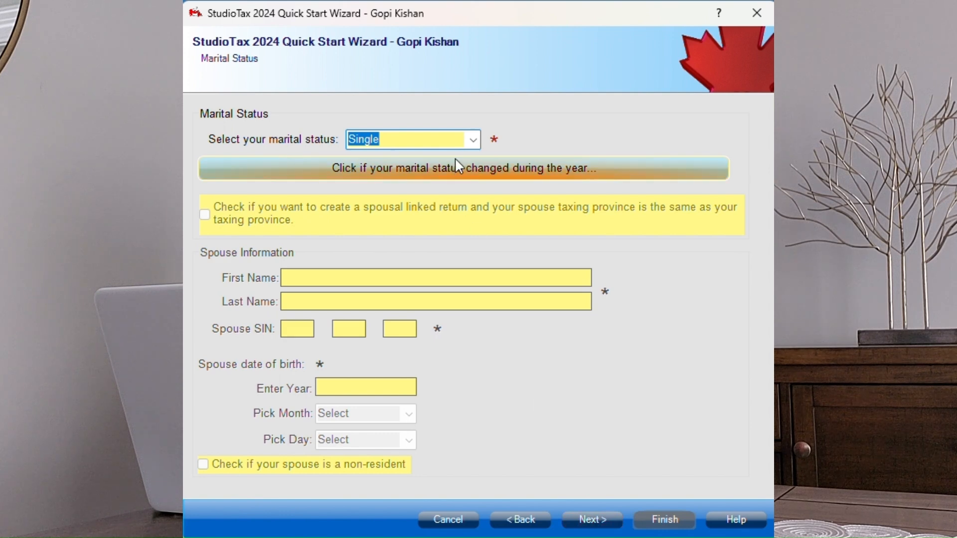
Set the marital status to Married and decline creating a spousal linked return.
{"action": "left_click", "coordinate": [473, 141]}
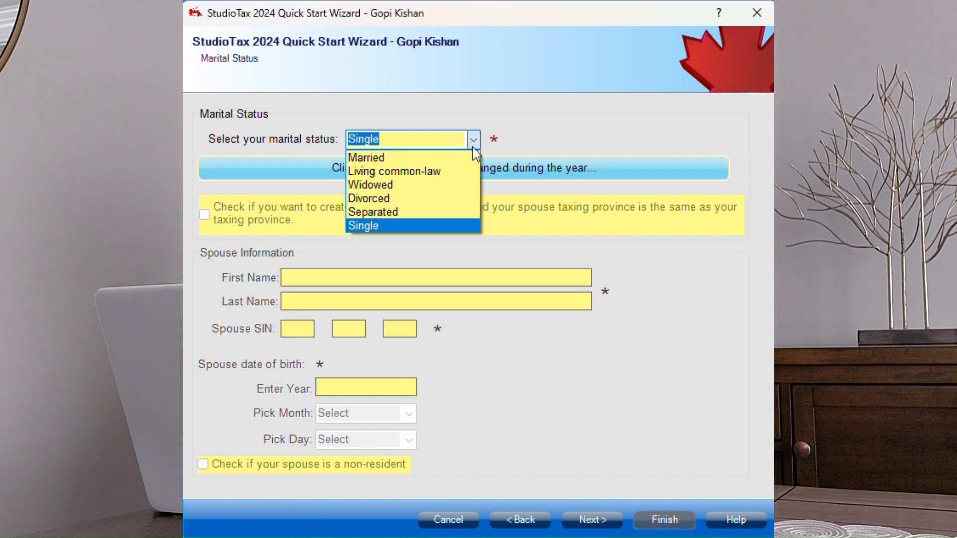
{"action": "left_click", "coordinate": [446, 158]}
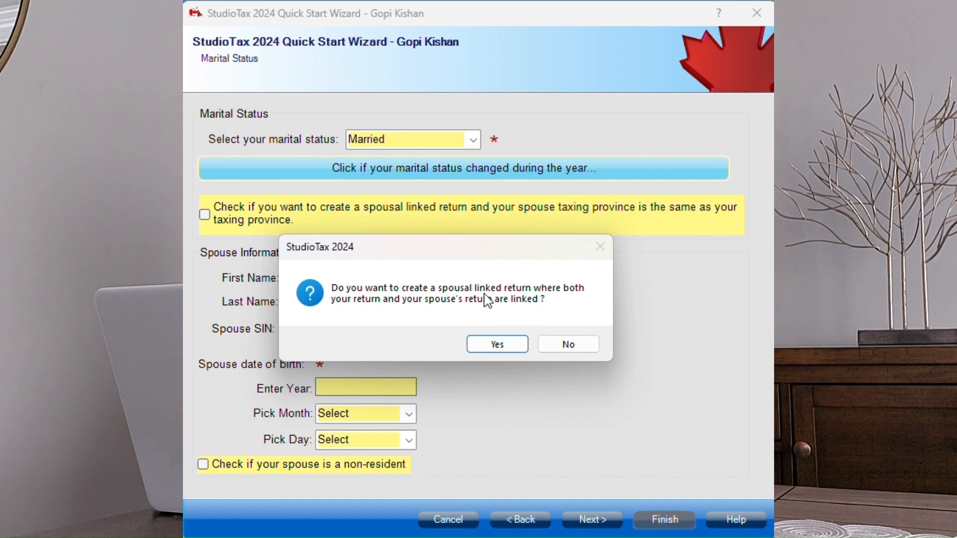
{"action": "left_click", "coordinate": [567, 345]}
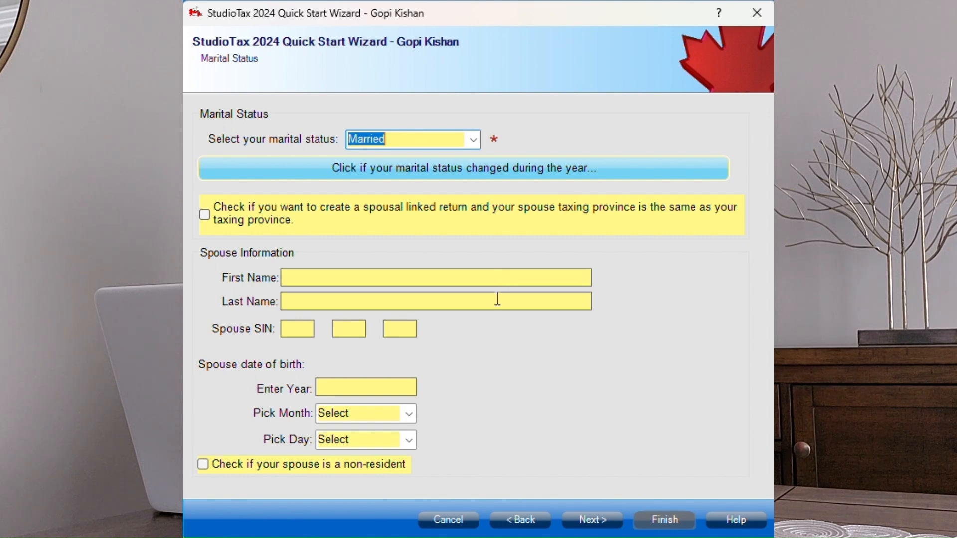
Return the marital status to Single and accept the status change form with its change box unchecked.
{"action": "left_click", "coordinate": [475, 140]}
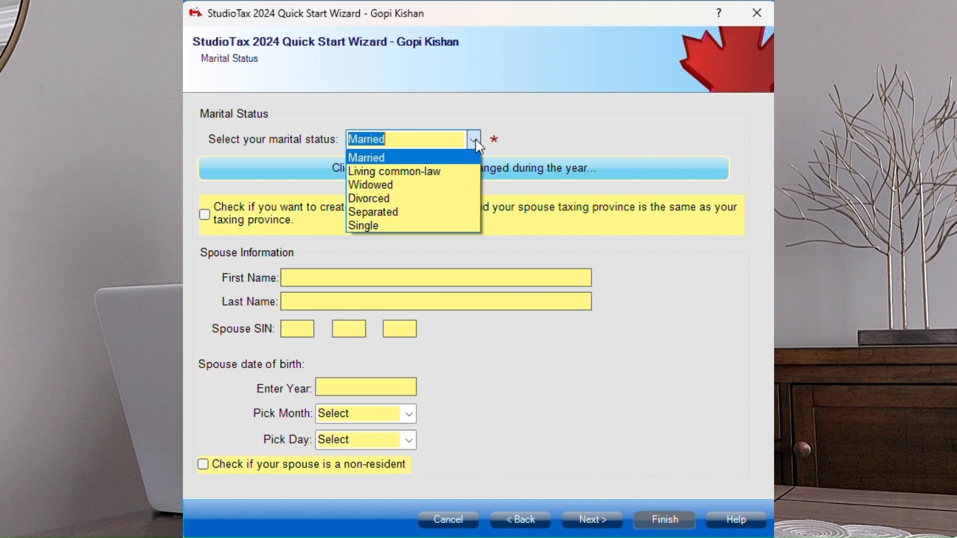
{"action": "left_click", "coordinate": [422, 228]}
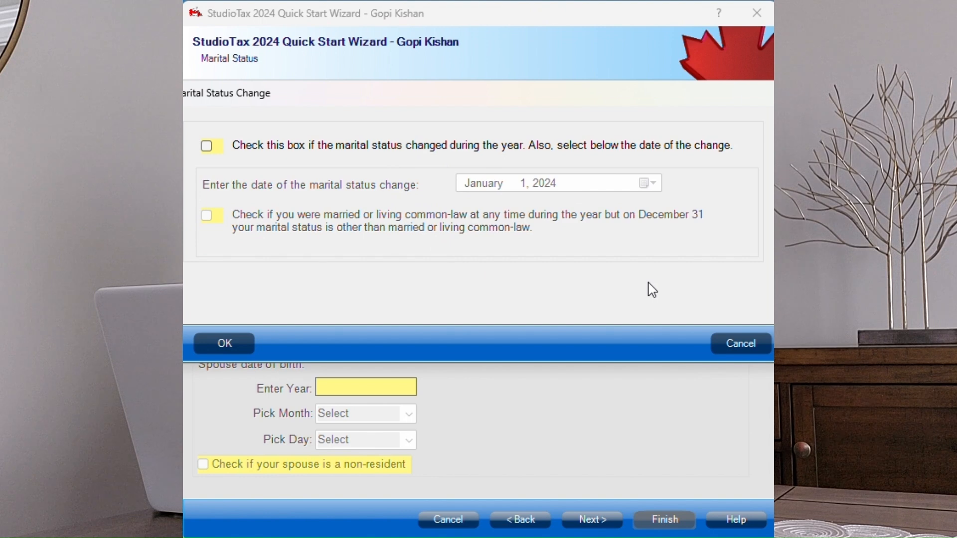
{"action": "left_click", "coordinate": [248, 343]}
Advance to the Canada Carbon Rebate page, leaving the entry date, deceased person and pre-bankrupt return options unchecked.
{"action": "left_click", "coordinate": [593, 518]}
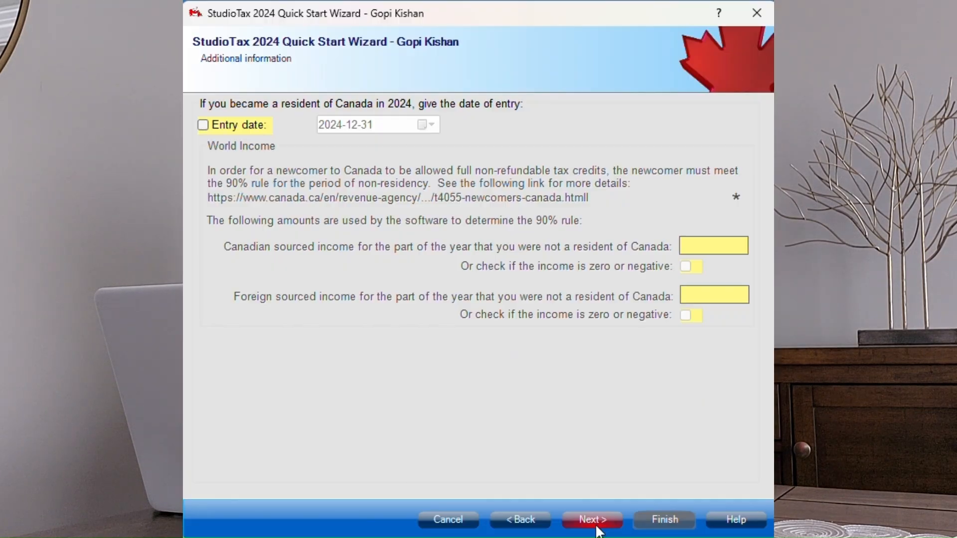
{"action": "left_click", "coordinate": [597, 525]}
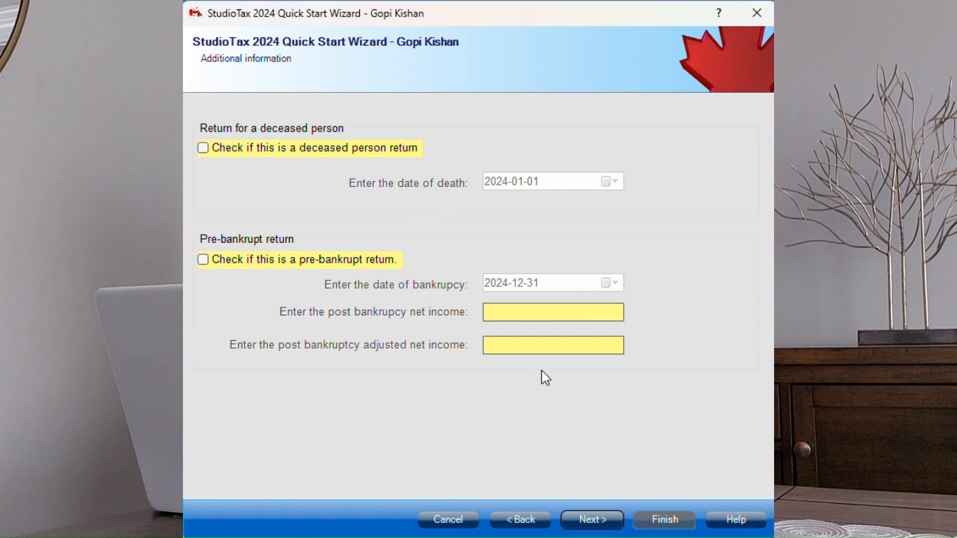
{"action": "left_click", "coordinate": [593, 521]}
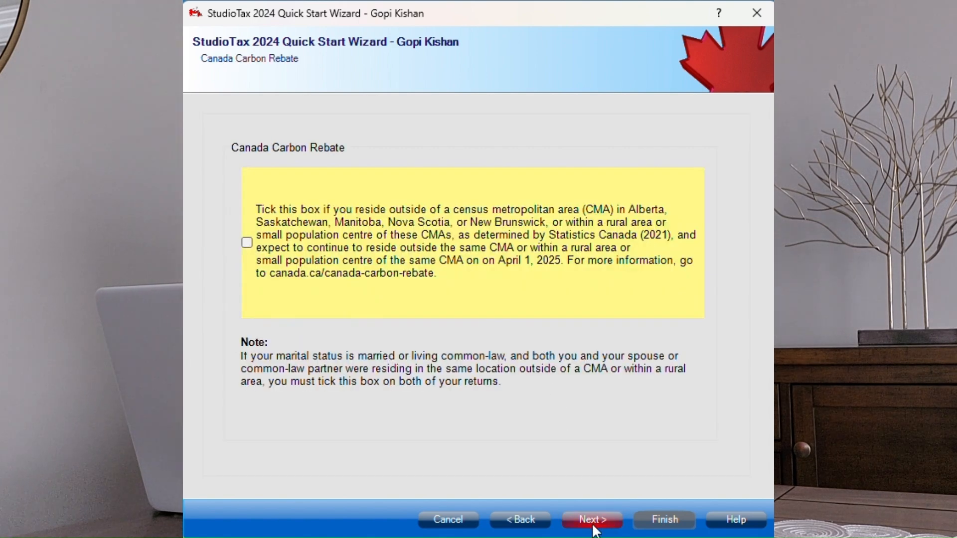
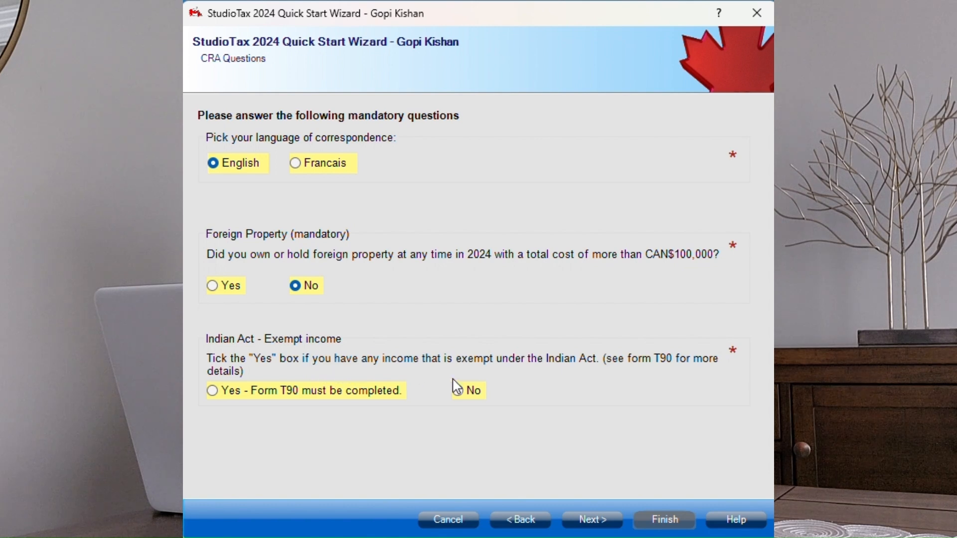
Complete the CRA questions with No for Indian Act exempt income, No for first-year FHSA, and Did not dispose of any property.
{"action": "left_click", "coordinate": [456, 392]}
{"action": "left_click", "coordinate": [588, 527]}
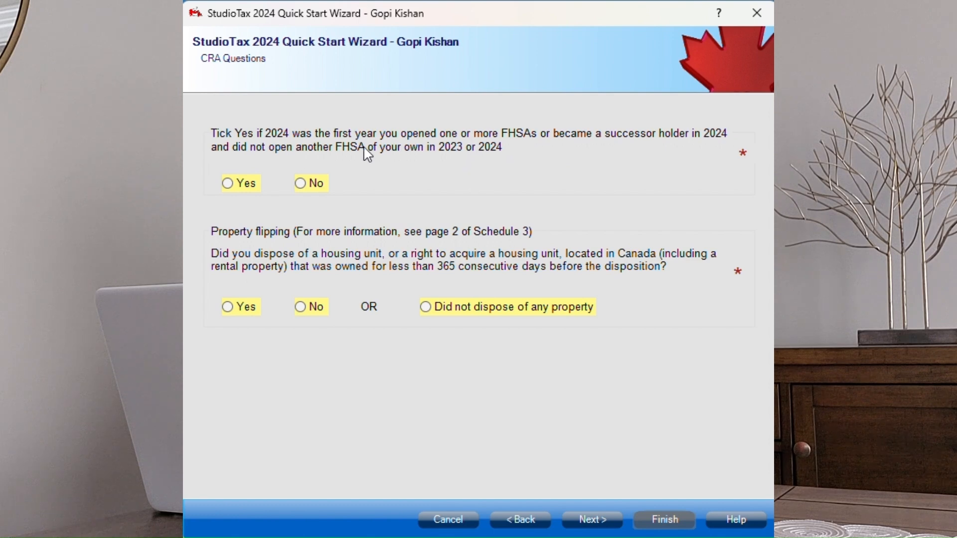
{"action": "left_click", "coordinate": [305, 184]}
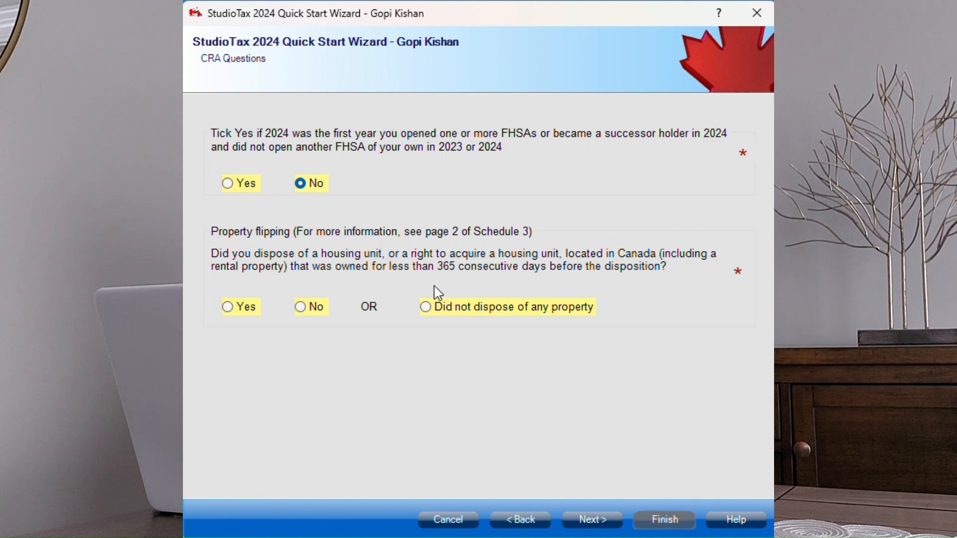
{"action": "left_click", "coordinate": [429, 318]}
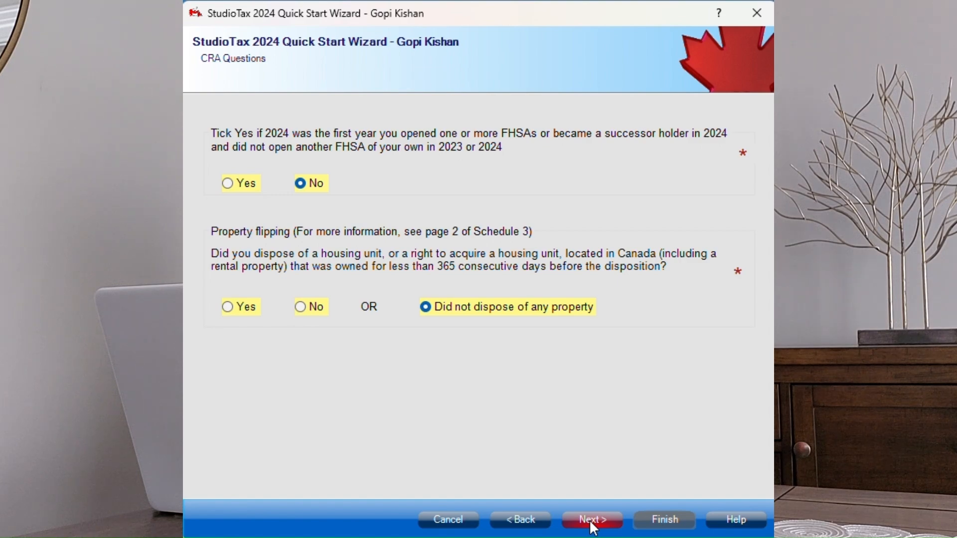
{"action": "left_click", "coordinate": [592, 524]}
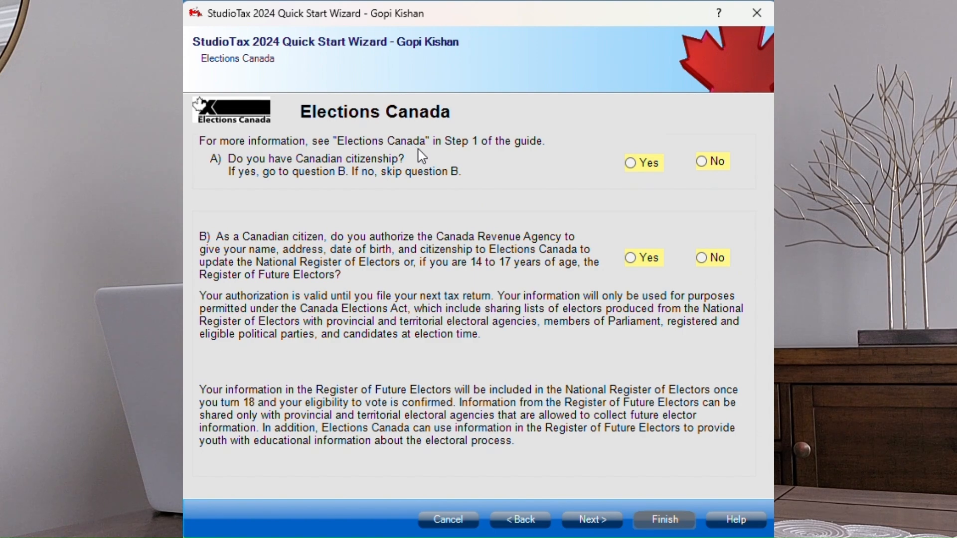
Answer Yes to Canadian citizenship and Yes to sharing information with Elections Canada, and continue to the auto-fill page.
{"action": "left_click", "coordinate": [630, 163]}
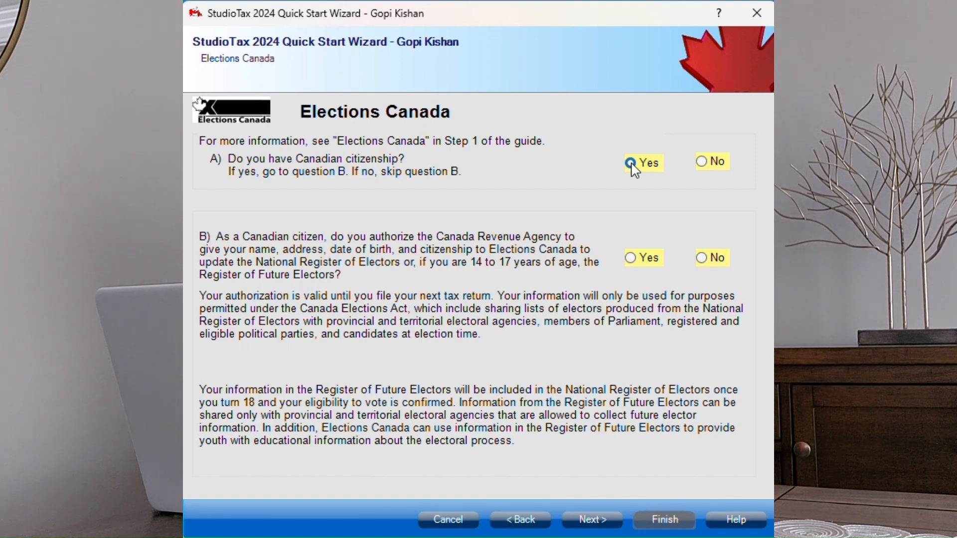
{"action": "left_click", "coordinate": [630, 162]}
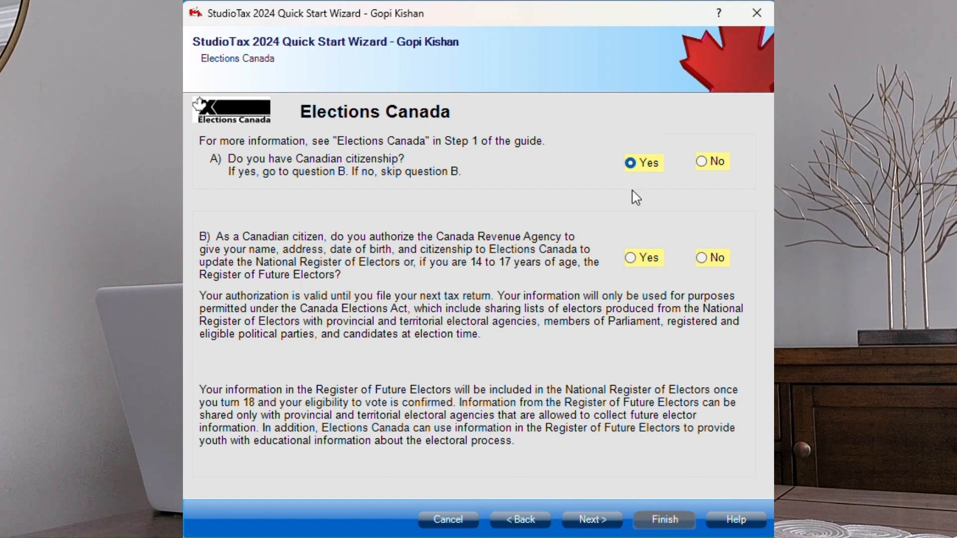
{"action": "left_click", "coordinate": [631, 258]}
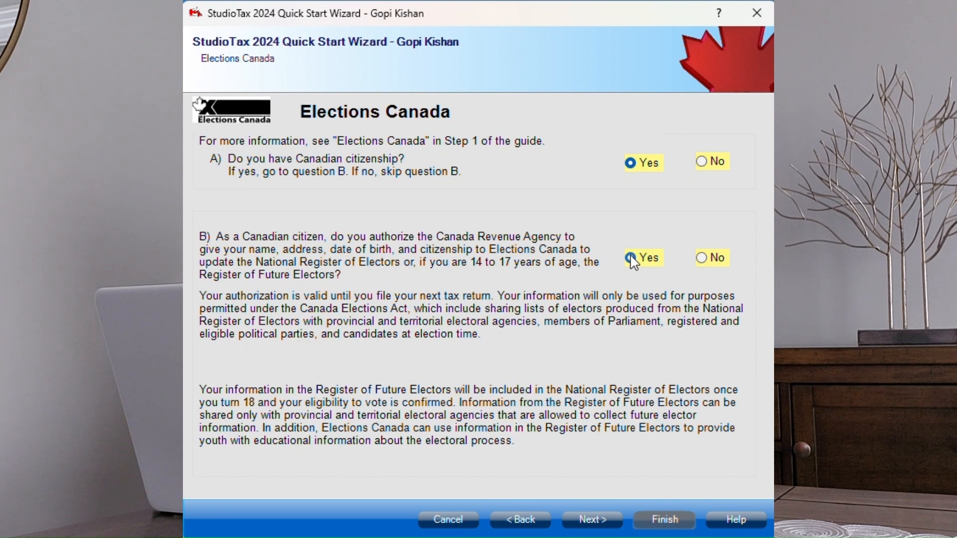
{"action": "left_click", "coordinate": [597, 524]}
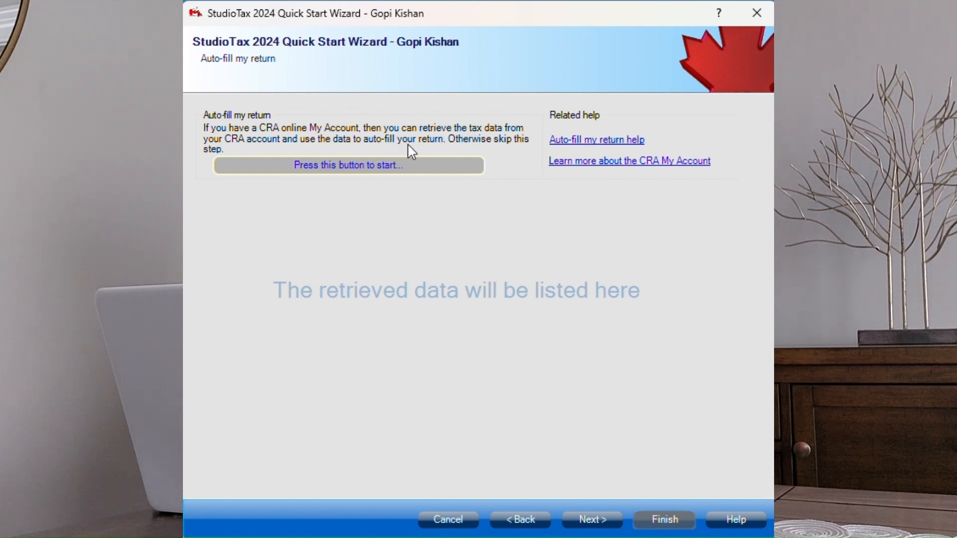
{"action": "left_click", "coordinate": [404, 166]}
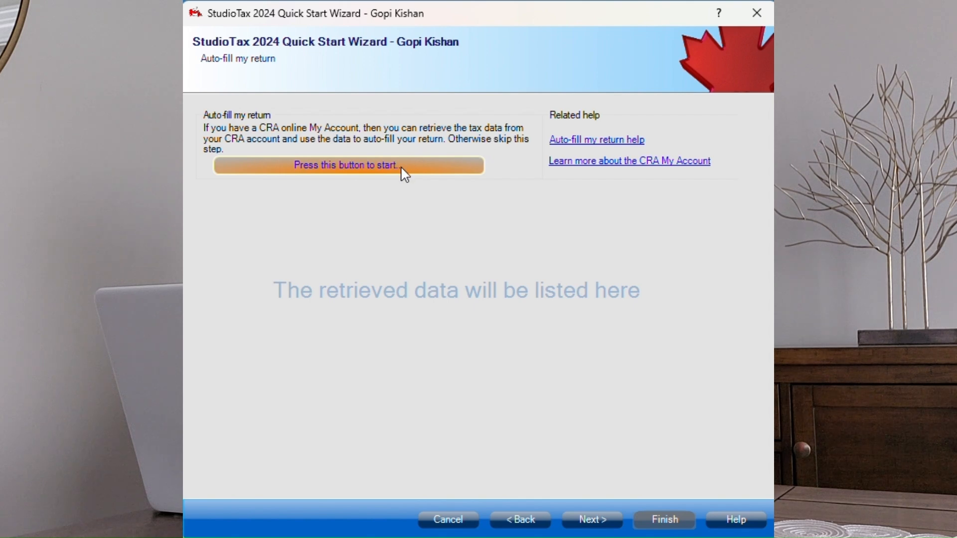
{"action": "left_click", "coordinate": [404, 165]}
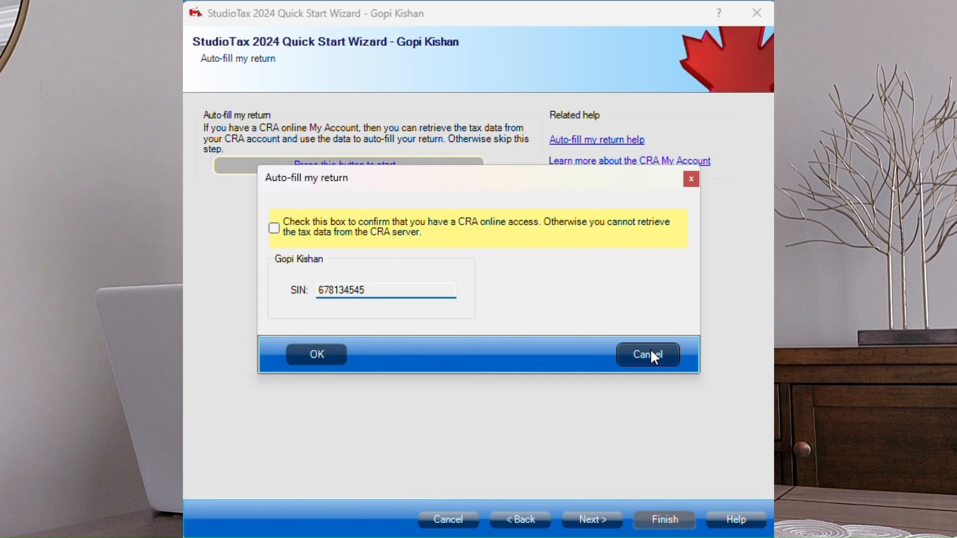
{"action": "left_click", "coordinate": [648, 355]}
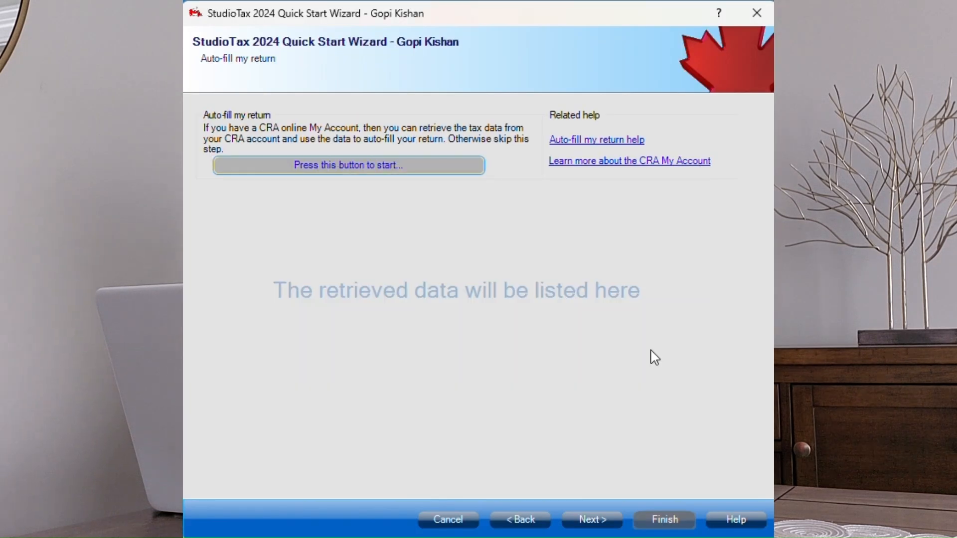
Skip Auto-fill my return, leave the optional NETFILE access code blank, and advance to the slip selection page.
{"action": "left_click", "coordinate": [596, 521]}
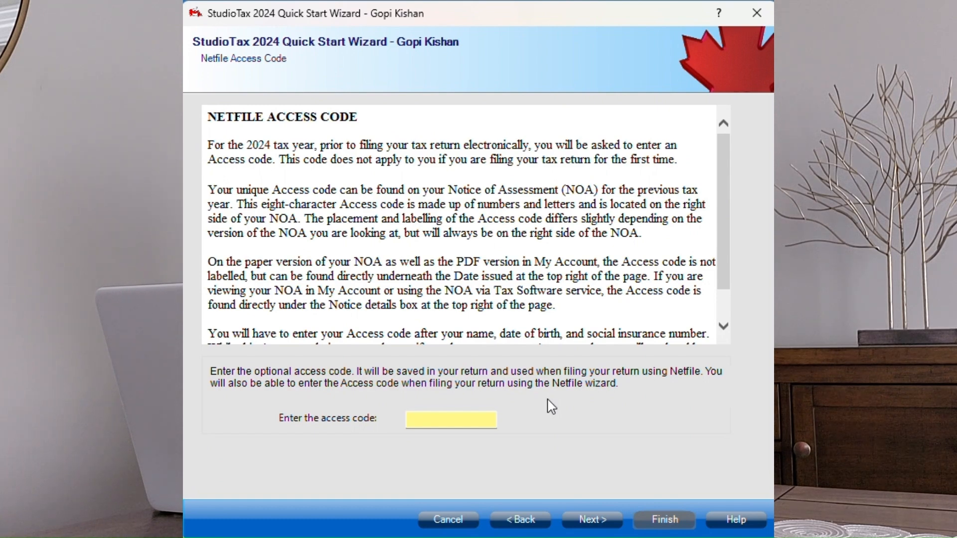
{"action": "scroll", "coordinate": [551, 407], "scroll_direction": "down", "scroll_amount": 3}
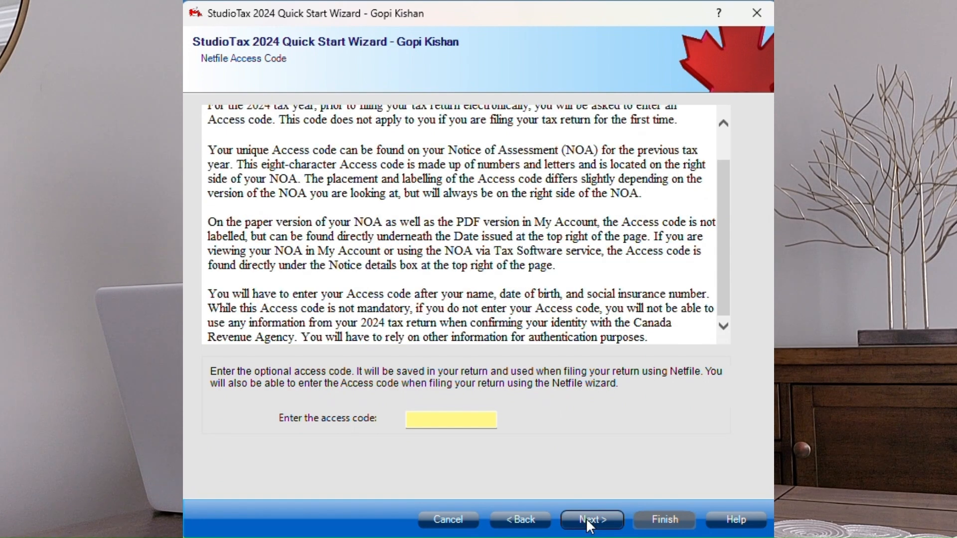
{"action": "left_click", "coordinate": [590, 521]}
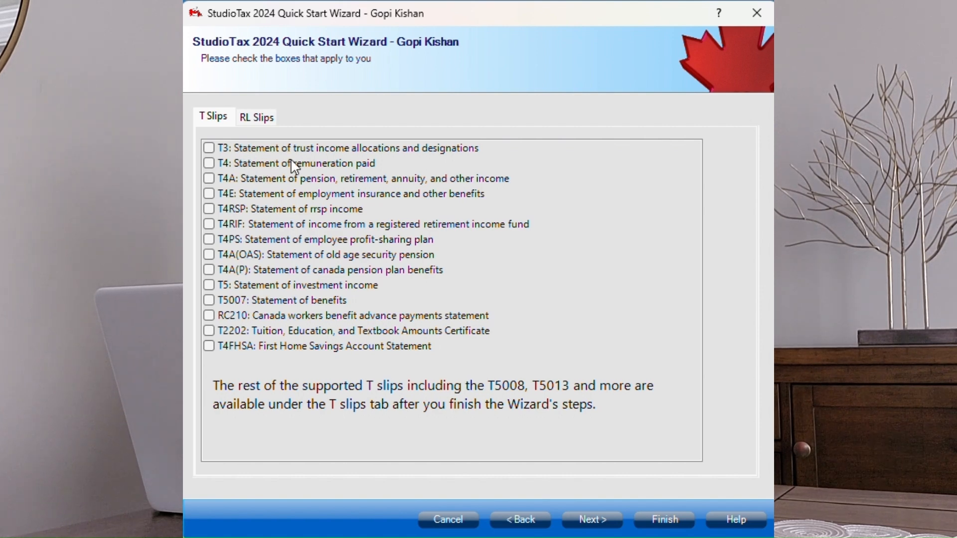
Select the T4 Statement of remuneration paid as the applicable slip and continue to the common tax information.
{"action": "left_click", "coordinate": [210, 168]}
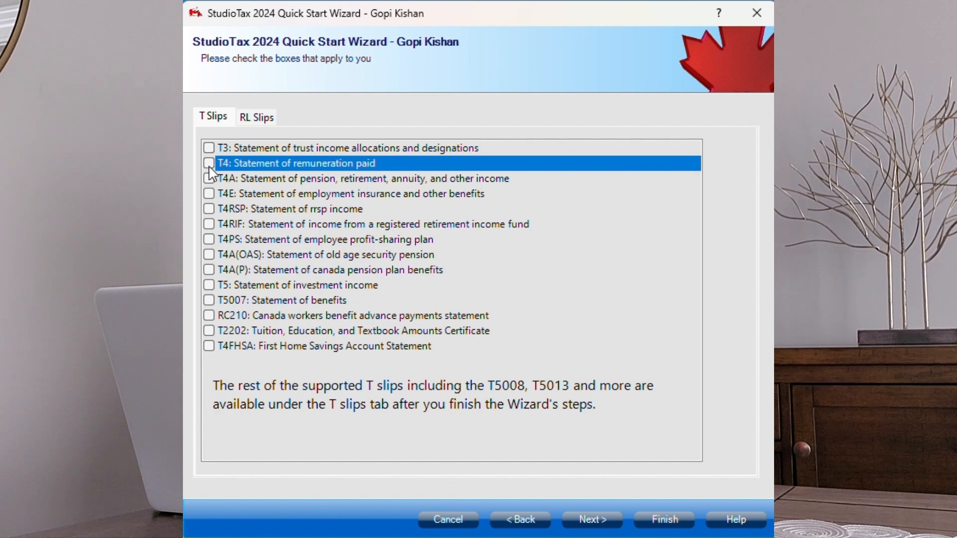
{"action": "left_click", "coordinate": [209, 168]}
{"action": "left_click", "coordinate": [592, 521]}
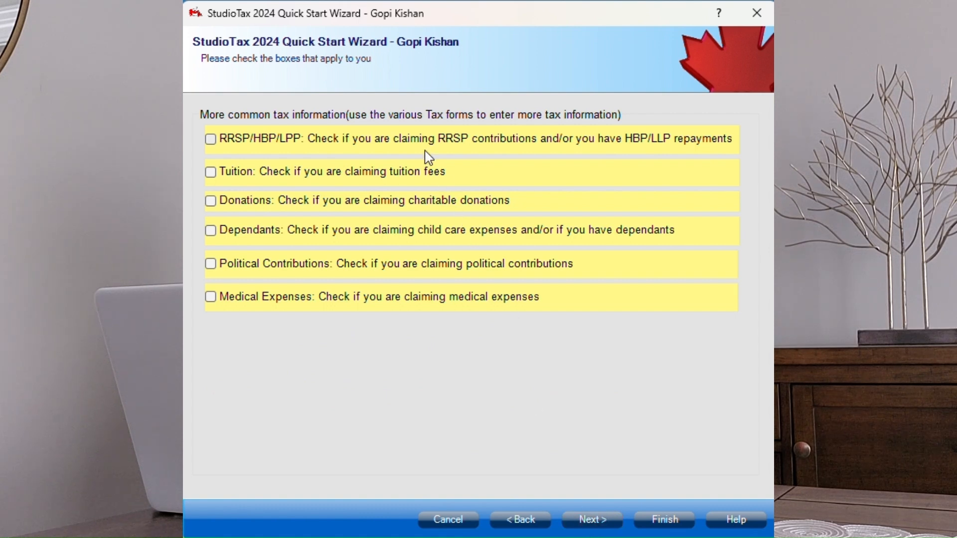
Include RRSP/HBP/LPP, Donations, Dependants and Medical Expenses in the return, and proceed to the T4 slip amounts.
{"action": "left_click", "coordinate": [215, 141]}
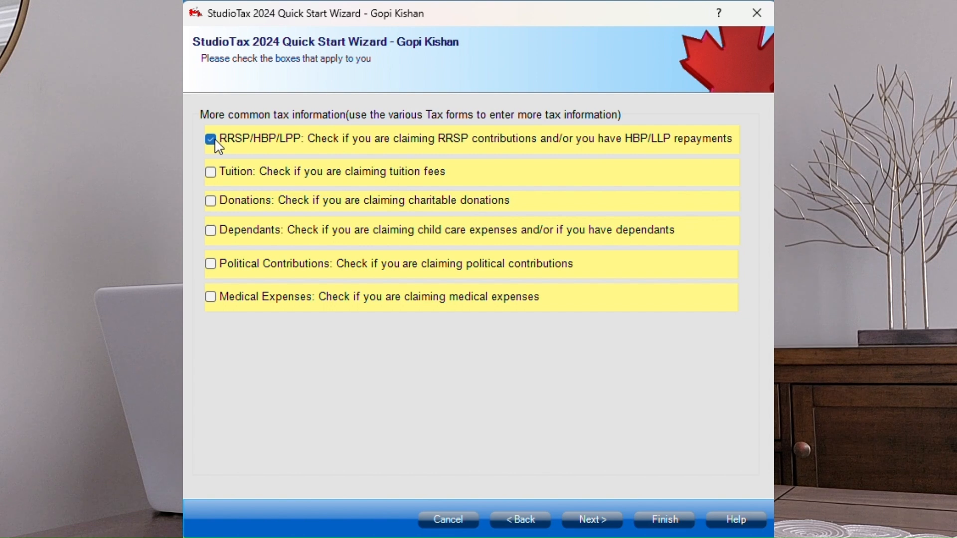
{"action": "left_click", "coordinate": [214, 203]}
{"action": "left_click", "coordinate": [211, 232]}
{"action": "left_click", "coordinate": [211, 297]}
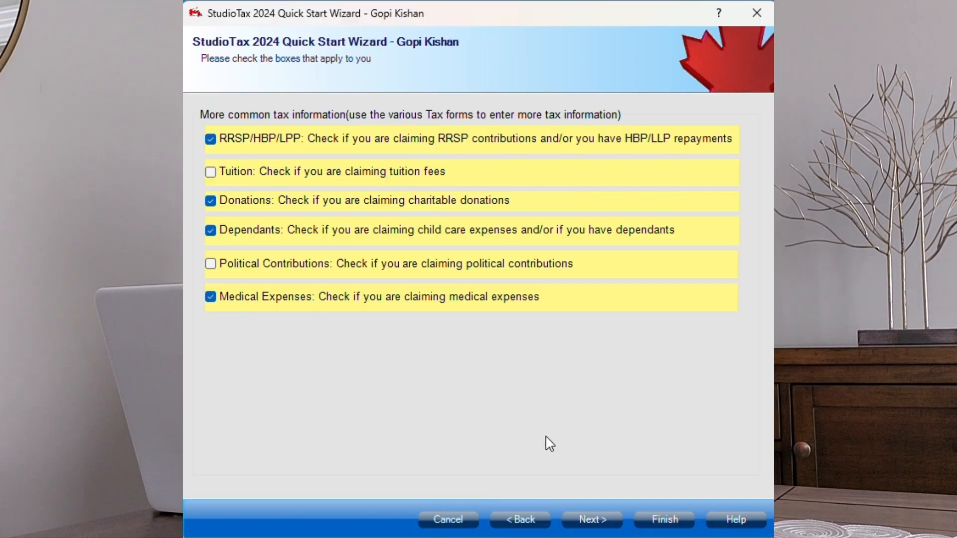
{"action": "left_click", "coordinate": [588, 524]}
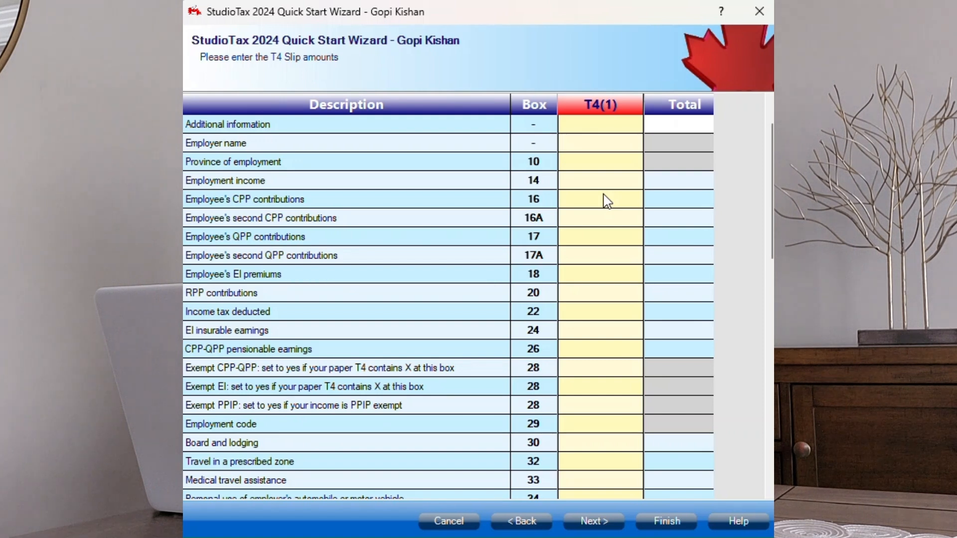
Fill the first T4 slip with employer name ABC, province of employment Nova Scotia and employment income of 100000.
{"action": "type", "text": "ABC"}
{"action": "left_click", "coordinate": [593, 167]}
{"action": "left_click", "coordinate": [593, 168]}
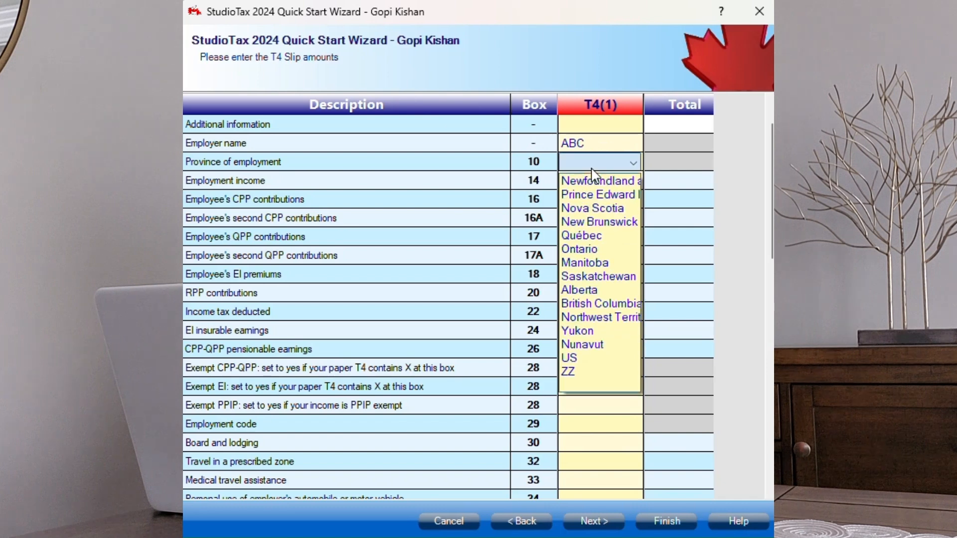
{"action": "left_click", "coordinate": [583, 209]}
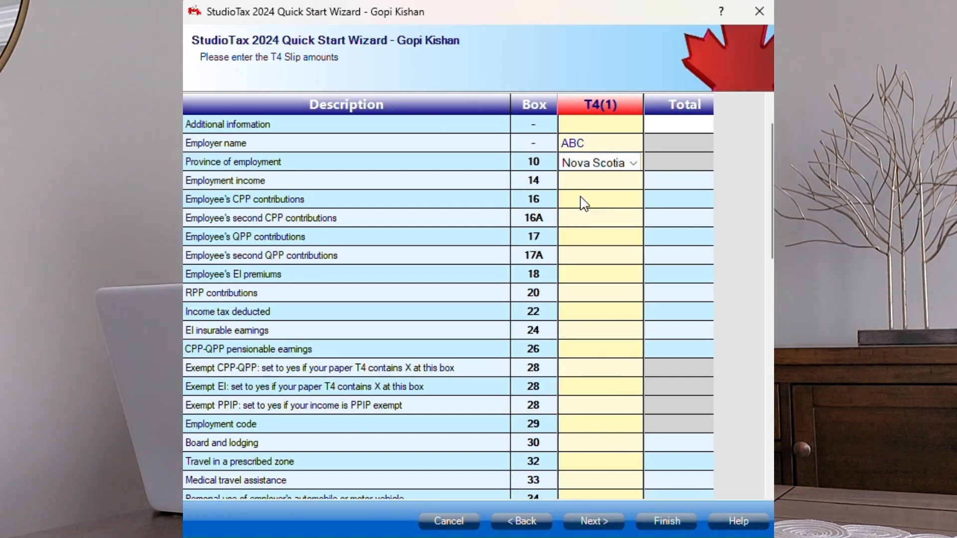
{"action": "left_click", "coordinate": [582, 183]}
{"action": "type", "text": "100000"}
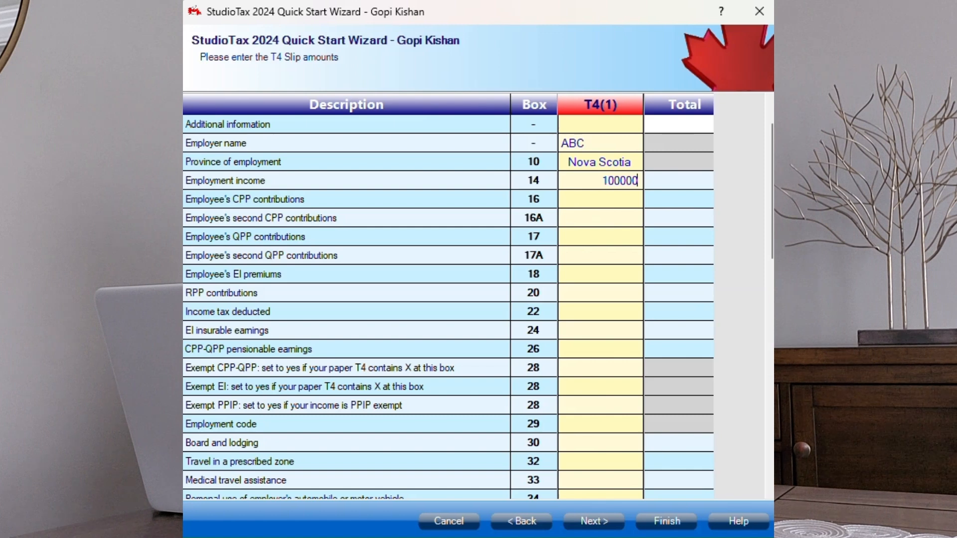
Enter T4 deductions of 3500 for CPP contributions, 2500 for EI premiums and 25000 for income tax deducted.
{"action": "left_click", "coordinate": [586, 199]}
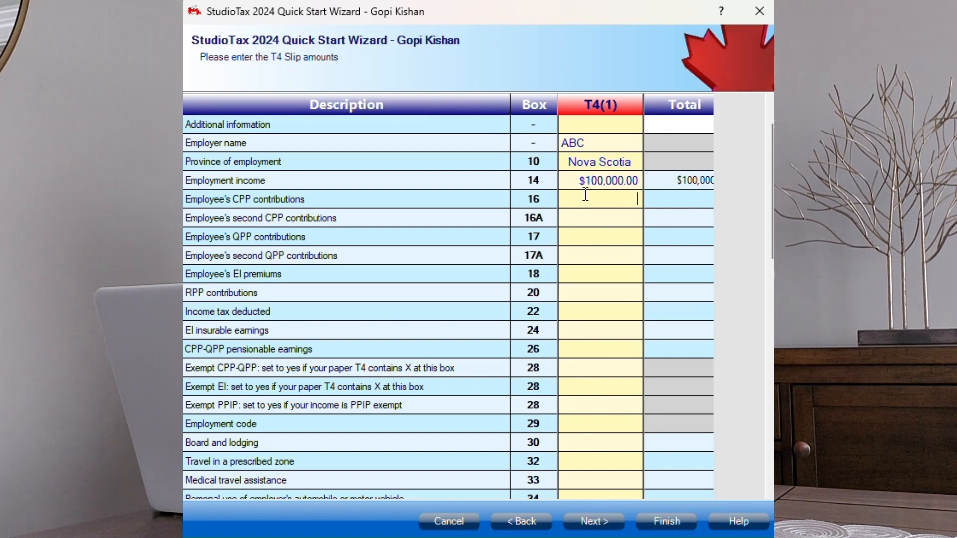
{"action": "type", "text": "3500"}
{"action": "left_click", "coordinate": [619, 219]}
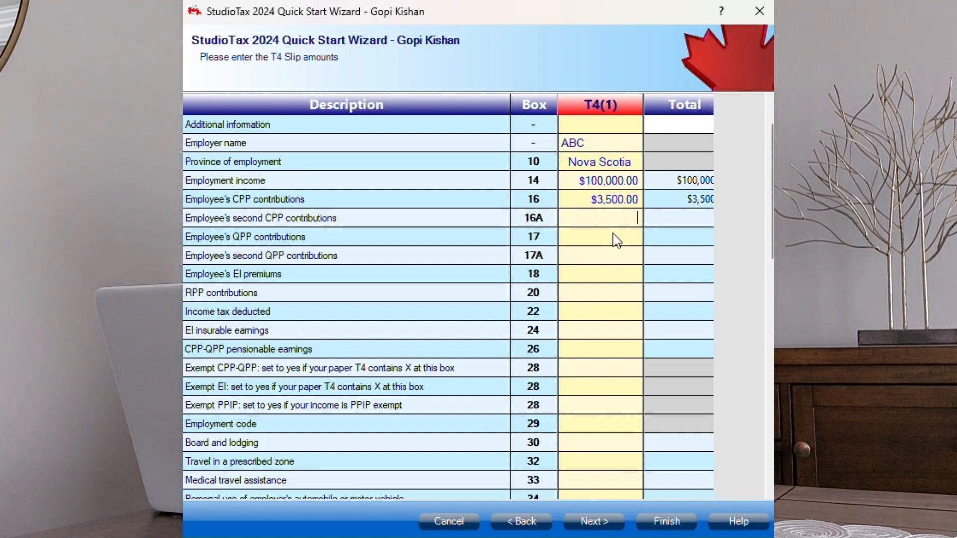
{"action": "left_click", "coordinate": [616, 240]}
{"action": "left_click", "coordinate": [612, 258]}
{"action": "left_click", "coordinate": [604, 277]}
{"action": "type", "text": "2500"}
{"action": "left_click", "coordinate": [606, 312]}
{"action": "type", "text": "25000"}
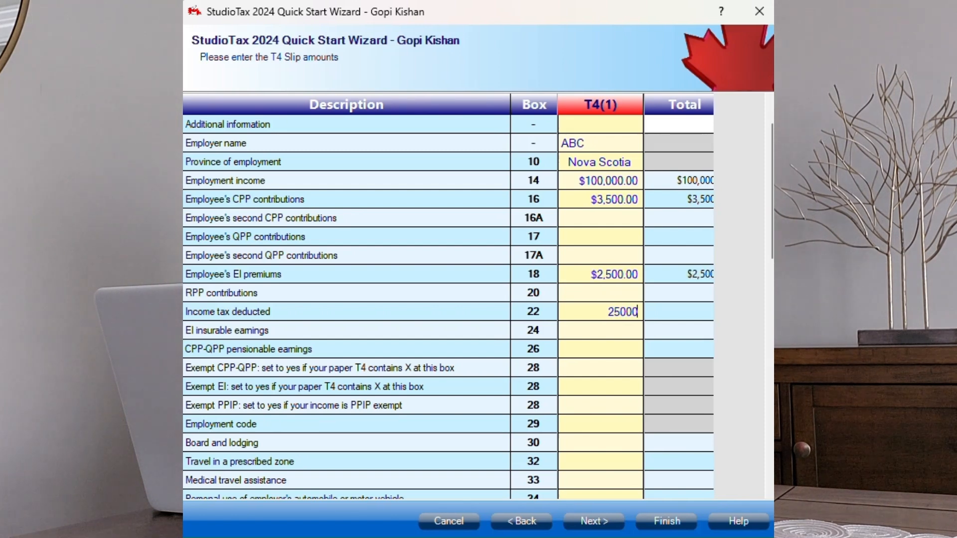
{"action": "left_click", "coordinate": [614, 348]}
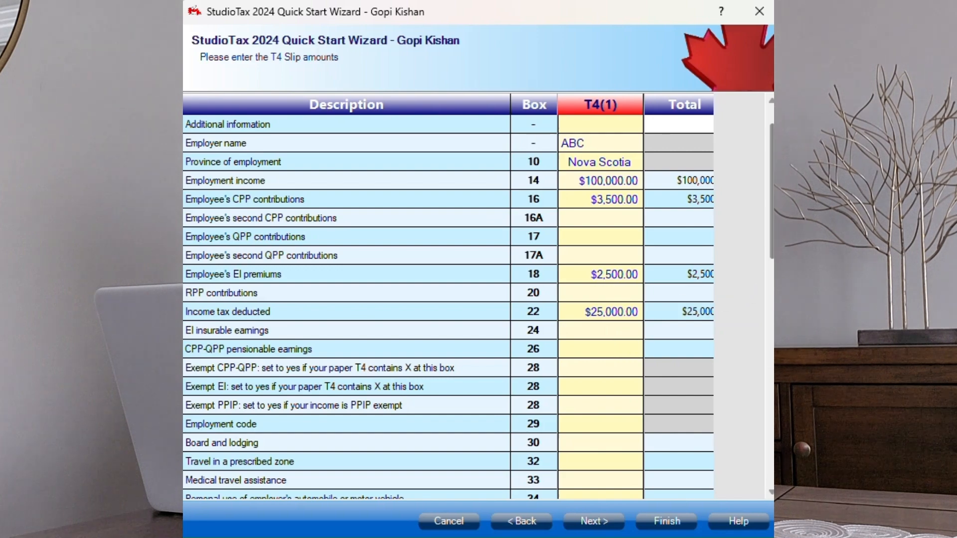
Review the remaining T4 slip boxes through box 92, including union dues and private health services premiums.
{"action": "scroll", "coordinate": [767, 258], "scroll_direction": "down", "scroll_amount": 4}
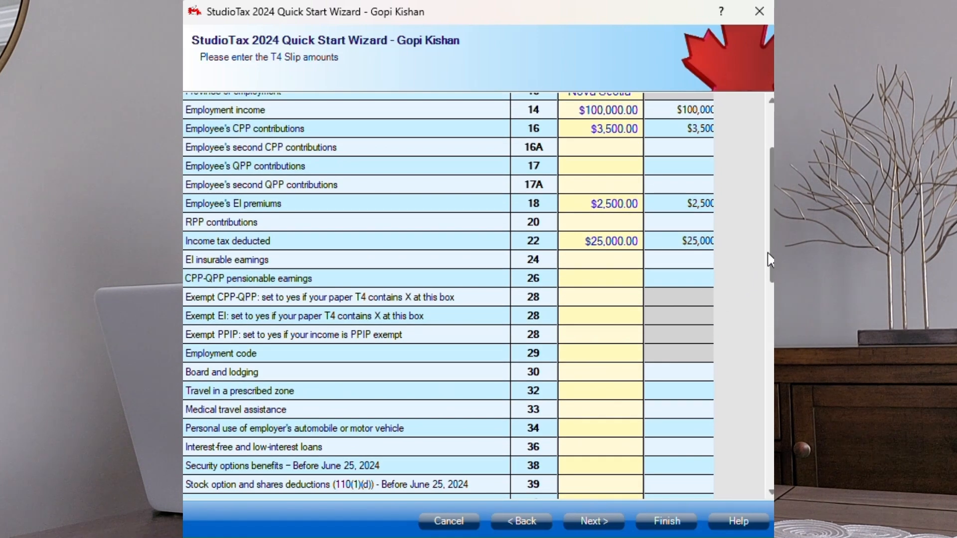
{"action": "left_click_drag", "start_coordinate": [767, 253], "coordinate": [766, 297]}
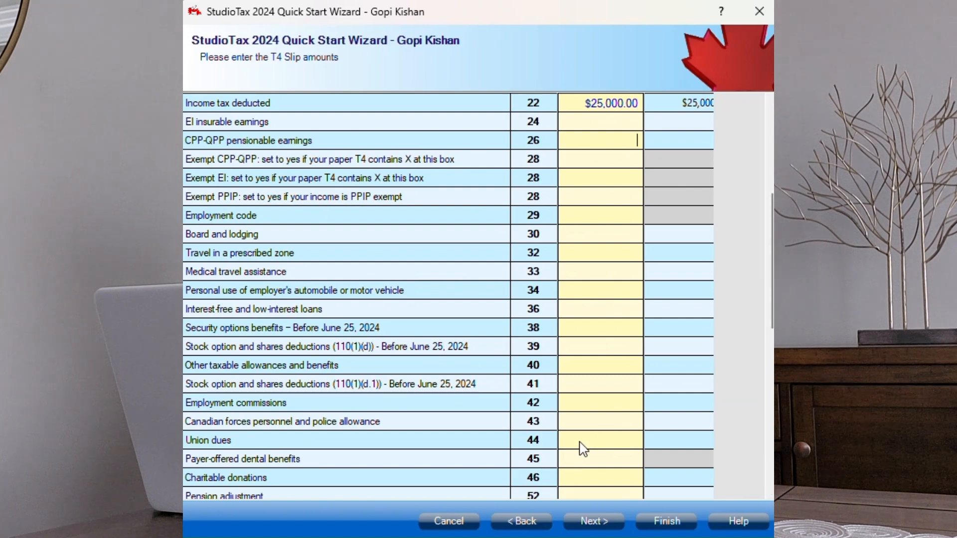
{"action": "scroll", "coordinate": [582, 445], "scroll_direction": "up", "scroll_amount": 1}
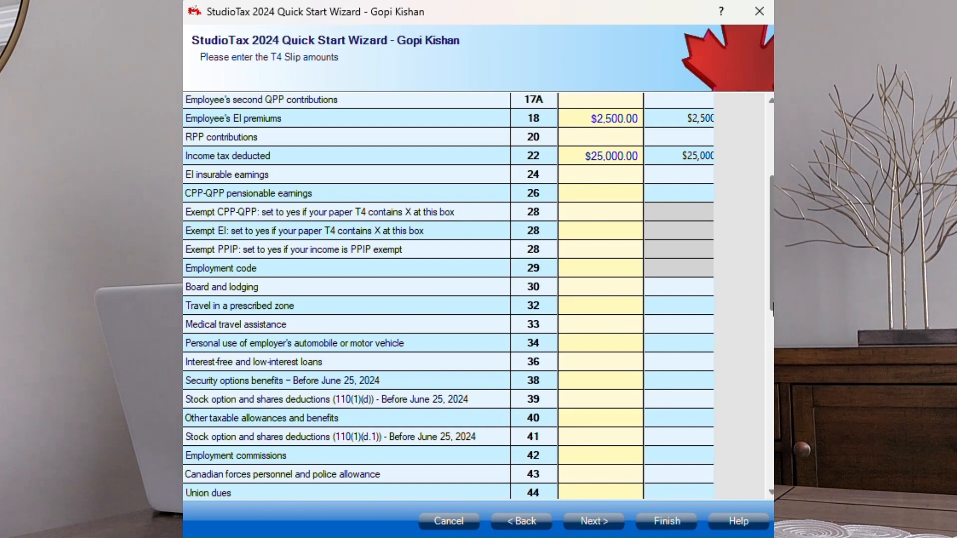
{"action": "scroll", "coordinate": [772, 309], "scroll_direction": "down", "scroll_amount": 2}
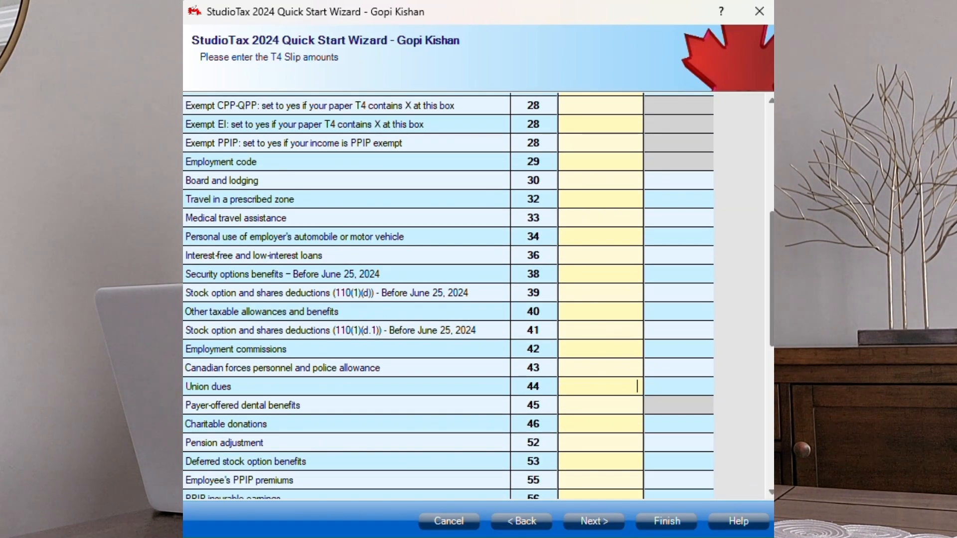
{"action": "scroll", "coordinate": [773, 375], "scroll_direction": "down", "scroll_amount": 2}
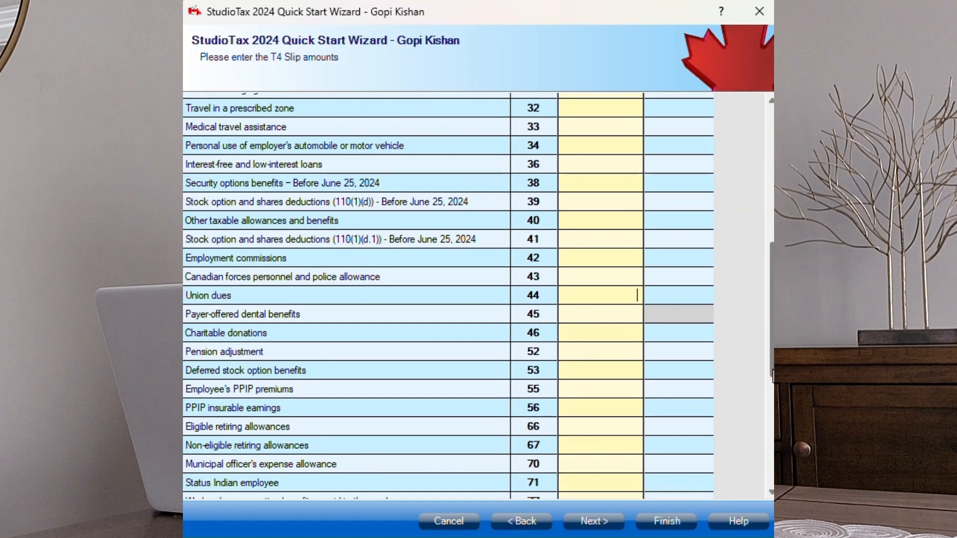
{"action": "left_click_drag", "start_coordinate": [772, 375], "coordinate": [773, 432]}
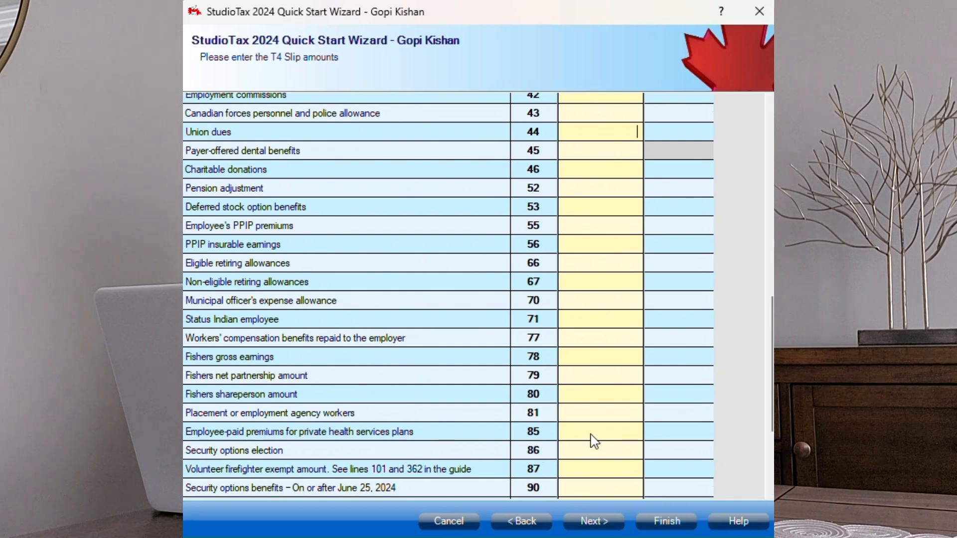
{"action": "scroll", "coordinate": [593, 441], "scroll_direction": "up", "scroll_amount": 1}
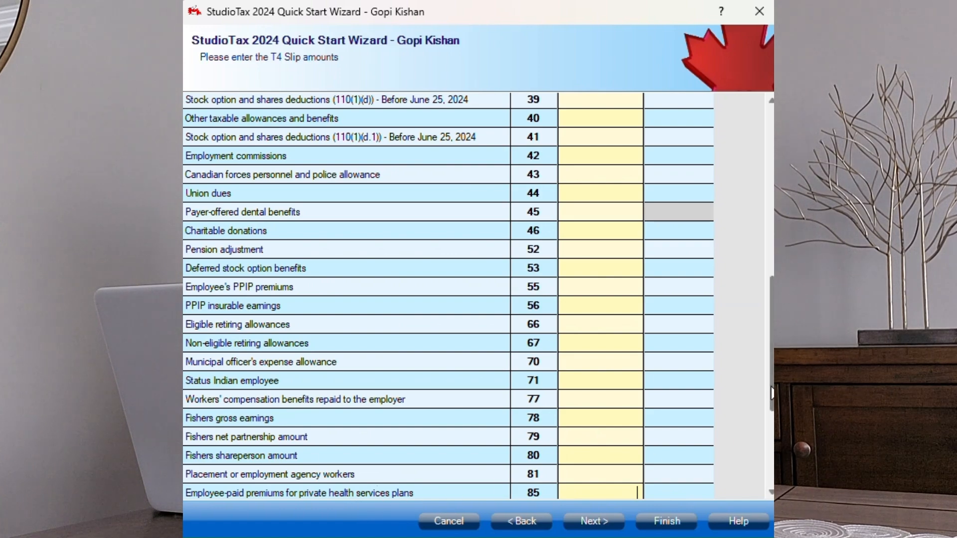
{"action": "scroll", "coordinate": [772, 394], "scroll_direction": "down", "scroll_amount": 3}
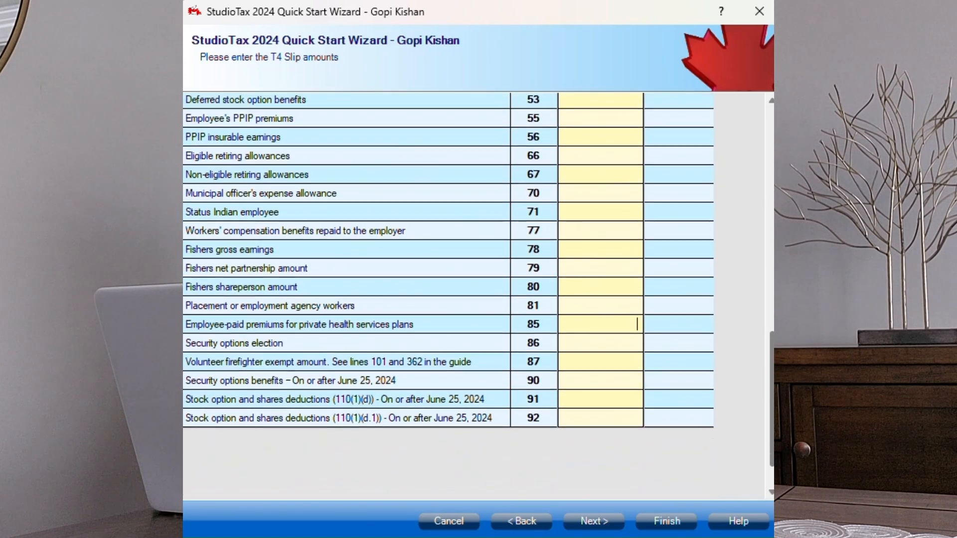
Continue past the T4 slip and set the 2024 RRSP/PRPP deduction limit to 15000.
{"action": "left_click", "coordinate": [588, 527]}
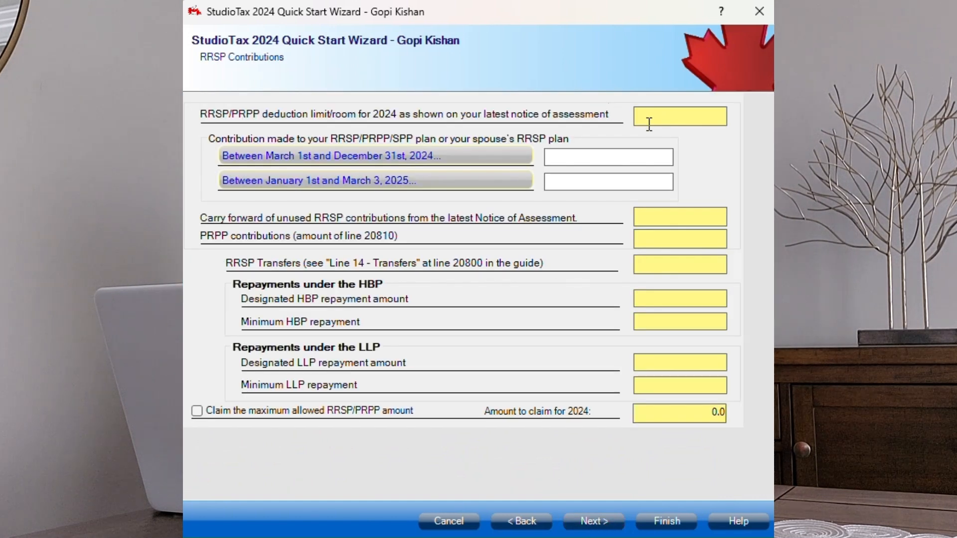
{"action": "left_click", "coordinate": [668, 123]}
{"action": "type", "text": "15000"}
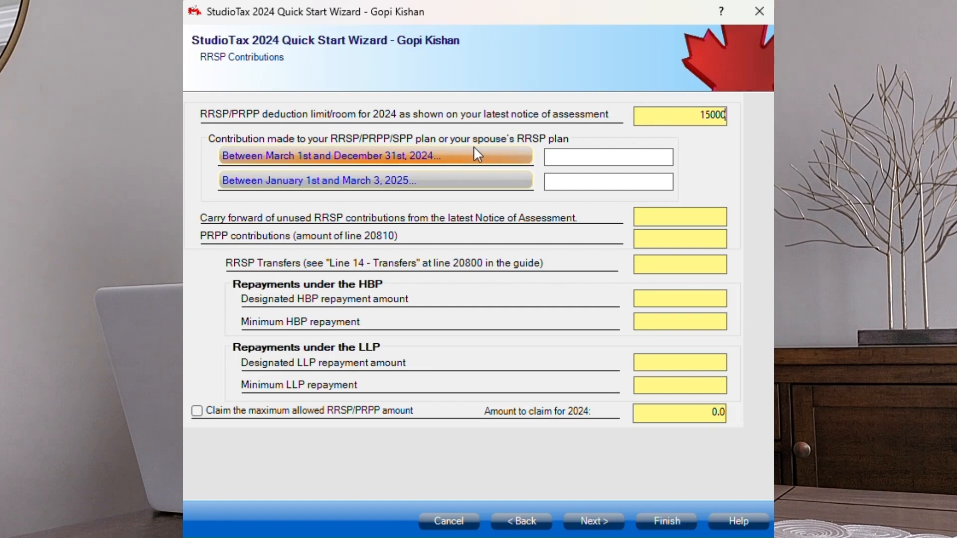
Record a 5000 contribution described as RRSP Manulife for the period between March 1st and December 31st, 2024.
{"action": "left_click", "coordinate": [467, 157]}
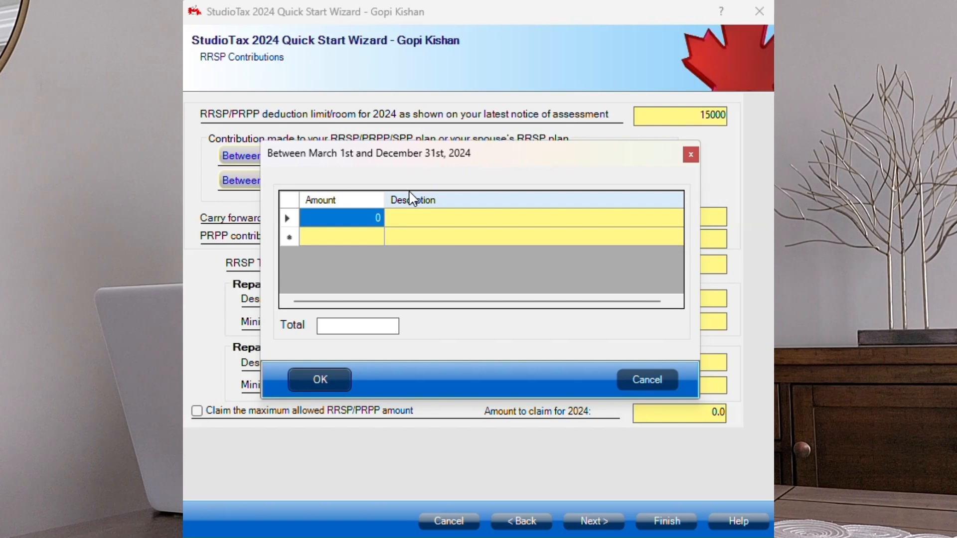
{"action": "left_click", "coordinate": [354, 221]}
{"action": "type", "text": "5"}
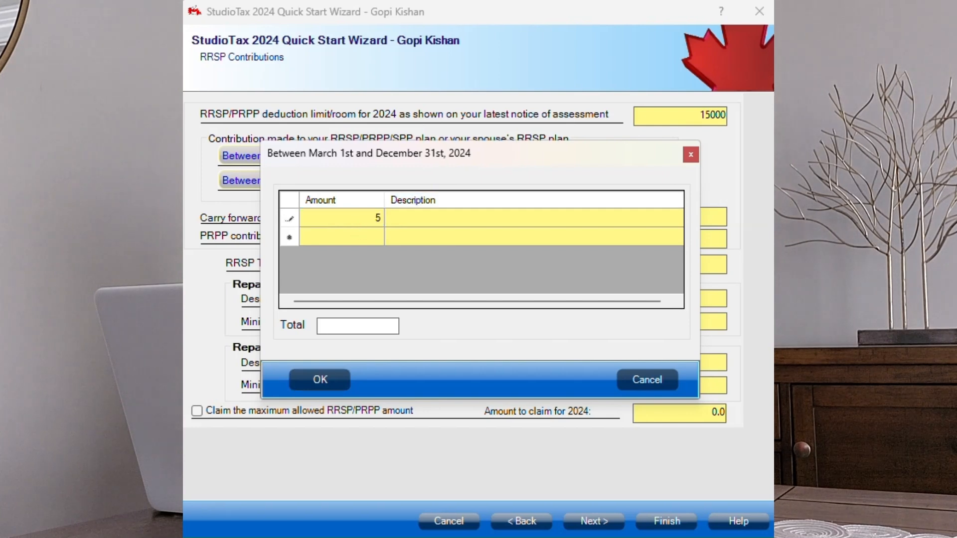
{"action": "type", "text": "000"}
{"action": "key", "text": "Tab"}
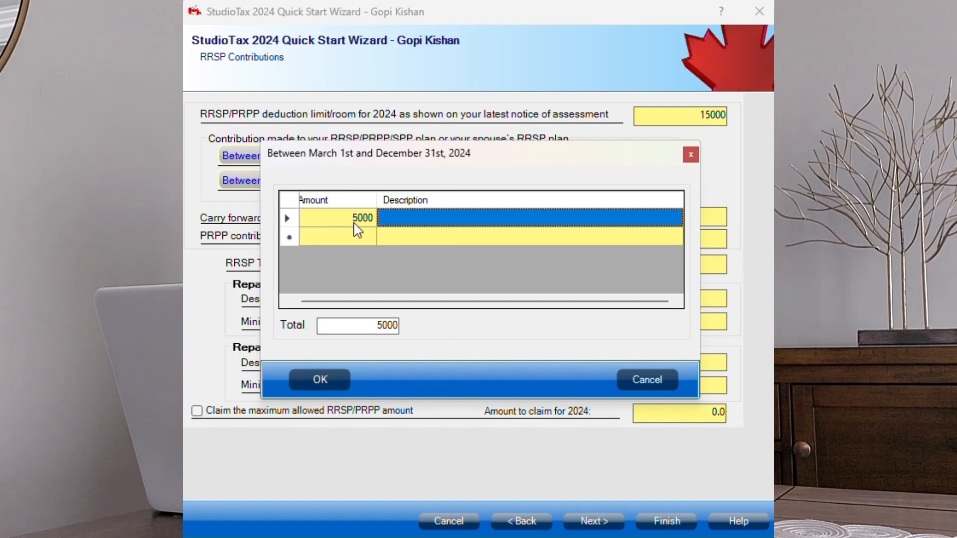
{"action": "type", "text": "RRS"}
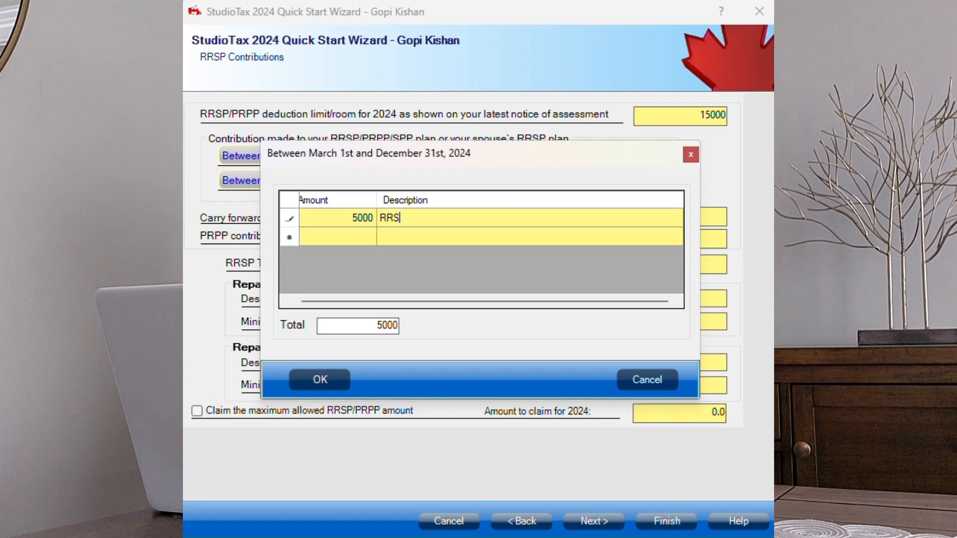
{"action": "type", "text": "P Manulife"}
{"action": "left_click", "coordinate": [322, 375]}
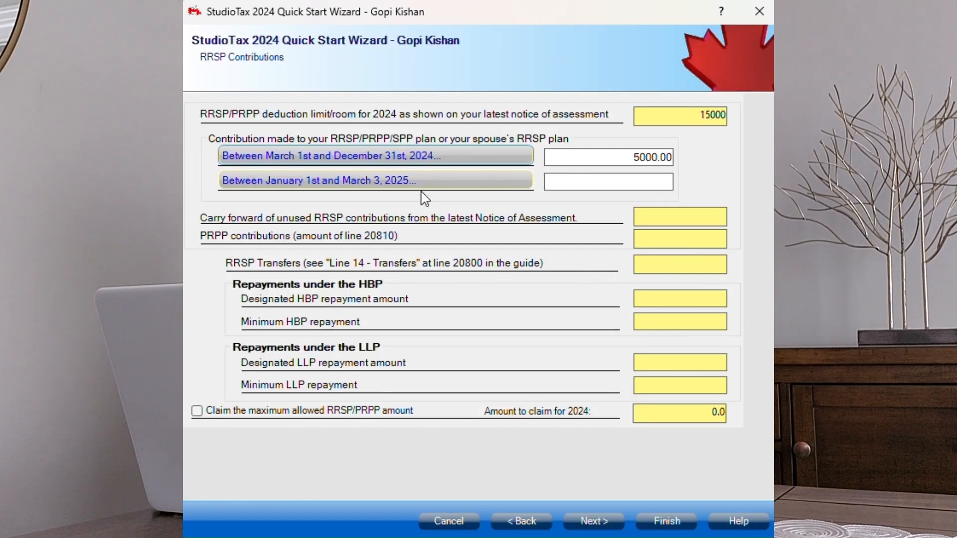
Record a 2000 contribution described as RRSP BMO for January 1st to March 3, 2025, and claim the maximum allowed RRSP/PRPP amount.
{"action": "left_click", "coordinate": [434, 180]}
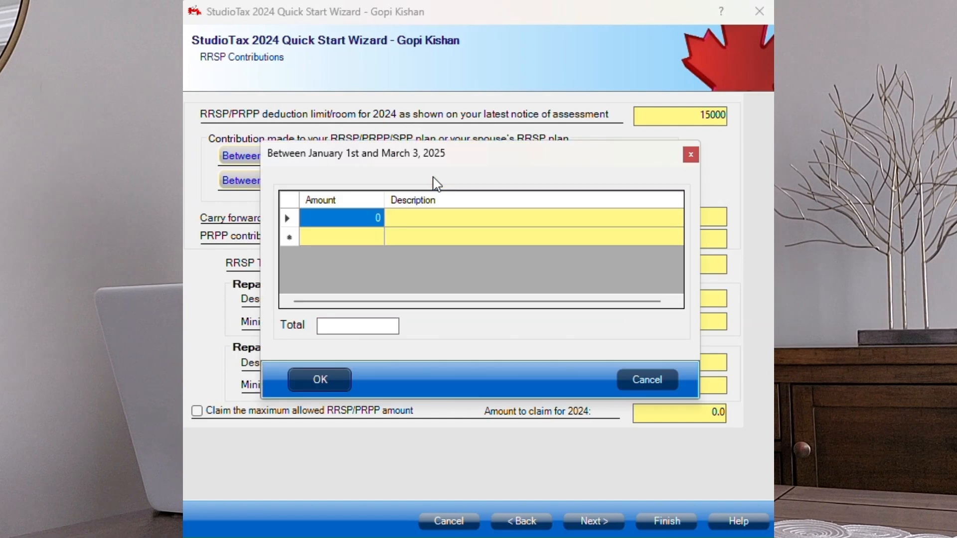
{"action": "left_click", "coordinate": [378, 220]}
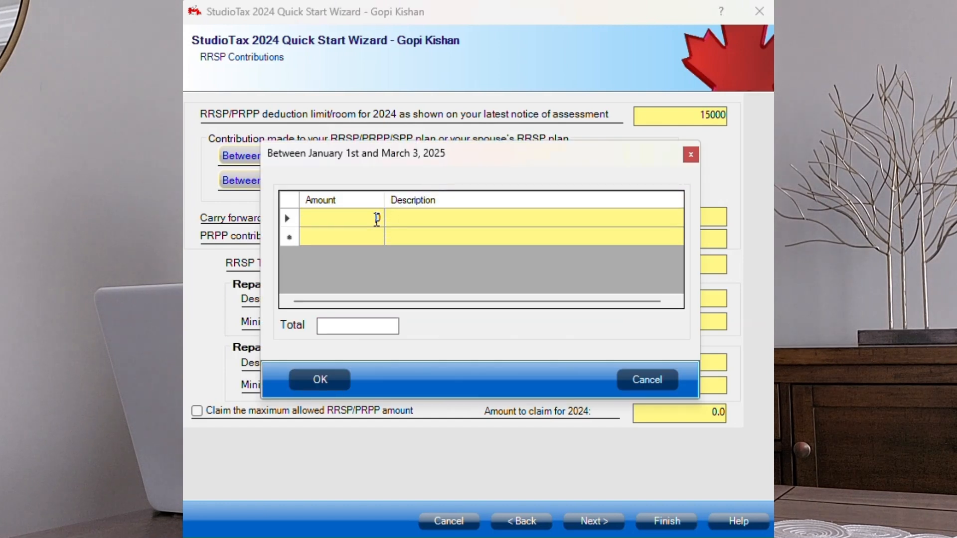
{"action": "type", "text": "2000"}
{"action": "left_click", "coordinate": [469, 222]}
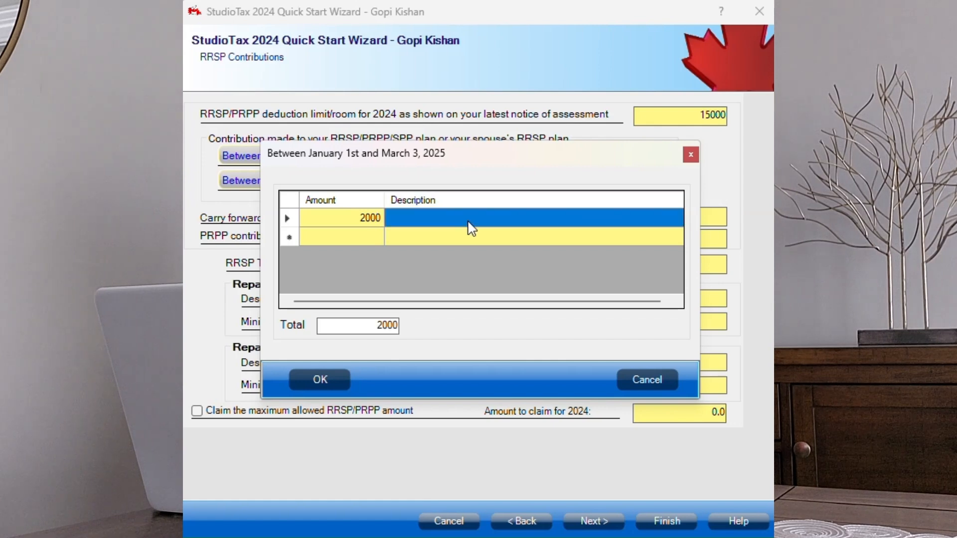
{"action": "type", "text": "RRS"}
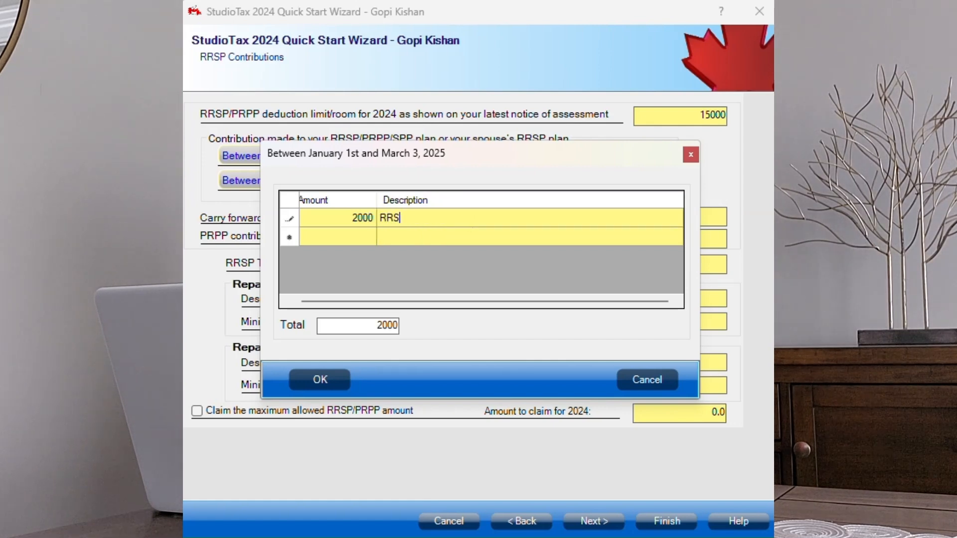
{"action": "type", "text": "P BMO"}
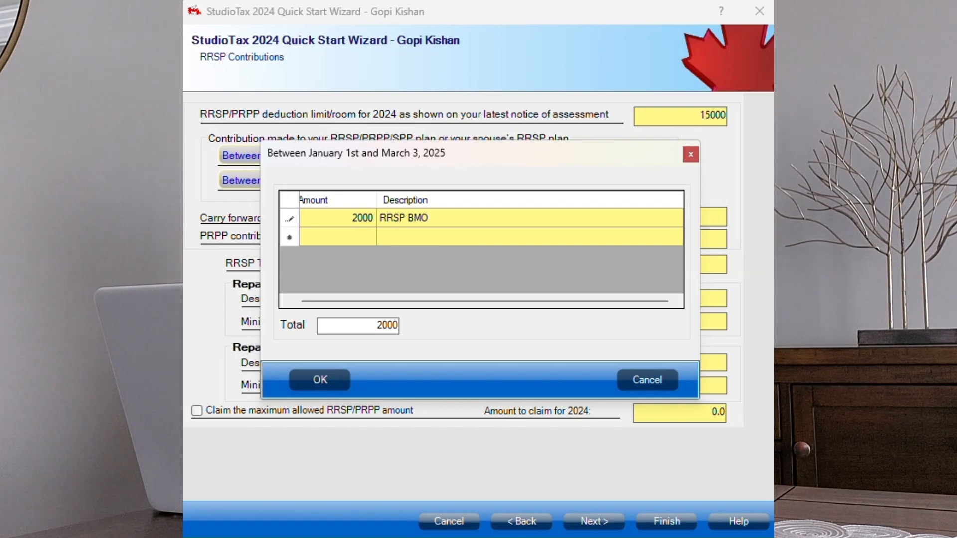
{"action": "left_click", "coordinate": [336, 378]}
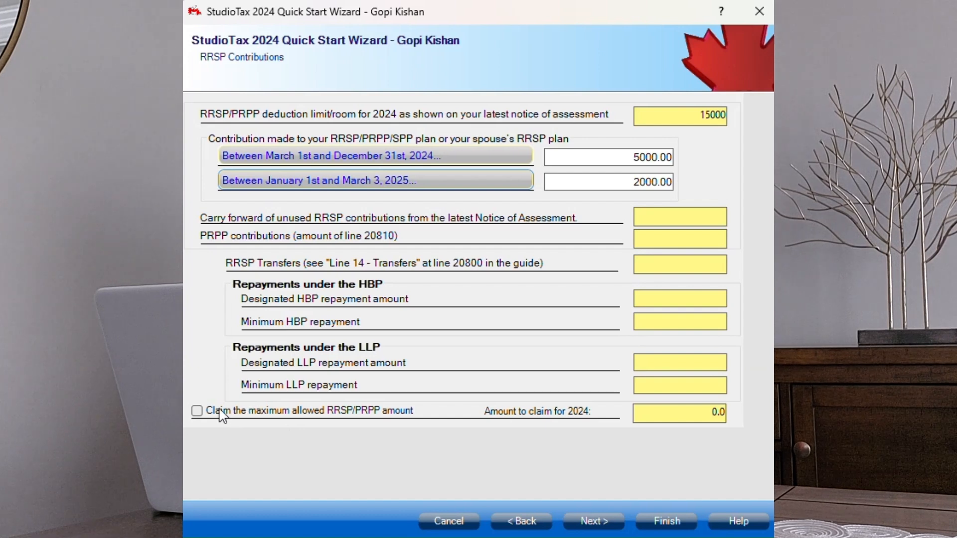
{"action": "left_click", "coordinate": [198, 412]}
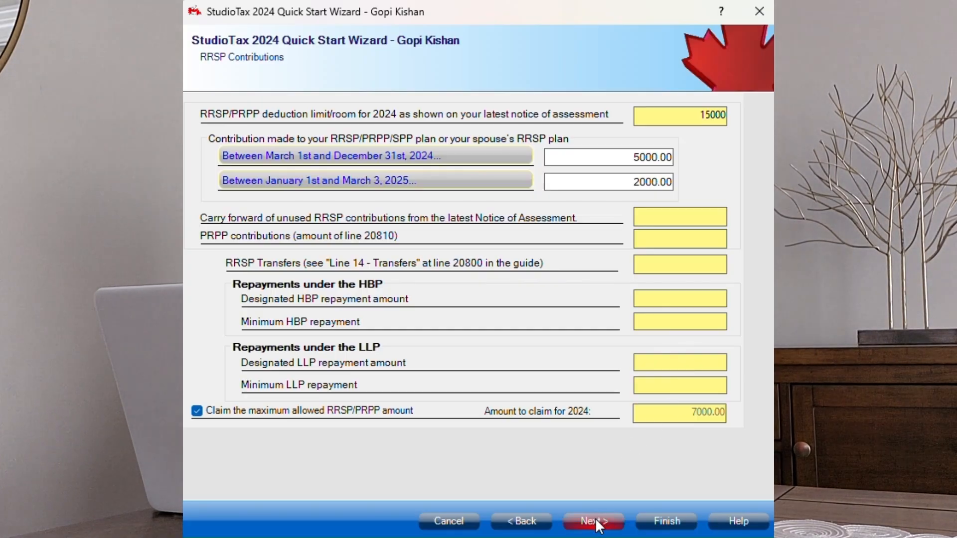
{"action": "left_click", "coordinate": [595, 520]}
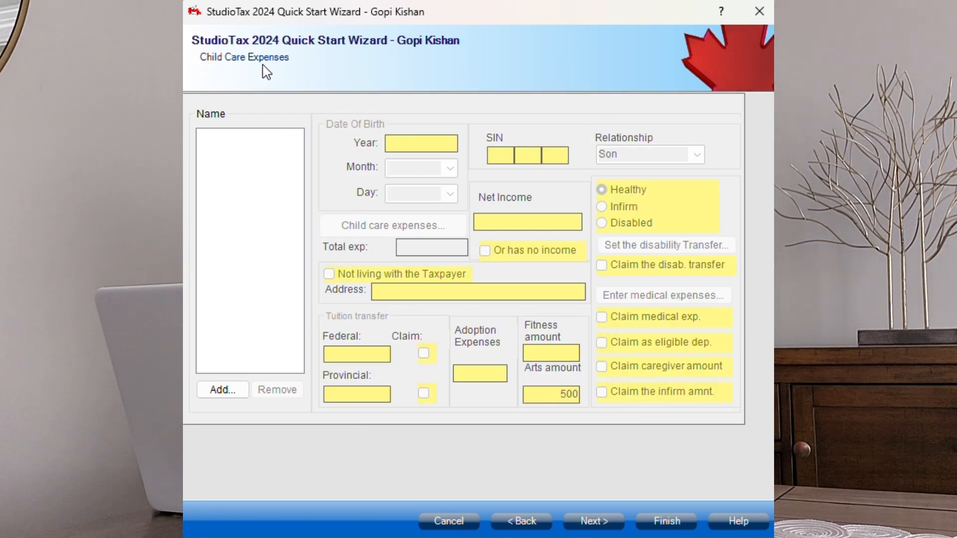
Add a dependant, entering the child's first name and keeping the prefilled last name.
{"action": "left_click", "coordinate": [221, 390]}
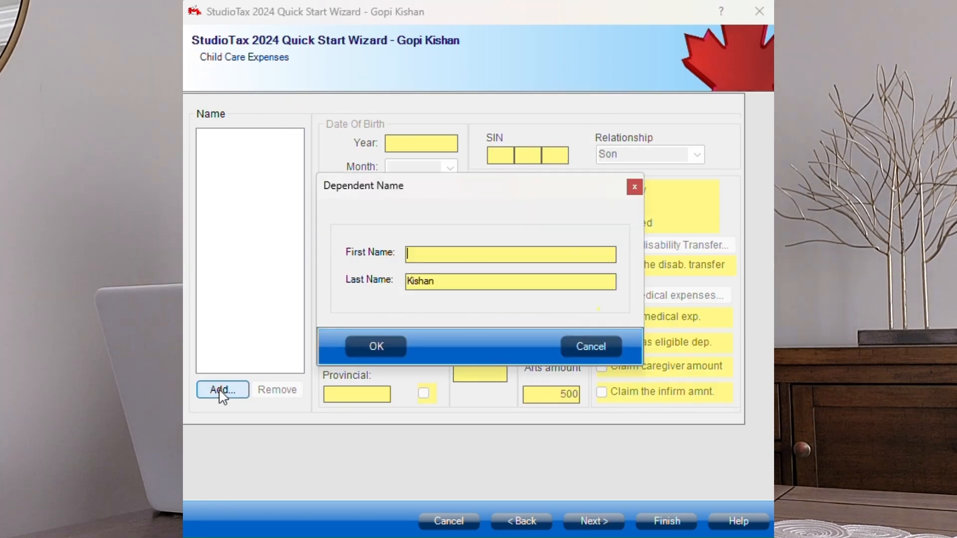
{"action": "type", "text": "Gopi Jr."}
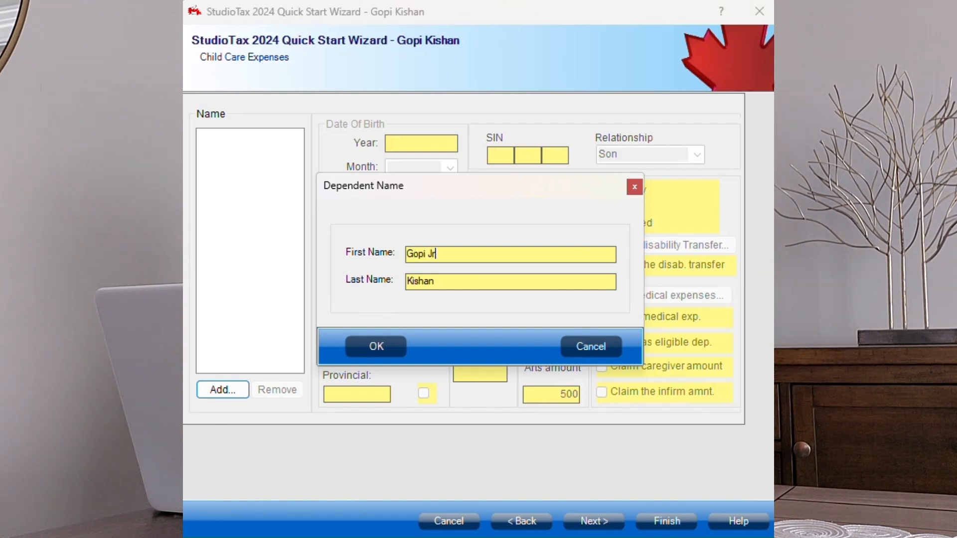
{"action": "left_click", "coordinate": [378, 346]}
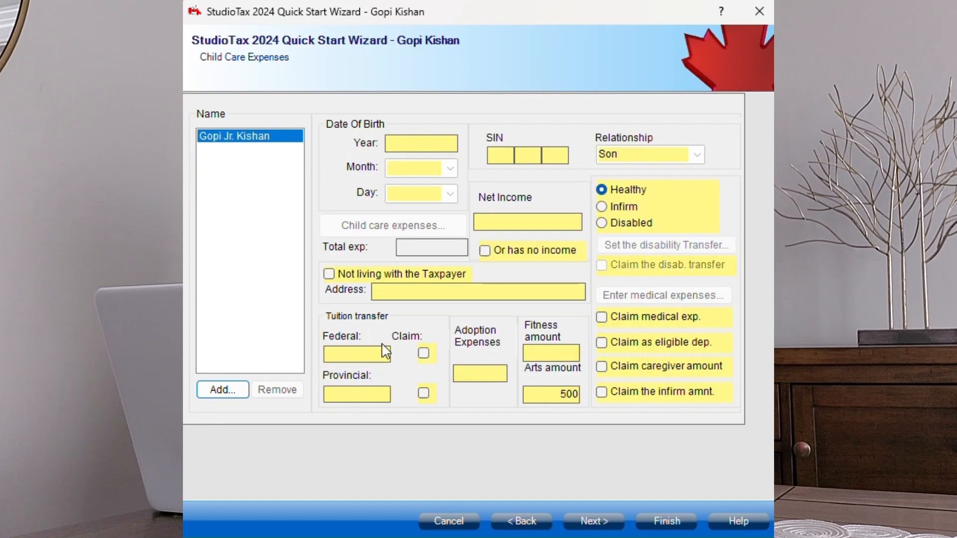
Enter the dependant's date of birth, filling in the year, month and day.
{"action": "left_click", "coordinate": [429, 143]}
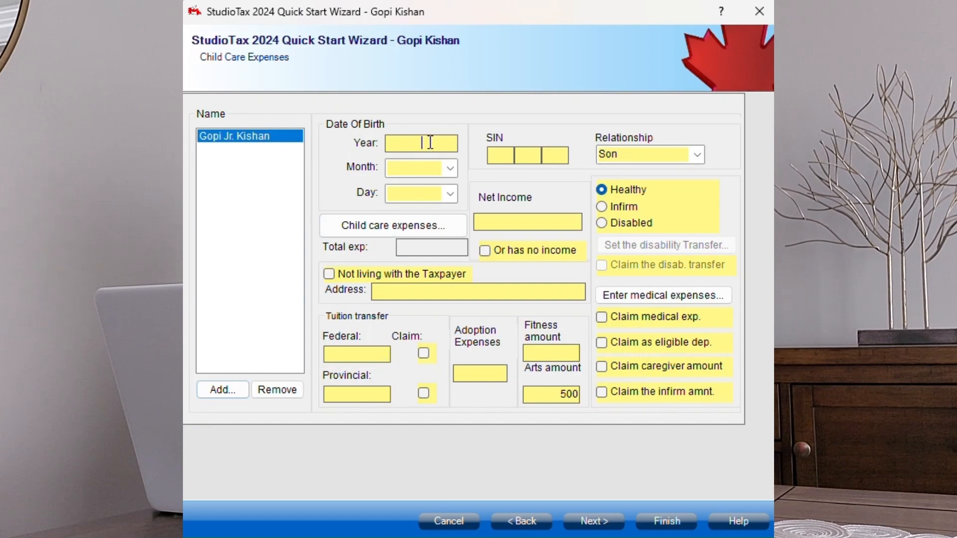
{"action": "type", "text": "2011"}
{"action": "key", "text": "Tab"}
{"action": "left_click", "coordinate": [450, 168]}
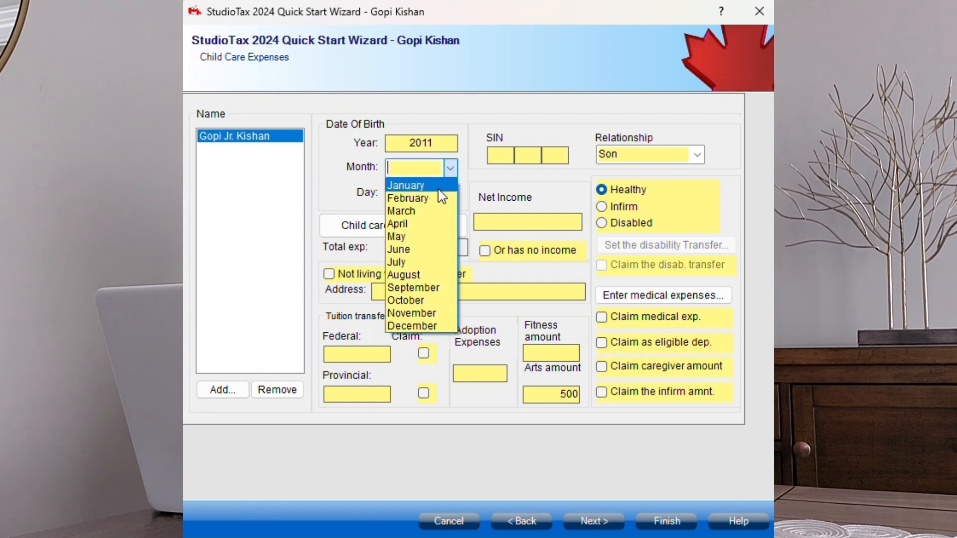
{"action": "left_click", "coordinate": [439, 187]}
{"action": "left_click", "coordinate": [450, 195]}
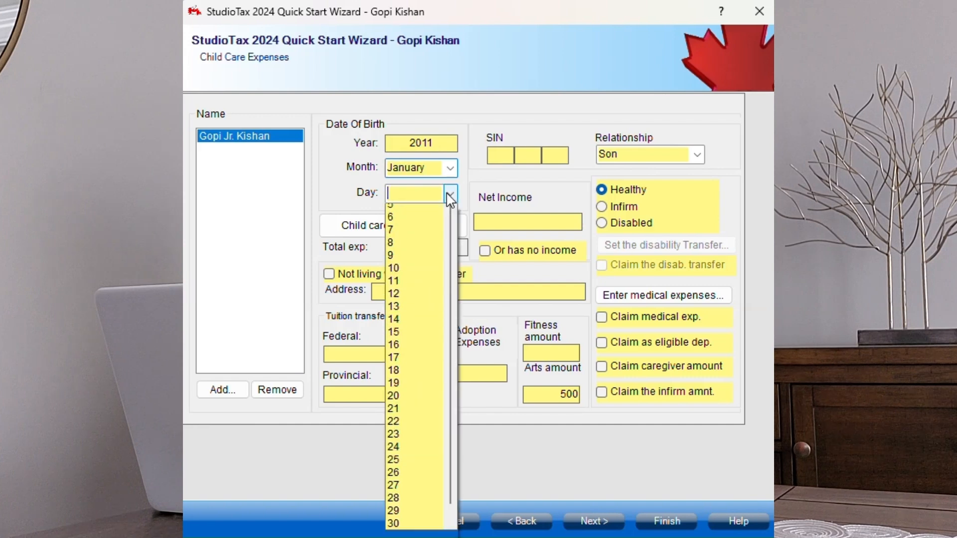
{"action": "left_click", "coordinate": [437, 220]}
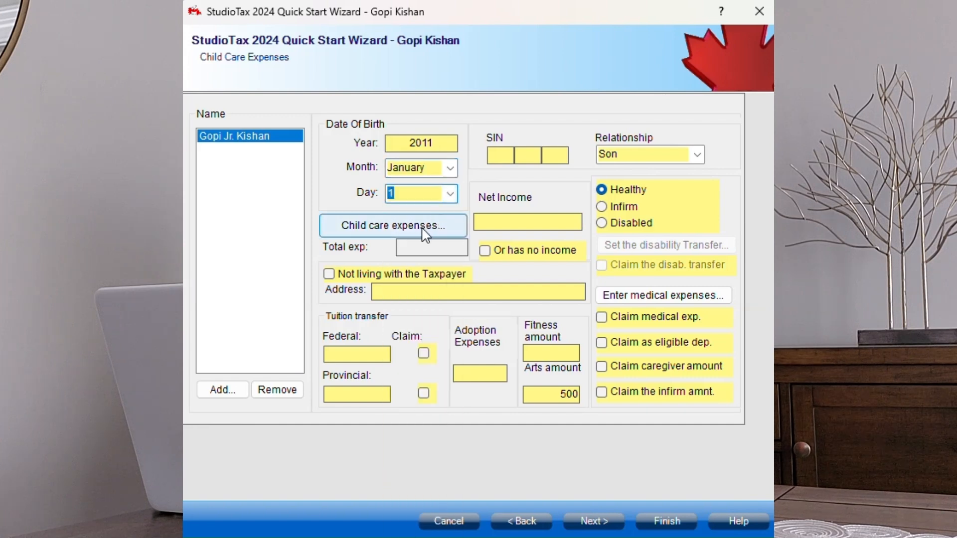
Add child care expenses of 1000 for the dependant with Day care as the organization.
{"action": "left_click", "coordinate": [424, 232]}
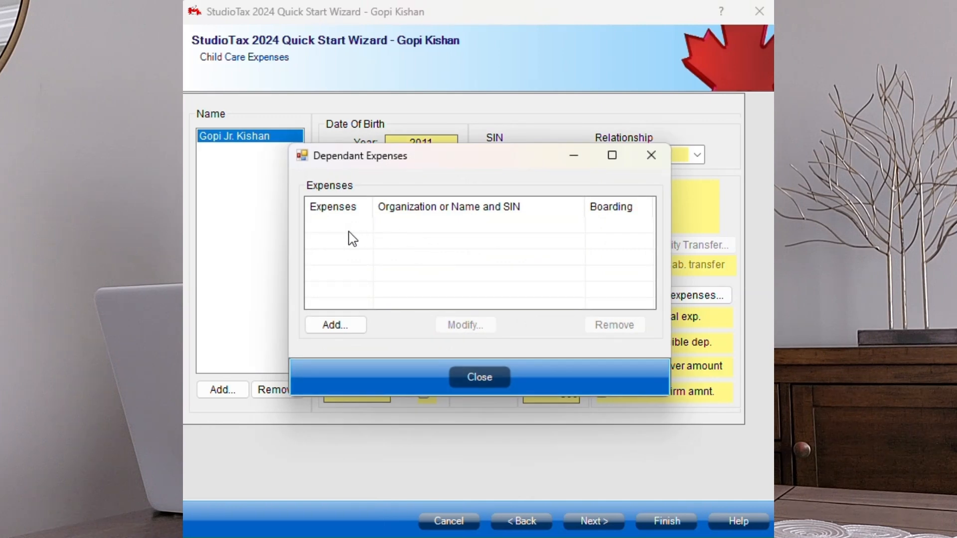
{"action": "left_click", "coordinate": [342, 325]}
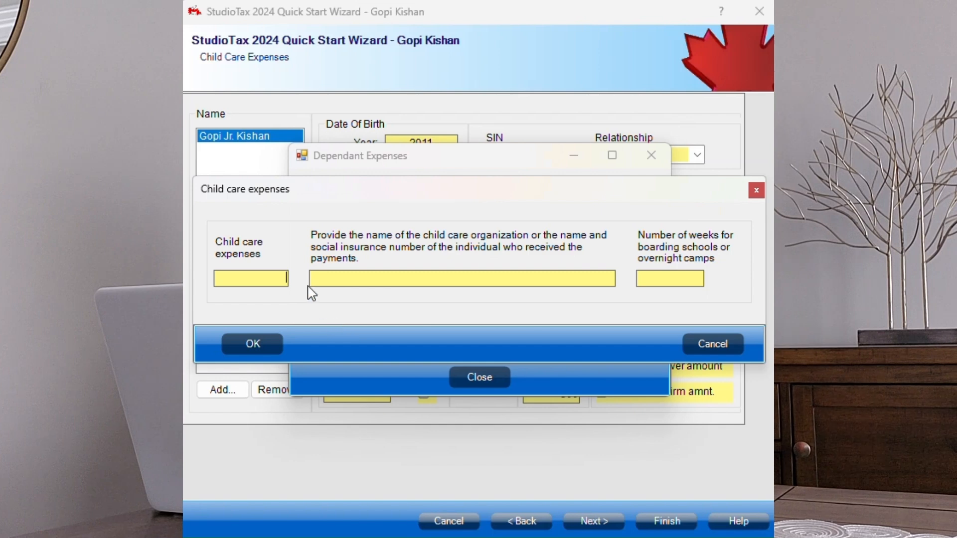
{"action": "type", "text": "1000"}
{"action": "left_click", "coordinate": [260, 344]}
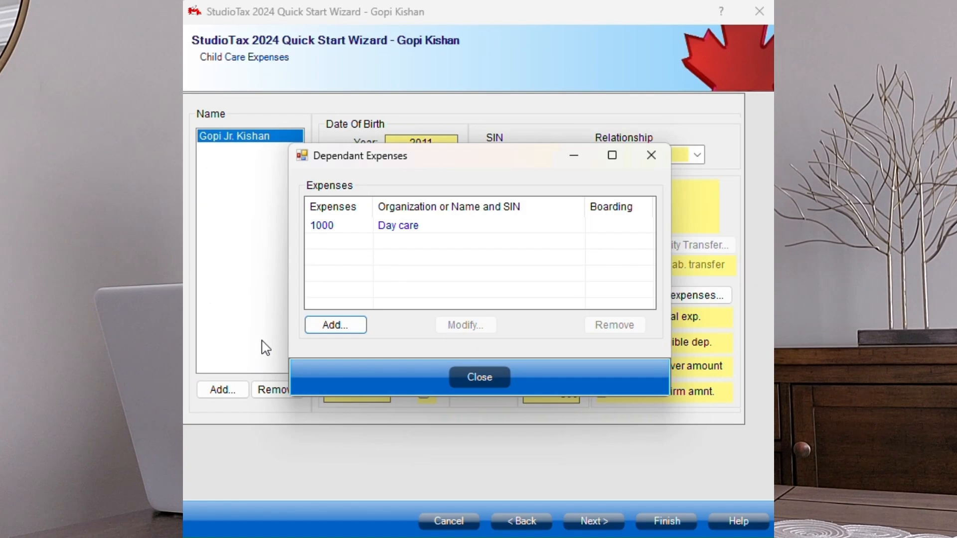
{"action": "left_click", "coordinate": [486, 376]}
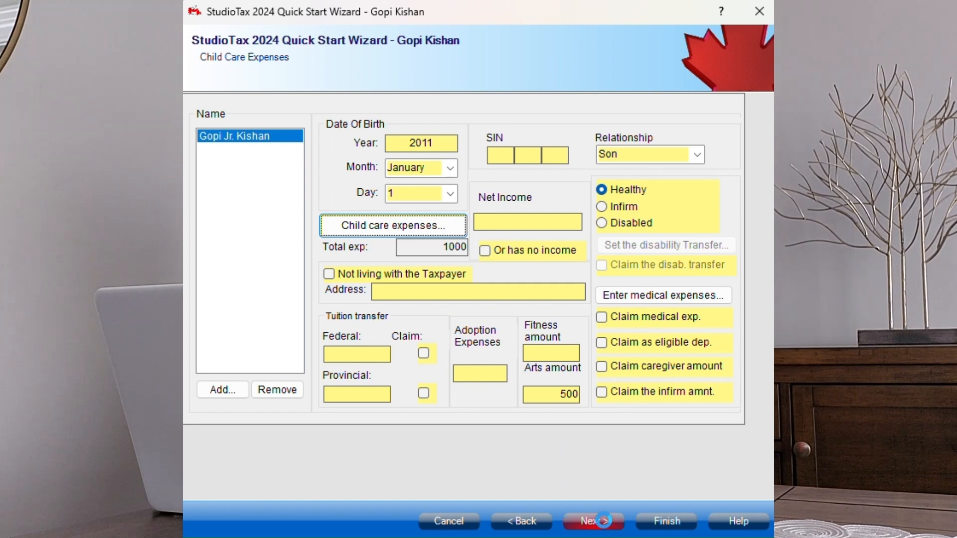
Continue to the charitable donations and describe the 500 donation as Feed Nova Soctia.
{"action": "left_click", "coordinate": [605, 522]}
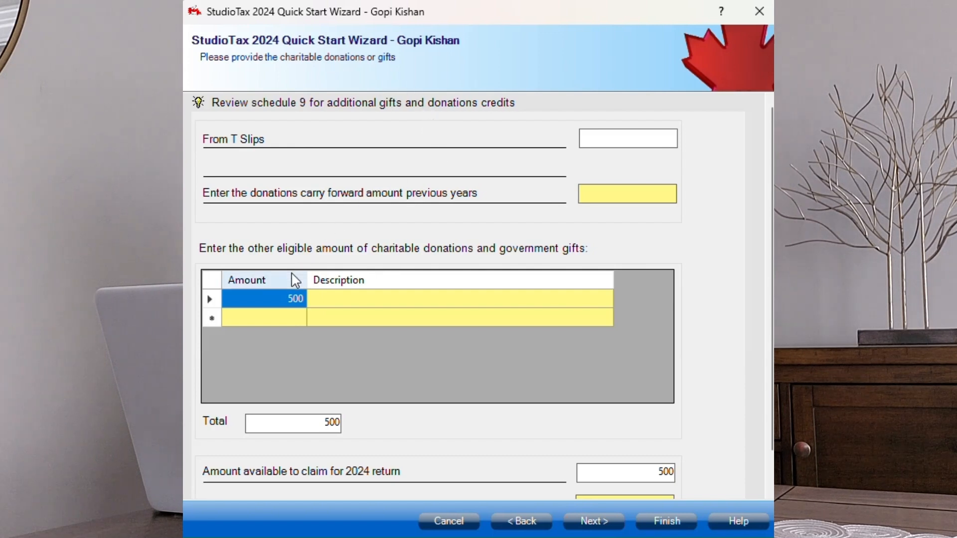
{"action": "left_click", "coordinate": [292, 299]}
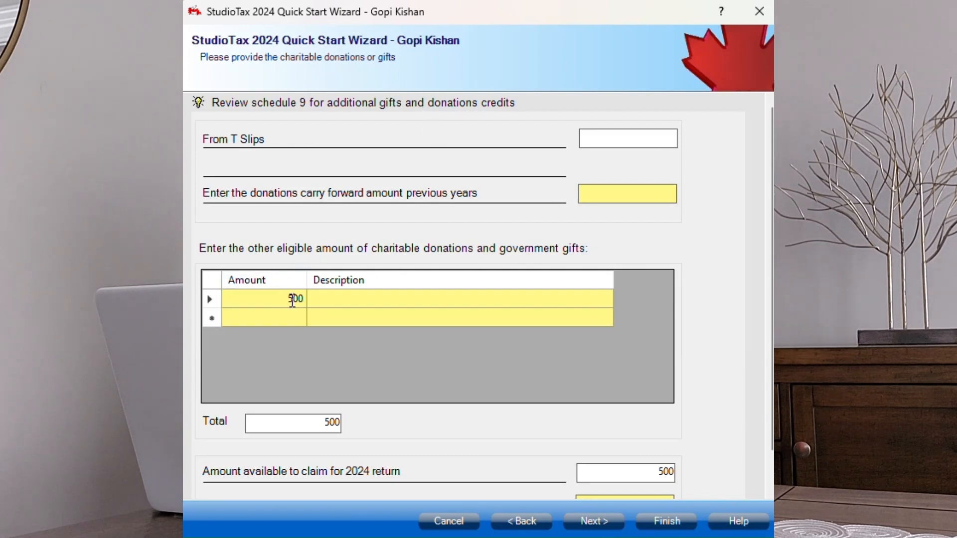
{"action": "left_click", "coordinate": [329, 303]}
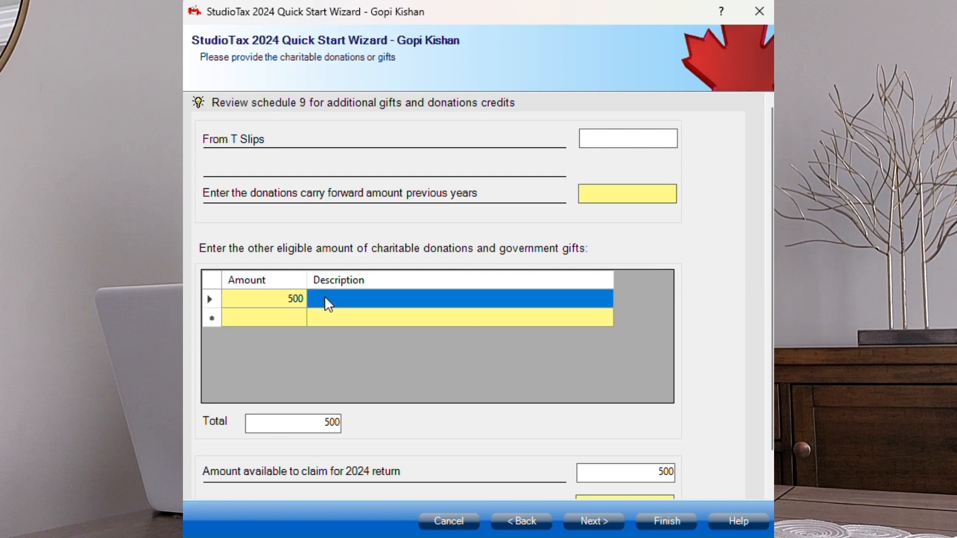
{"action": "left_click", "coordinate": [326, 298]}
{"action": "type", "text": "Feed Nova Soctia"}
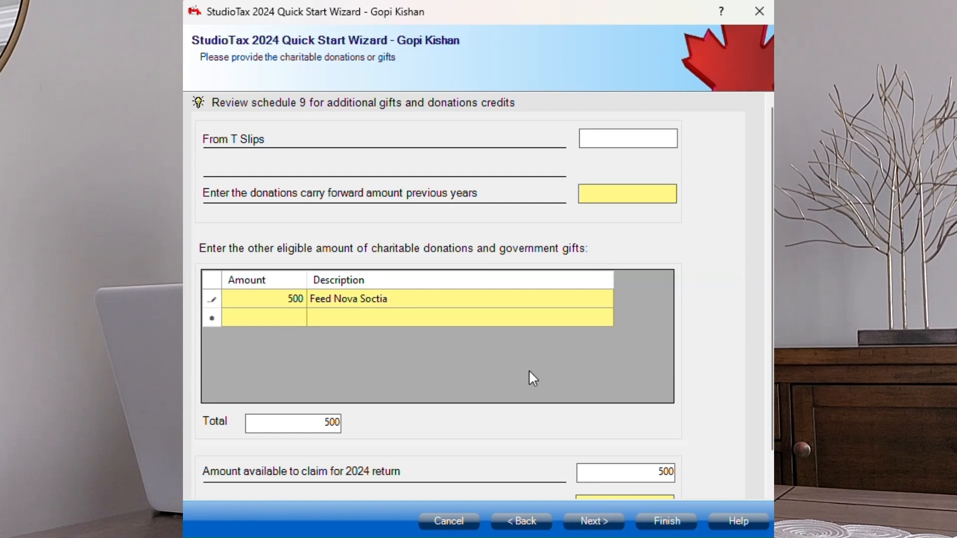
{"action": "scroll", "coordinate": [699, 491], "scroll_direction": "down", "scroll_amount": 1}
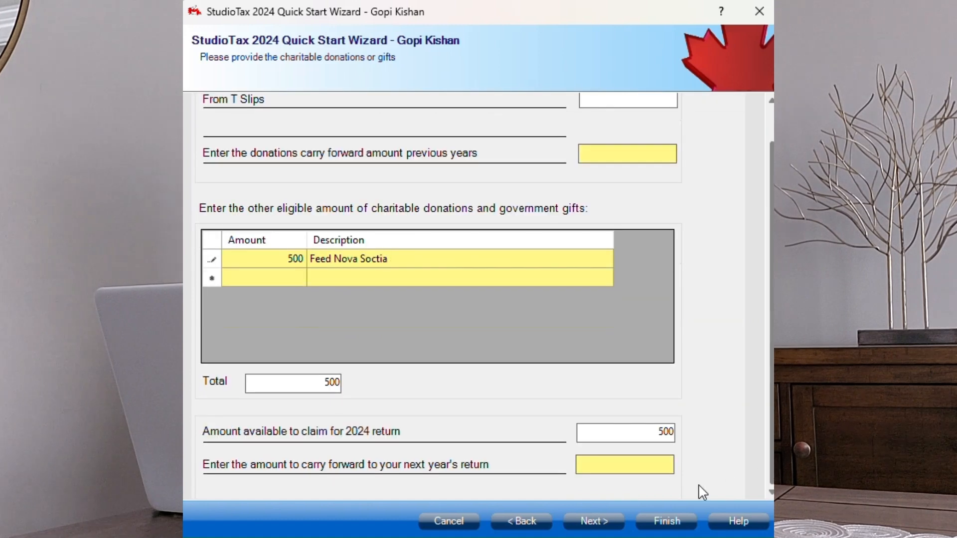
Review the itemized other medical expenses, accept them, and continue to the additional federal tax information.
{"action": "left_click", "coordinate": [595, 522]}
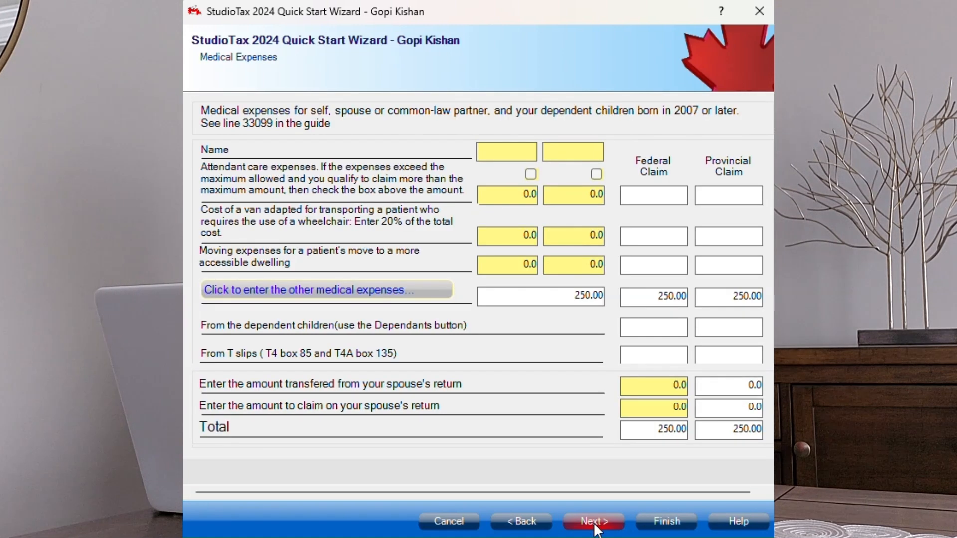
{"action": "left_click", "coordinate": [428, 295]}
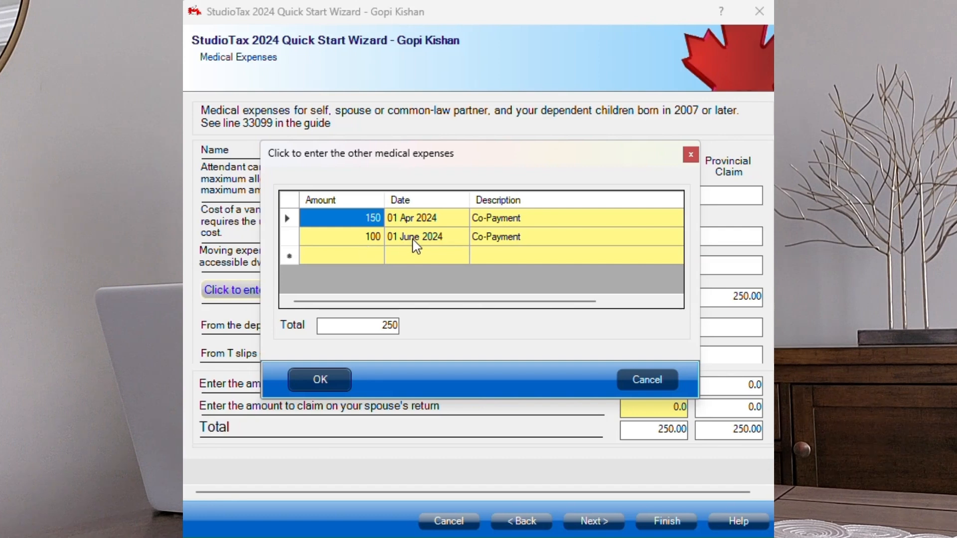
{"action": "left_click", "coordinate": [331, 384]}
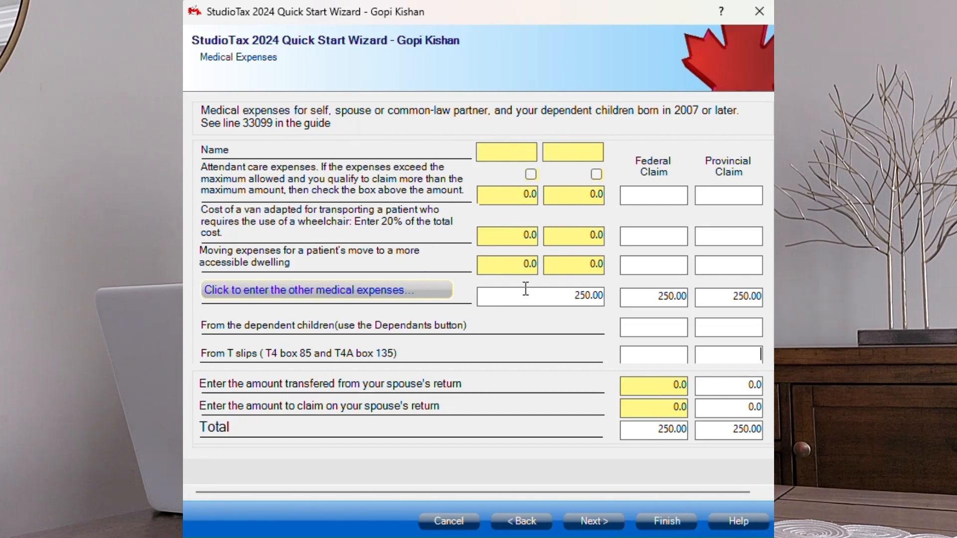
{"action": "left_click", "coordinate": [598, 523]}
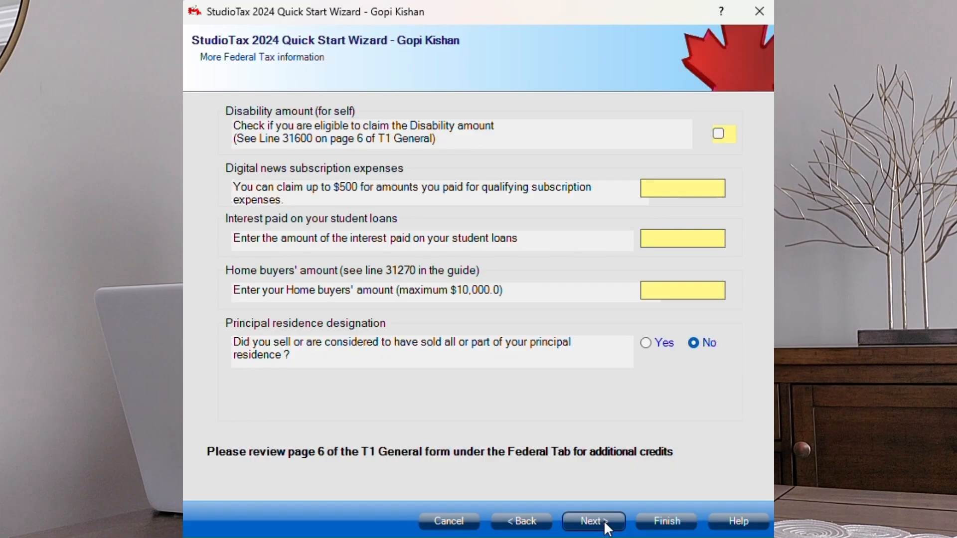
Continue to the provincial credits, claim the Nova Scotia low-income tax reduction, and move on in the wizard.
{"action": "left_click", "coordinate": [604, 521]}
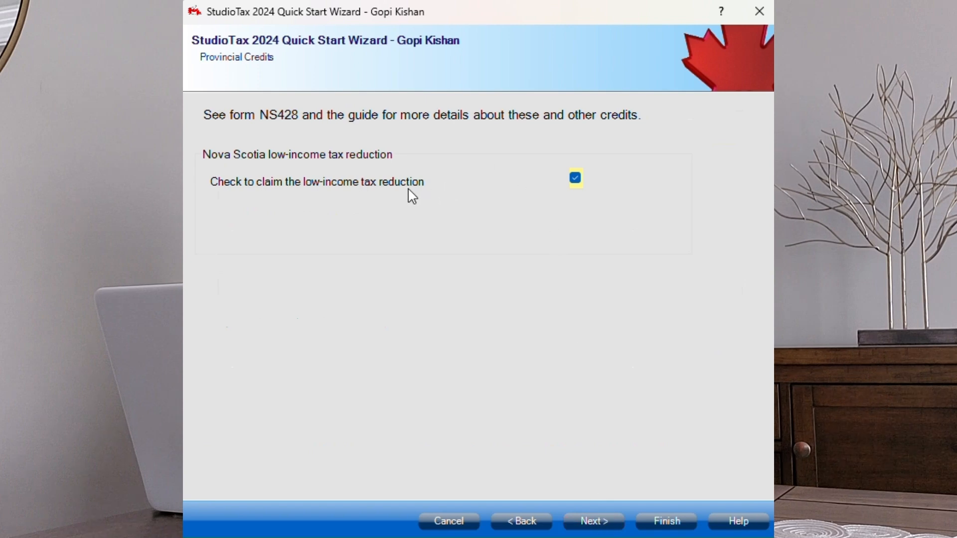
{"action": "left_click", "coordinate": [575, 178]}
{"action": "left_click", "coordinate": [594, 522]}
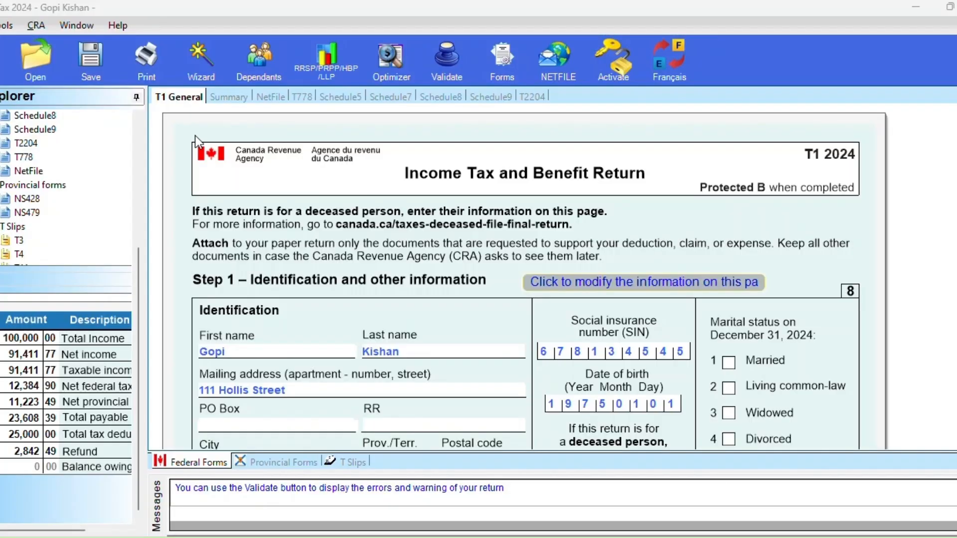
Examine the return's form list and its summary of income, tax, deductions and refund in the explorer.
{"action": "left_click", "coordinate": [136, 147]}
{"action": "left_click", "coordinate": [45, 144]}
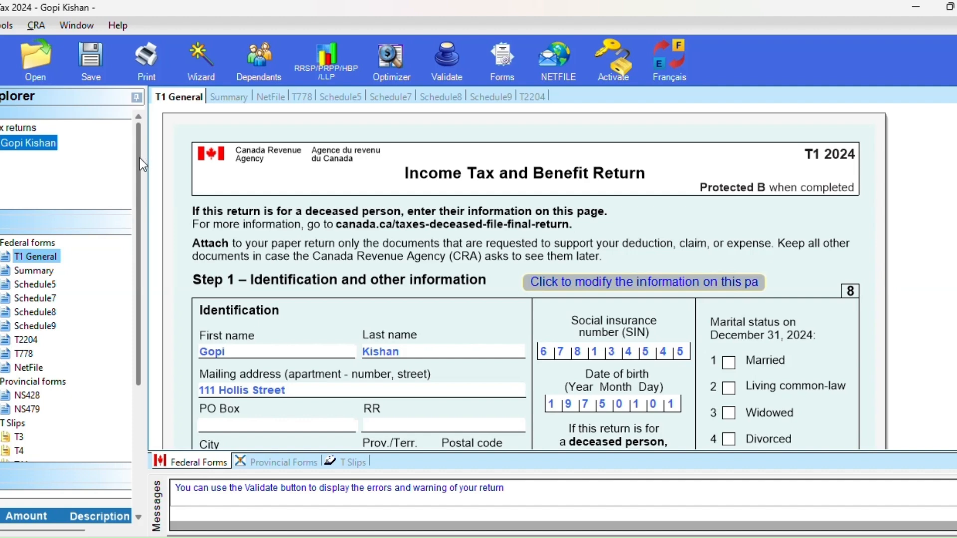
{"action": "left_click_drag", "start_coordinate": [140, 157], "coordinate": [149, 286]}
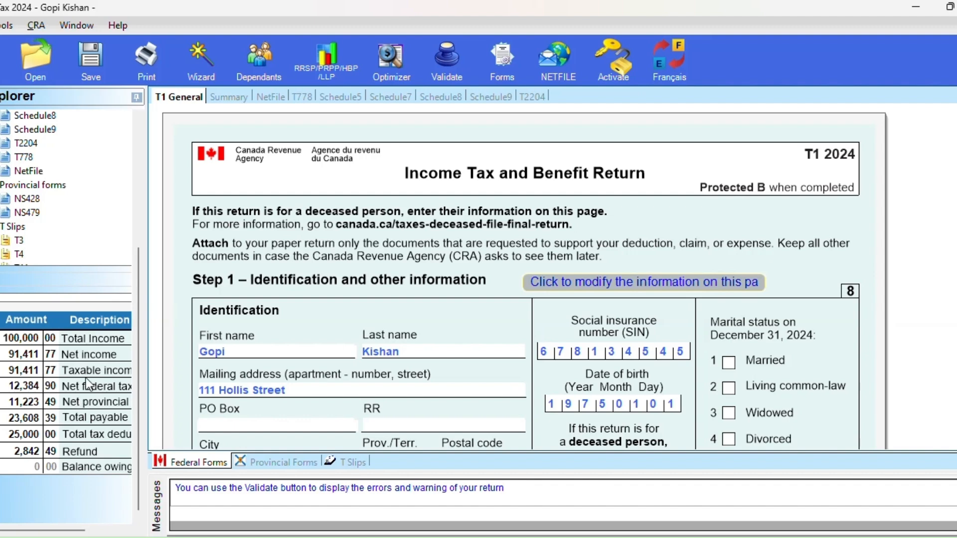
{"action": "left_click_drag", "start_coordinate": [139, 335], "coordinate": [135, 146]}
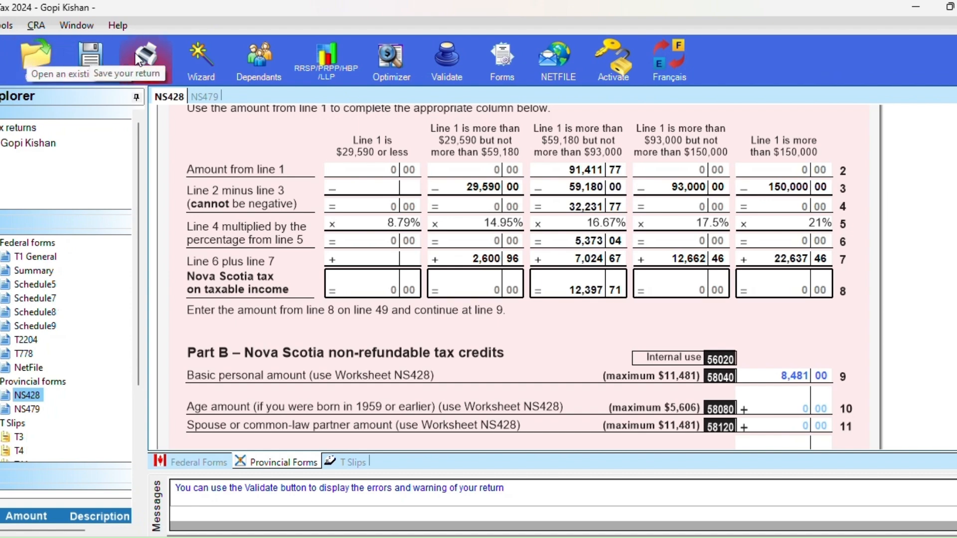
Reopen the Quick Start Wizard, page through its personal information, CRA question and access code pages to the applicable boxes, and finish it.
{"action": "left_click", "coordinate": [208, 55]}
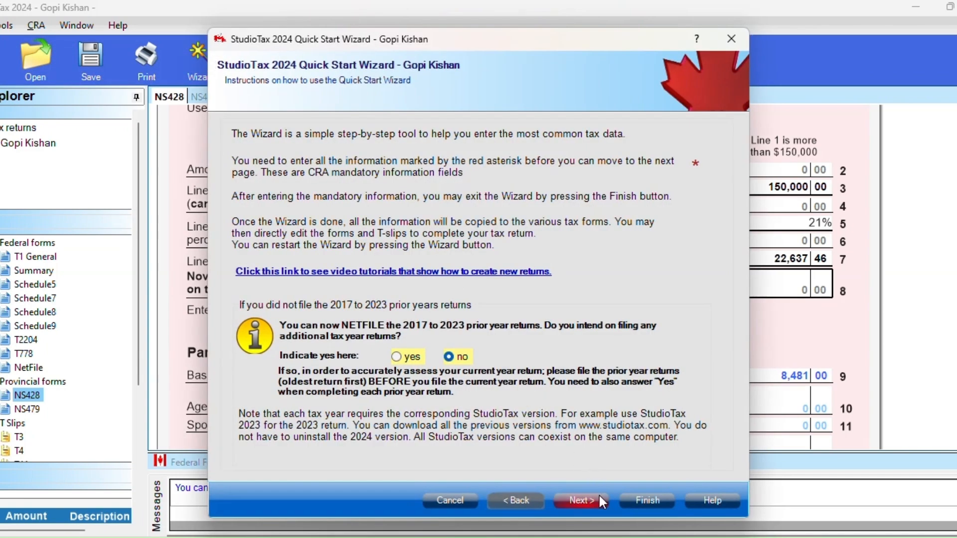
{"action": "left_click", "coordinate": [599, 494]}
{"action": "left_click", "coordinate": [599, 495]}
{"action": "left_click", "coordinate": [599, 495]}
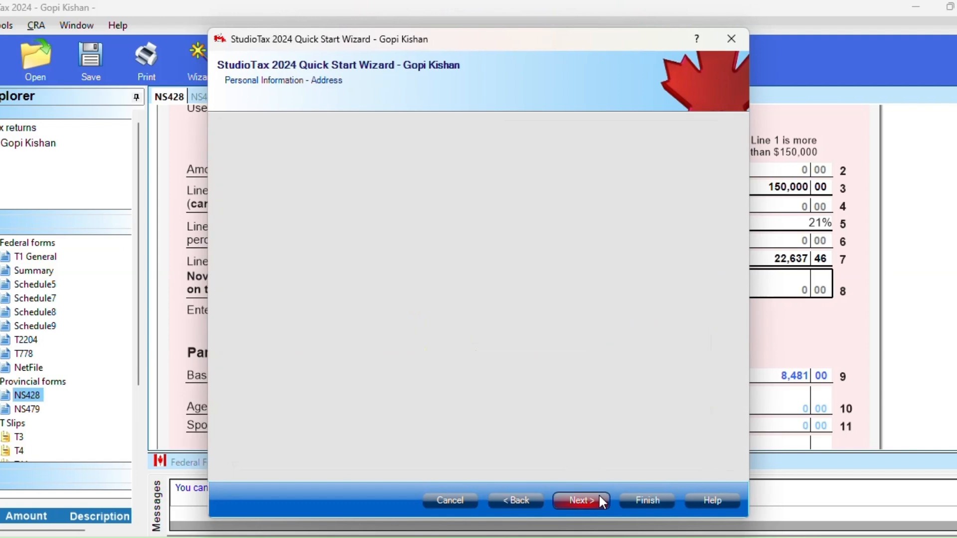
{"action": "left_click", "coordinate": [599, 494]}
{"action": "left_click", "coordinate": [599, 494]}
{"action": "left_click", "coordinate": [599, 495]}
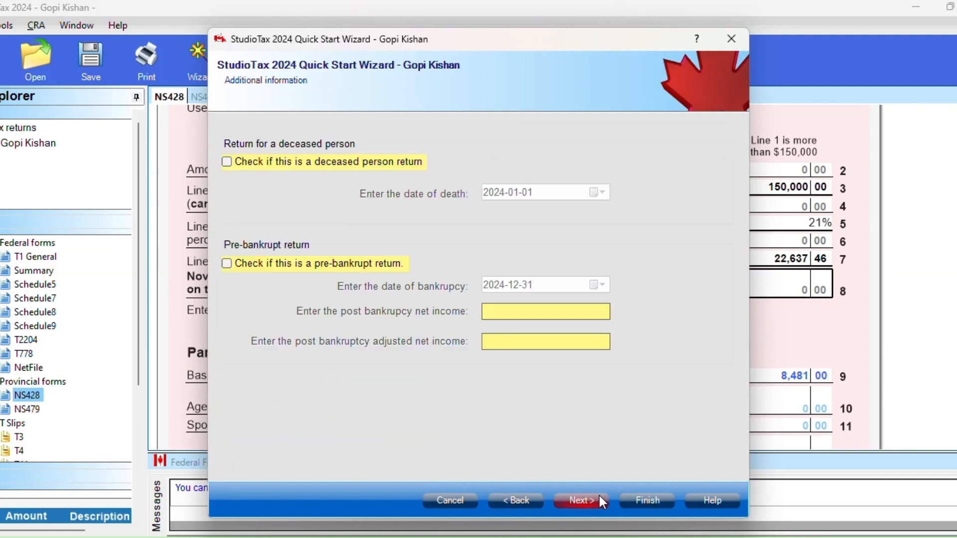
{"action": "left_click", "coordinate": [599, 494]}
{"action": "left_click", "coordinate": [599, 494]}
{"action": "left_click", "coordinate": [599, 494]}
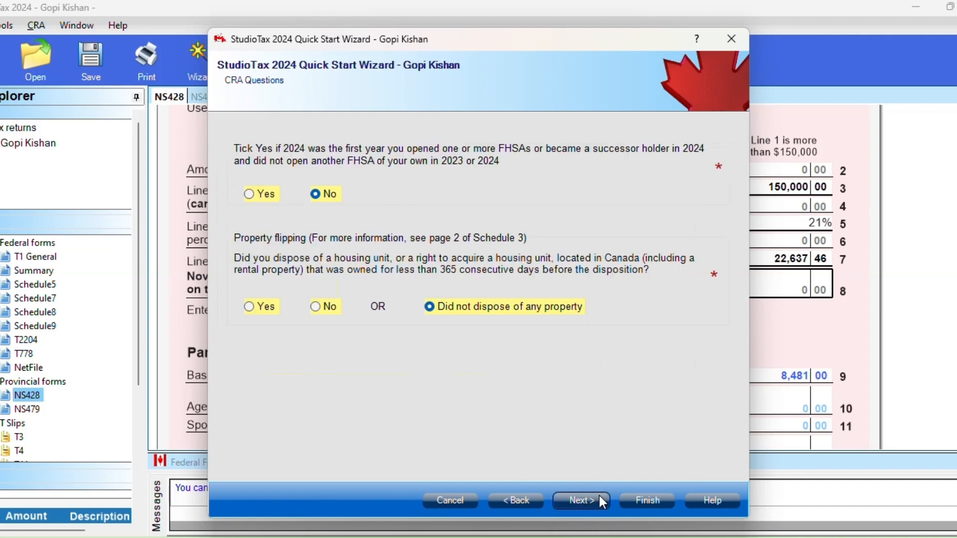
{"action": "left_click", "coordinate": [599, 494]}
{"action": "left_click", "coordinate": [603, 501]}
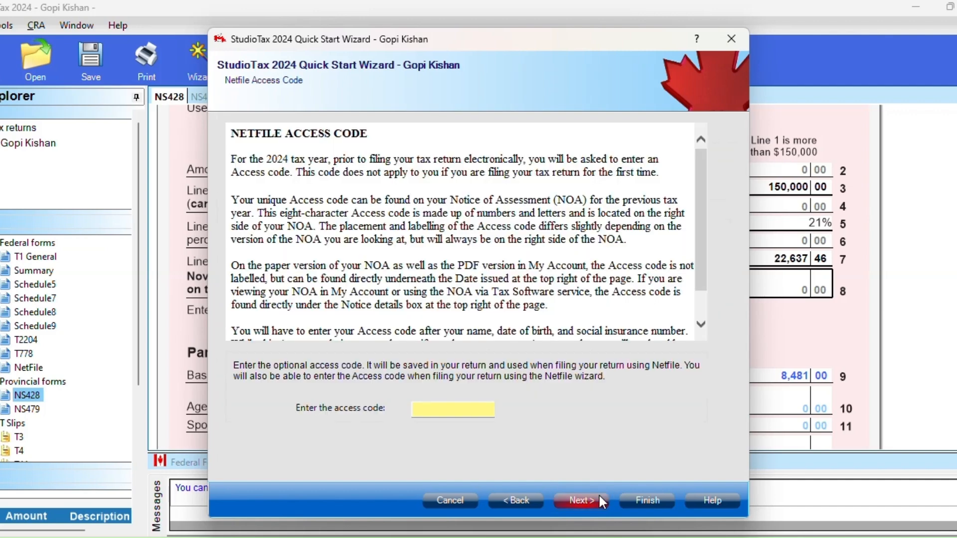
{"action": "left_click", "coordinate": [603, 501]}
{"action": "left_click", "coordinate": [603, 501]}
{"action": "left_click", "coordinate": [602, 501]}
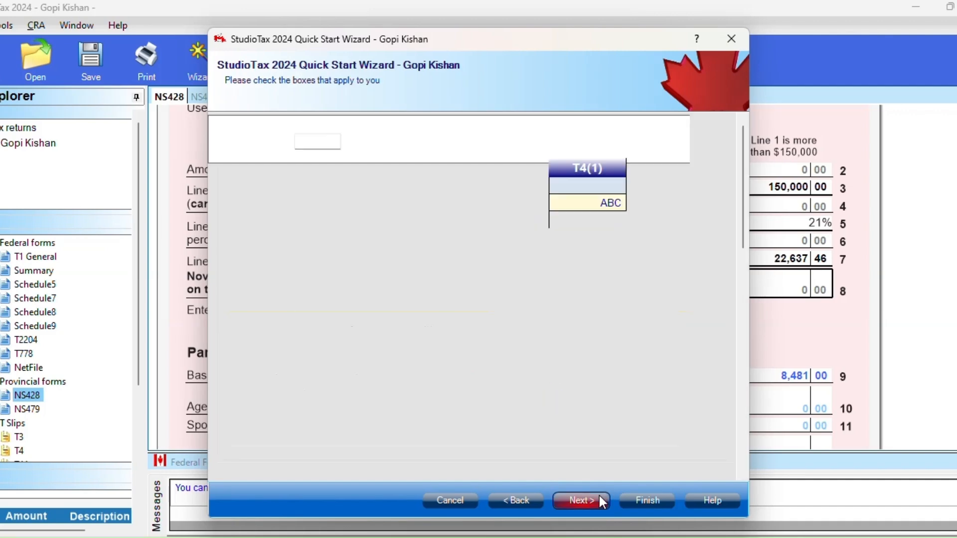
{"action": "left_click", "coordinate": [648, 503]}
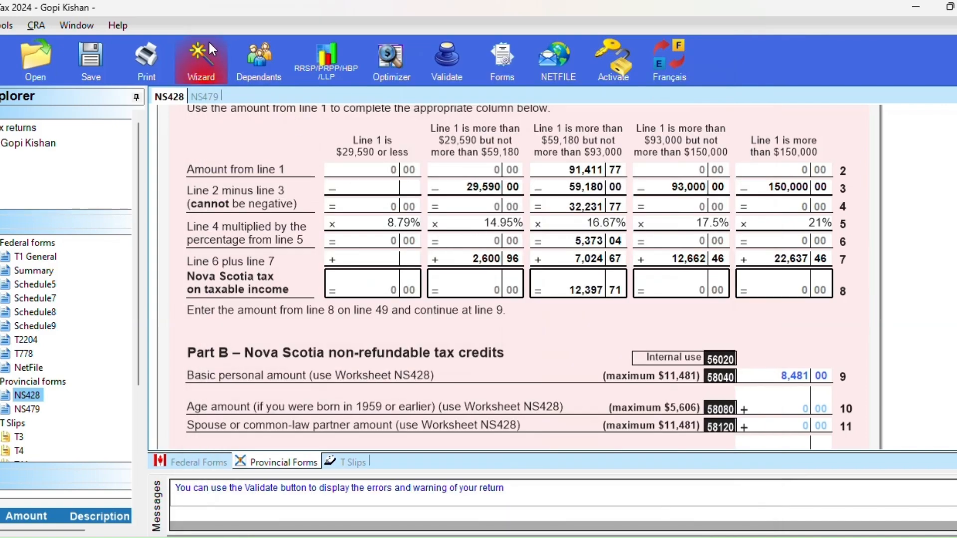
Review the dependant's details and the RRSP/PRPP contributions, HBP and LLP activities, accepting both.
{"action": "left_click", "coordinate": [248, 57]}
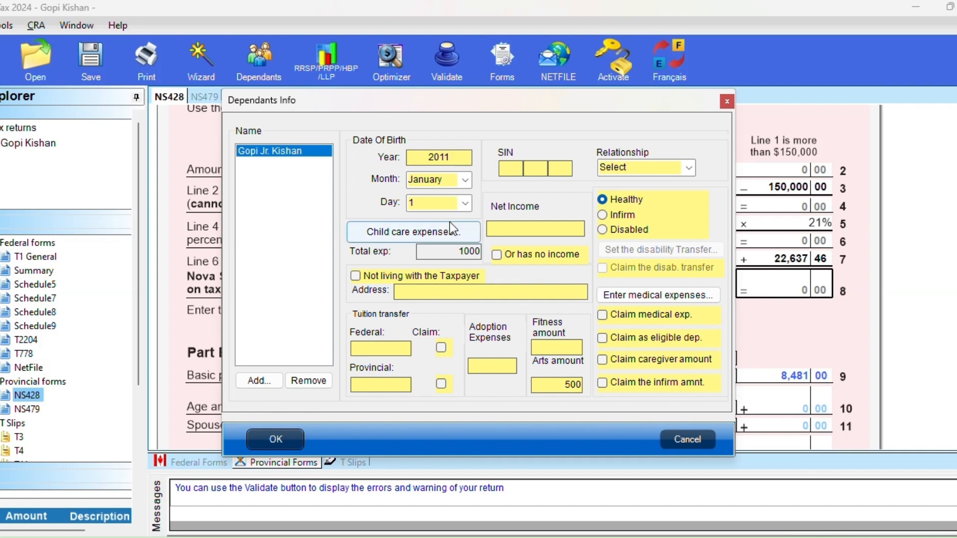
{"action": "left_click", "coordinate": [276, 439]}
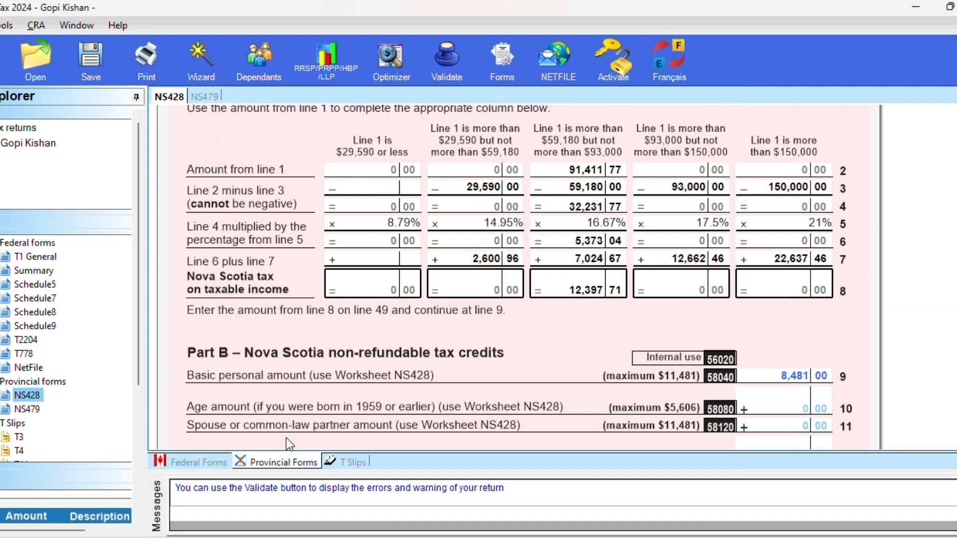
{"action": "left_click", "coordinate": [343, 61]}
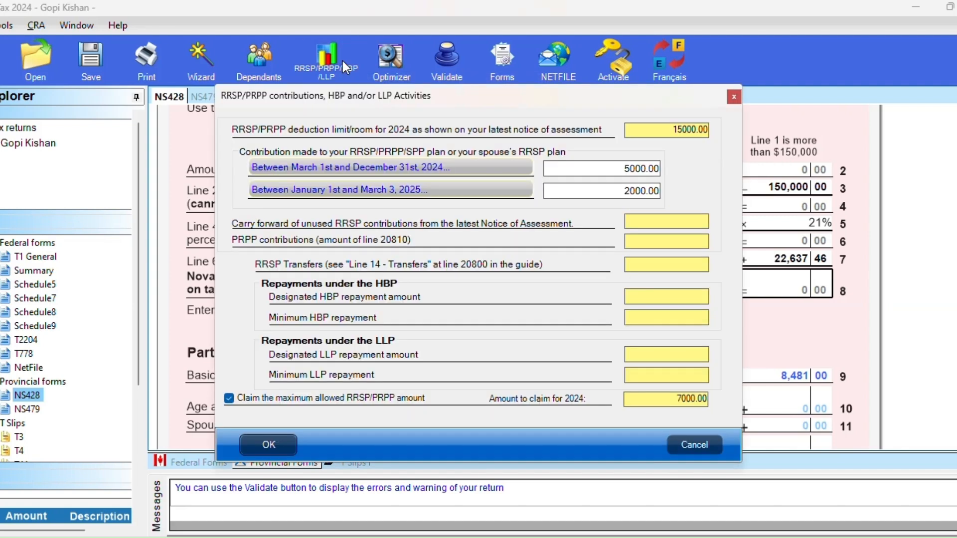
{"action": "left_click", "coordinate": [276, 443]}
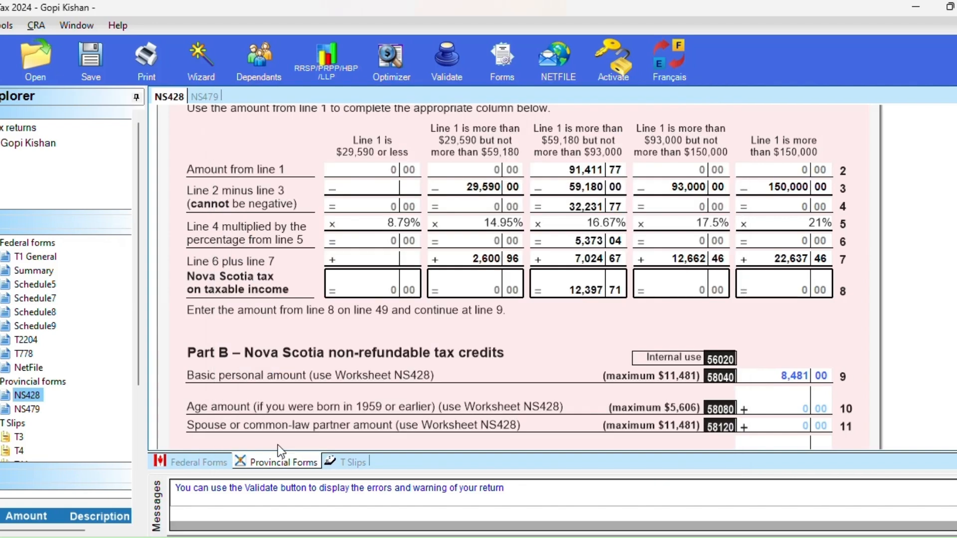
Try to run the Optimizer on the return and recheck the return's summary amounts in the explorer.
{"action": "left_click", "coordinate": [390, 65]}
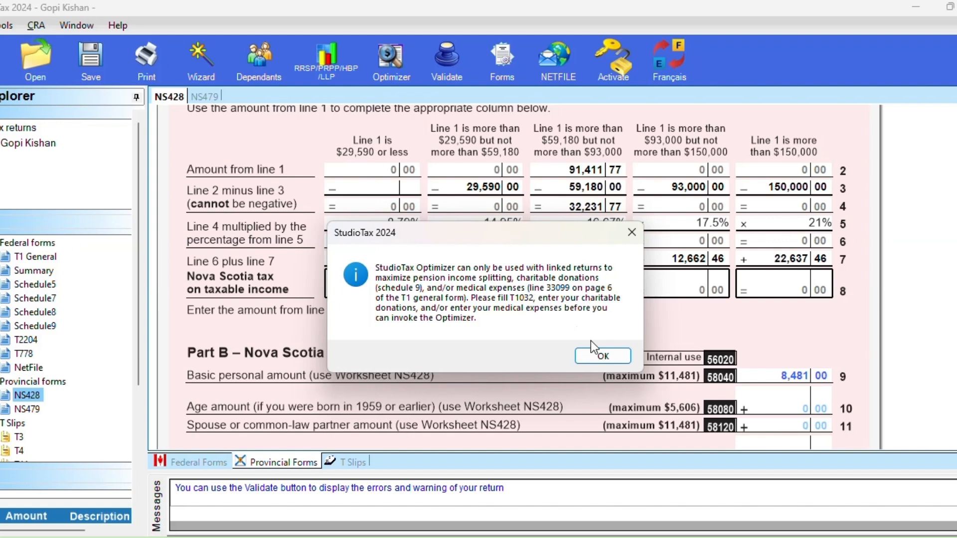
{"action": "left_click", "coordinate": [603, 357]}
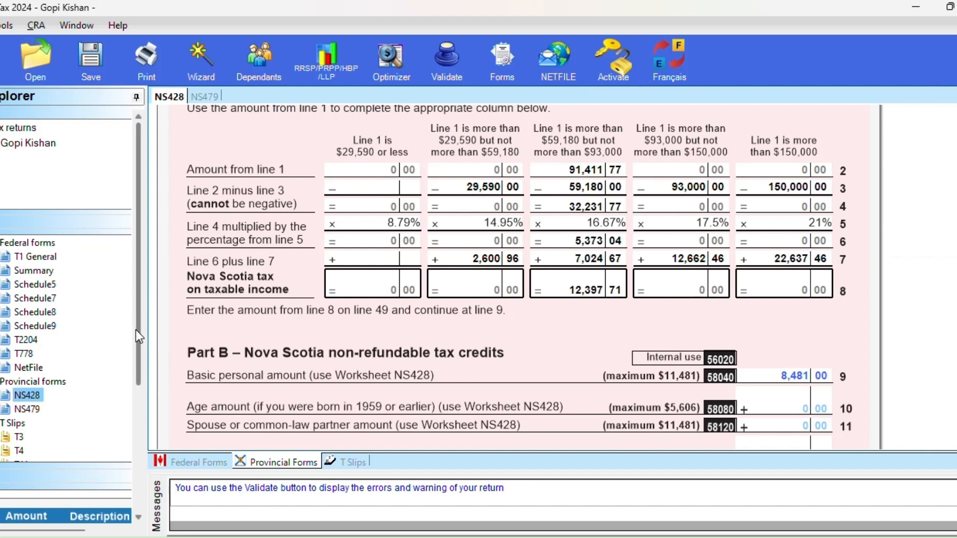
{"action": "left_click_drag", "start_coordinate": [135, 330], "coordinate": [147, 468]}
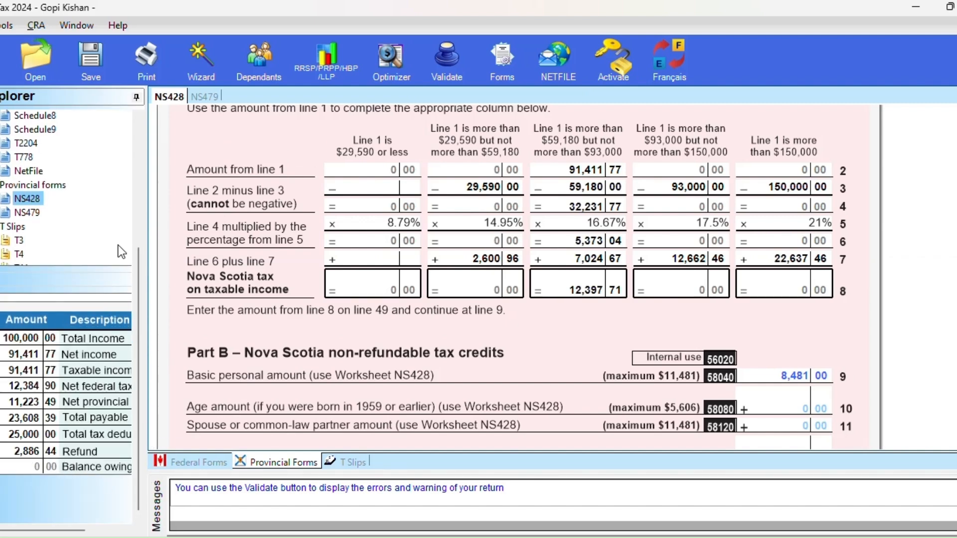
{"action": "left_click", "coordinate": [137, 214]}
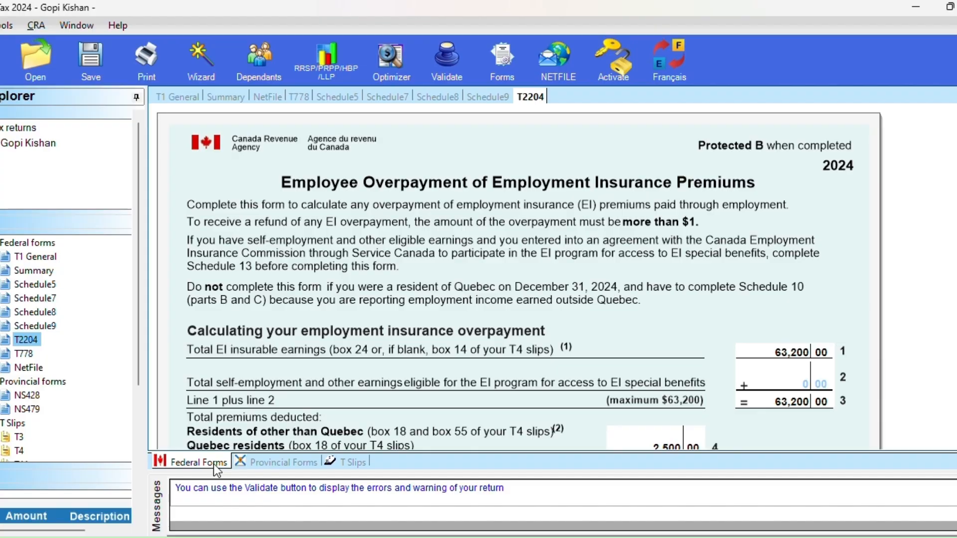
Add the federal form T777(1), Statement of employment expenses, to the return.
{"action": "left_click", "coordinate": [502, 56]}
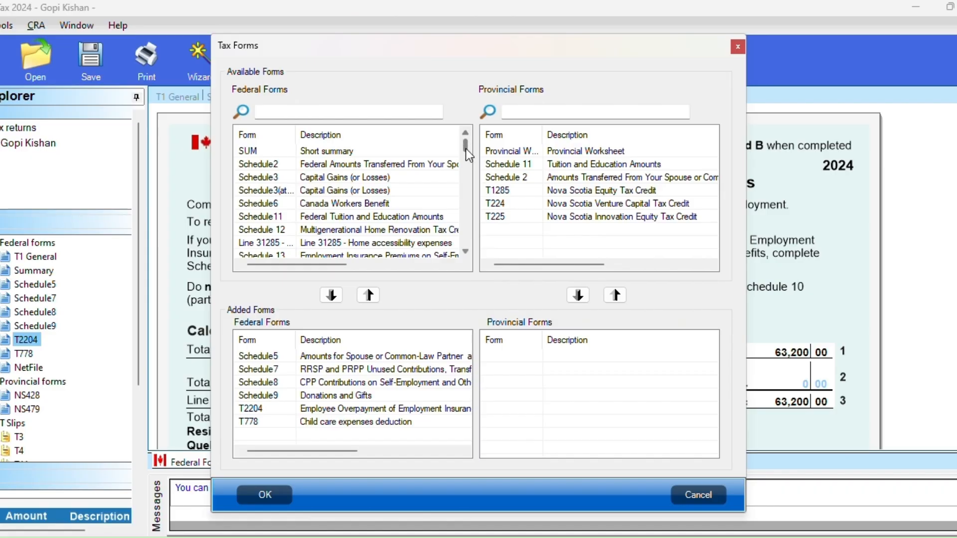
{"action": "left_click_drag", "start_coordinate": [466, 150], "coordinate": [464, 229]}
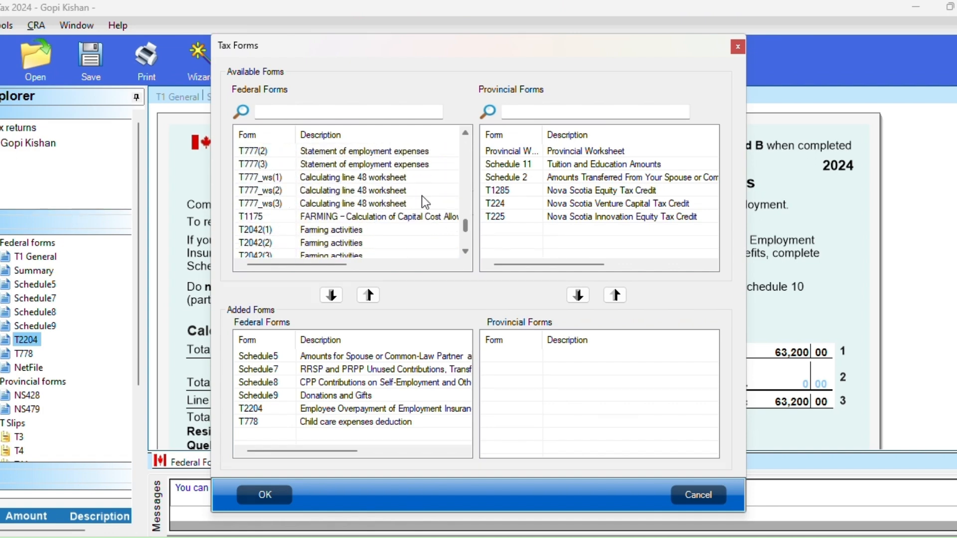
{"action": "left_click", "coordinate": [467, 133]}
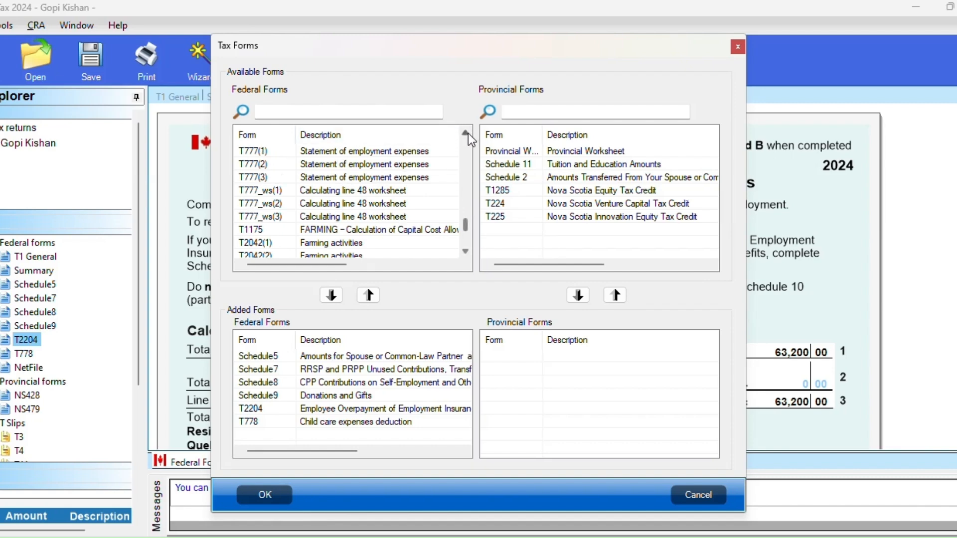
{"action": "left_click", "coordinate": [348, 154]}
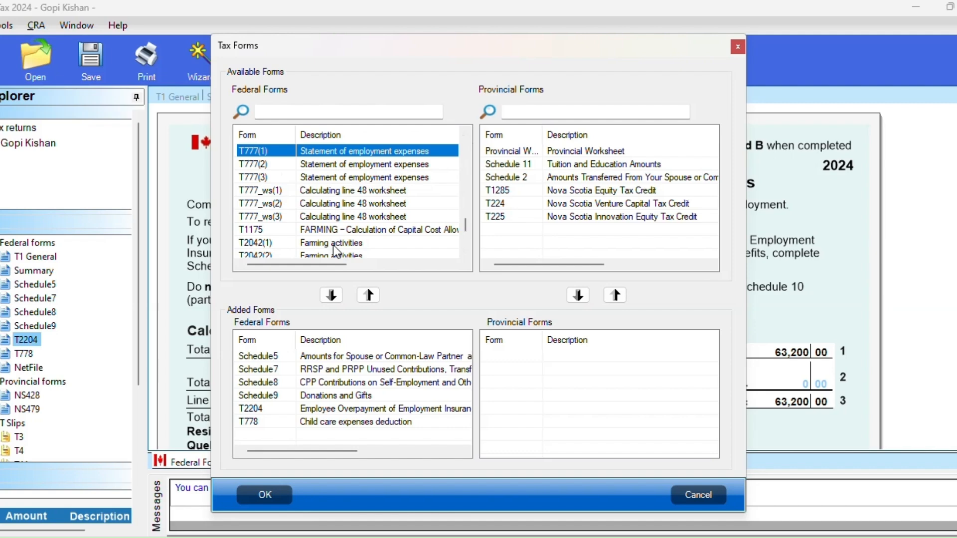
{"action": "left_click", "coordinate": [334, 298]}
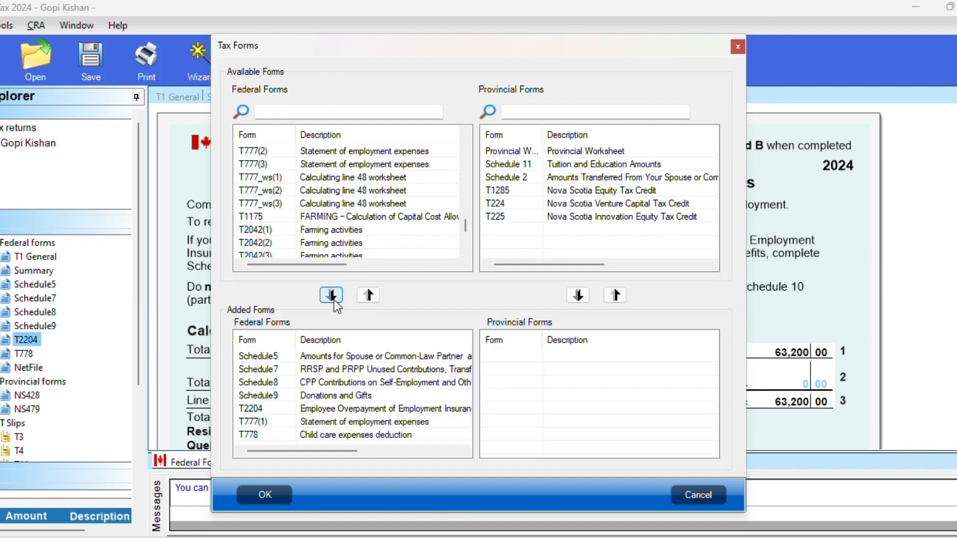
{"action": "left_click", "coordinate": [276, 495]}
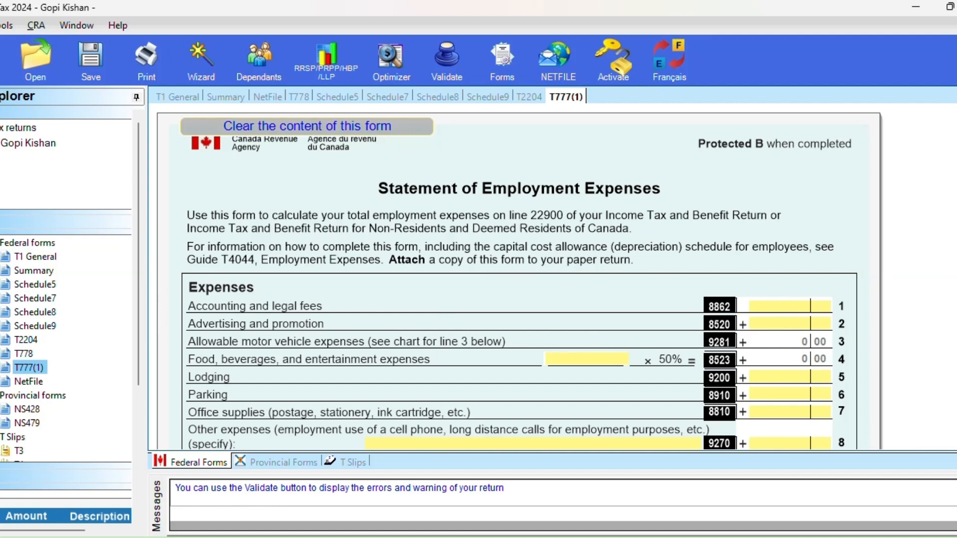
Review the T777(1) form down to the line 16 work-space-in-the-home calculation and open its home expenses worksheet.
{"action": "scroll", "coordinate": [518, 277], "scroll_direction": "down", "scroll_amount": 10}
{"action": "scroll", "coordinate": [518, 277], "scroll_direction": "down", "scroll_amount": 5}
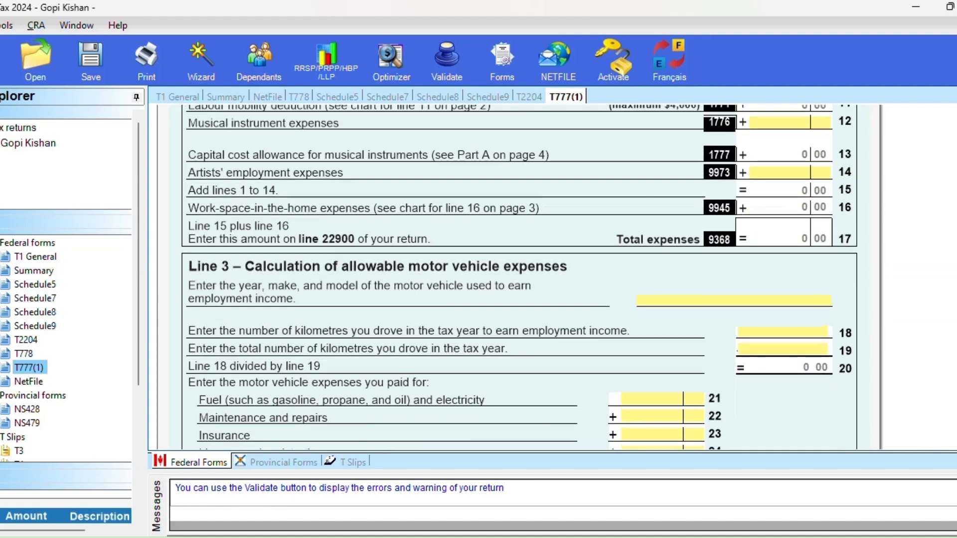
{"action": "scroll", "coordinate": [518, 277], "scroll_direction": "down", "scroll_amount": 3}
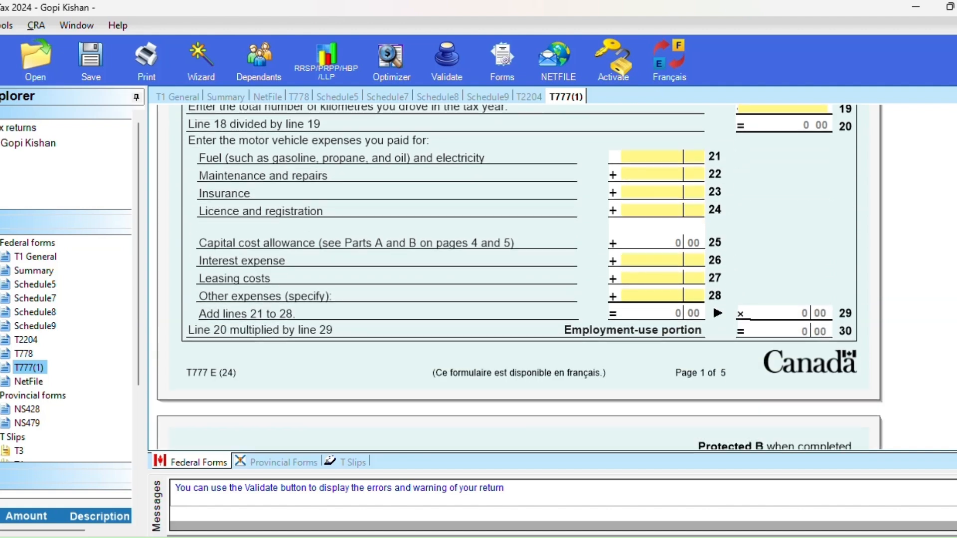
{"action": "scroll", "coordinate": [518, 277], "scroll_direction": "down", "scroll_amount": 5}
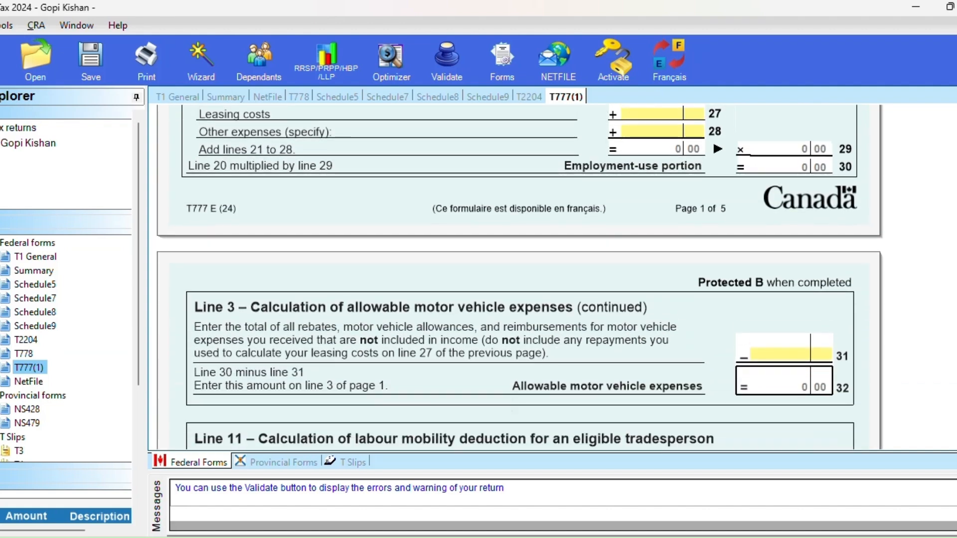
{"action": "scroll", "coordinate": [518, 277], "scroll_direction": "down", "scroll_amount": 6}
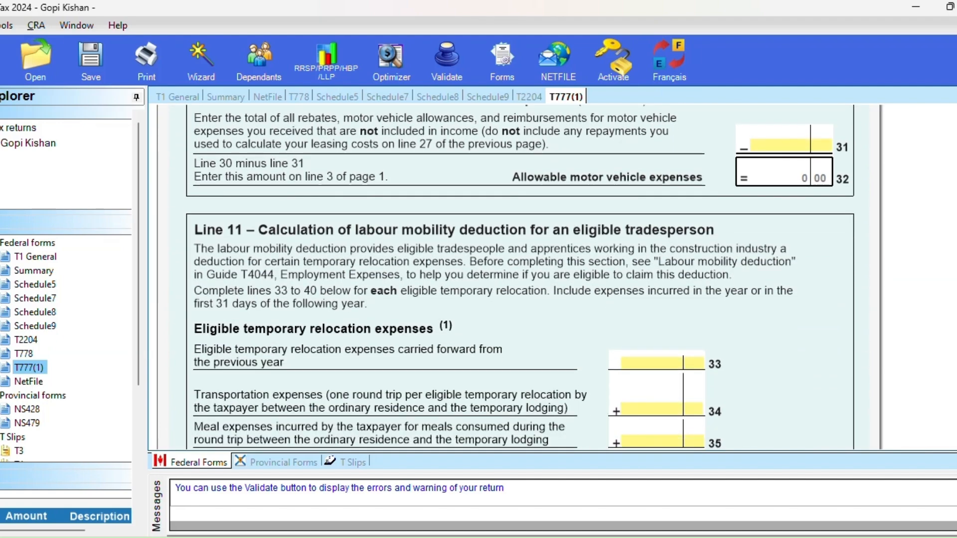
{"action": "scroll", "coordinate": [518, 277], "scroll_direction": "down", "scroll_amount": 1}
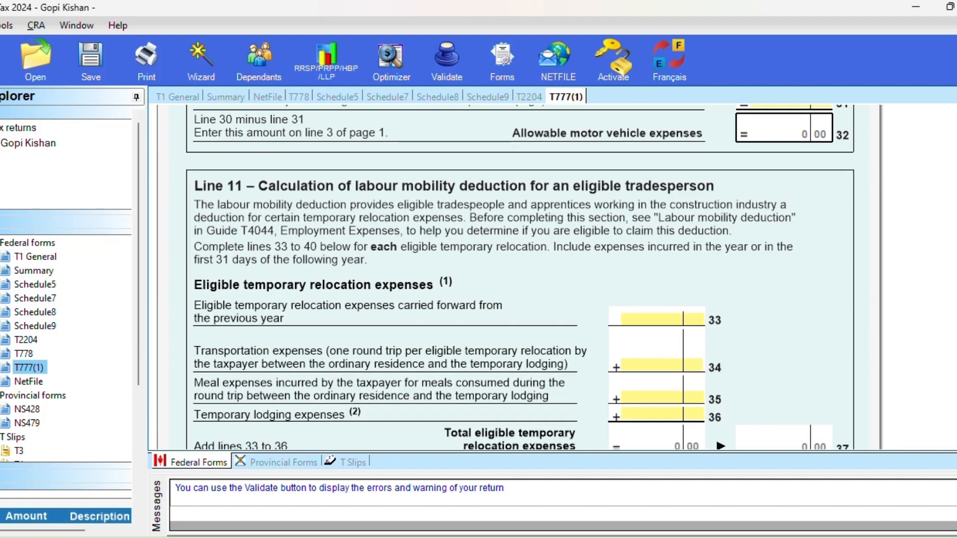
{"action": "scroll", "coordinate": [518, 277], "scroll_direction": "down", "scroll_amount": 10}
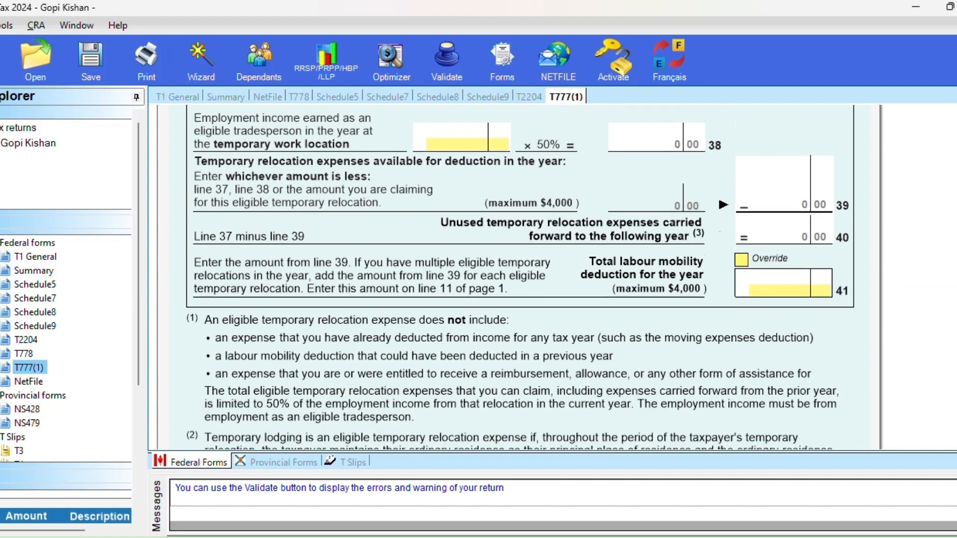
{"action": "scroll", "coordinate": [519, 277], "scroll_direction": "down", "scroll_amount": 13}
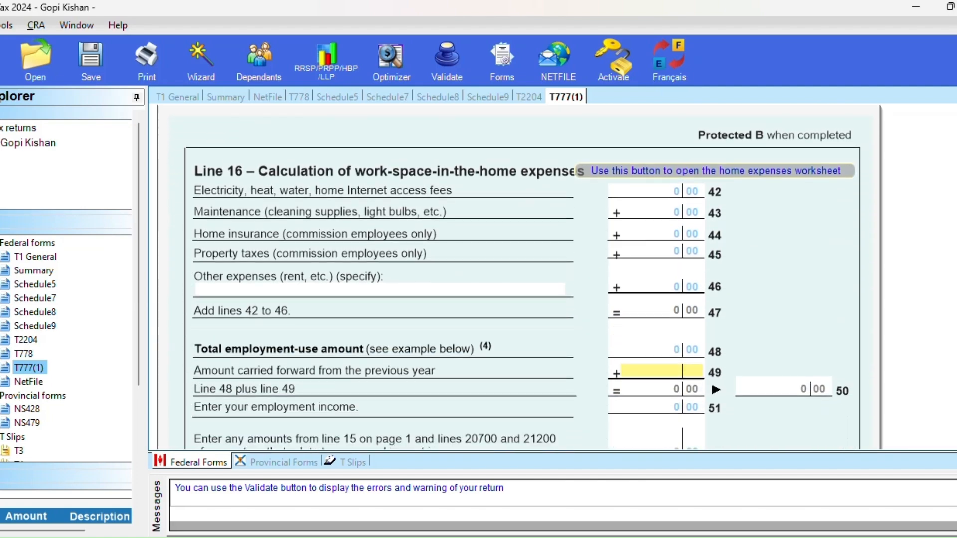
{"action": "scroll", "coordinate": [519, 277], "scroll_direction": "down", "scroll_amount": 1}
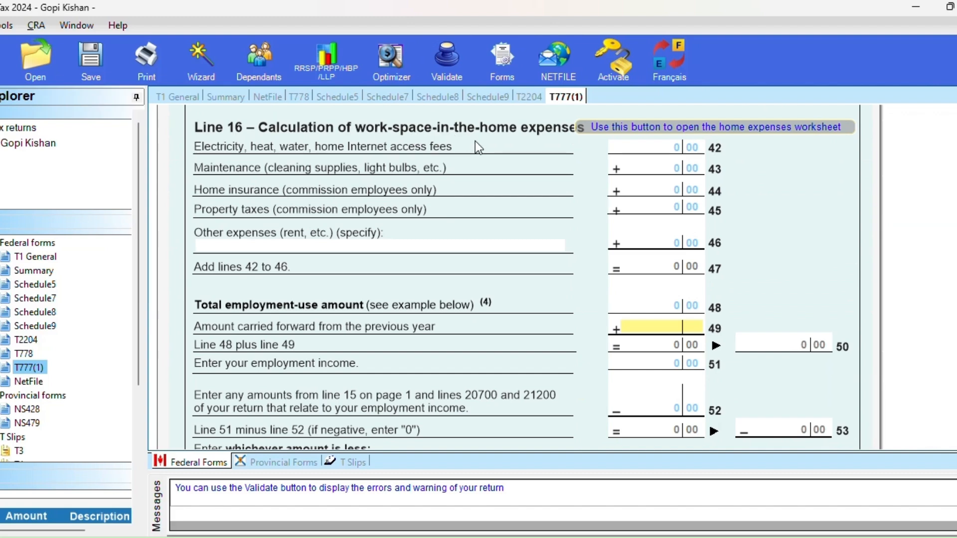
{"action": "left_click", "coordinate": [618, 127]}
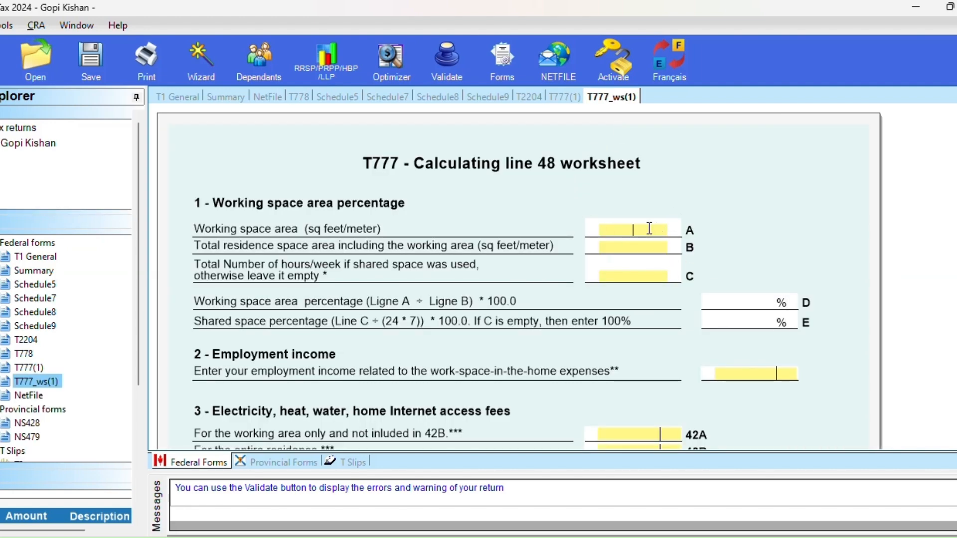
Enter a working space area of 100, a total residence area of 1000 and 24 shared-space hours per week in the worksheet.
{"action": "type", "text": "100"}
{"action": "left_click", "coordinate": [638, 246]}
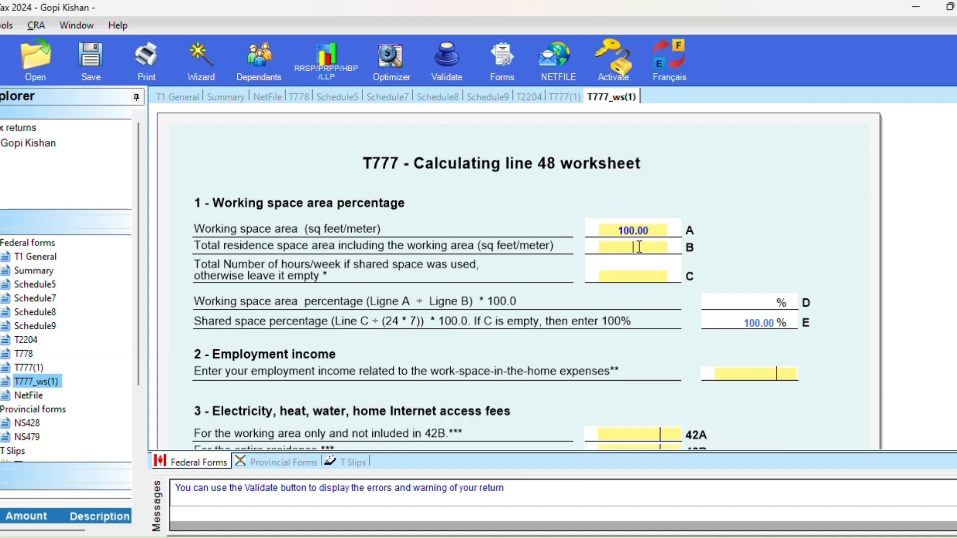
{"action": "type", "text": "1000"}
{"action": "left_click", "coordinate": [624, 274]}
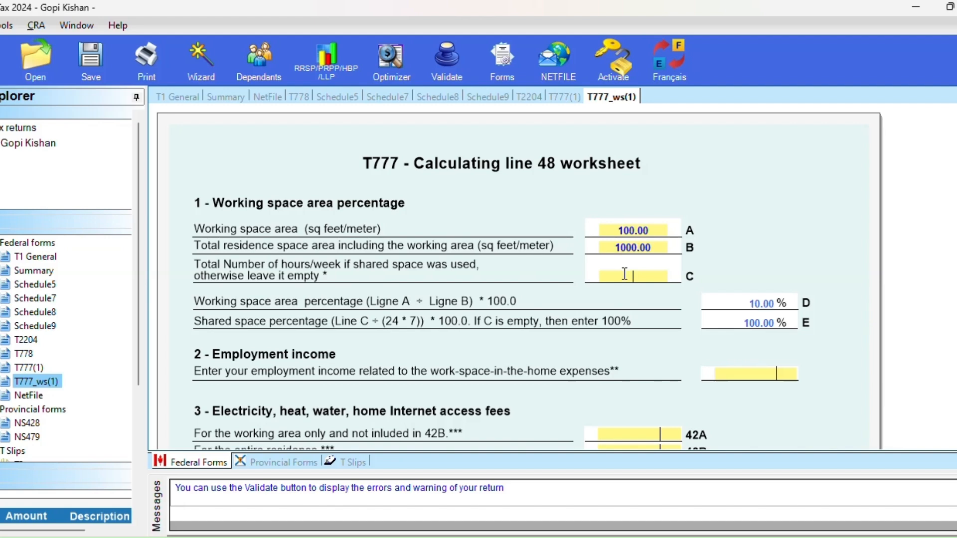
{"action": "type", "text": "24"}
Enter 100,000 as the employment income related to the work-space-in-the-home expenses.
{"action": "left_click", "coordinate": [745, 373]}
{"action": "type", "text": "1"}
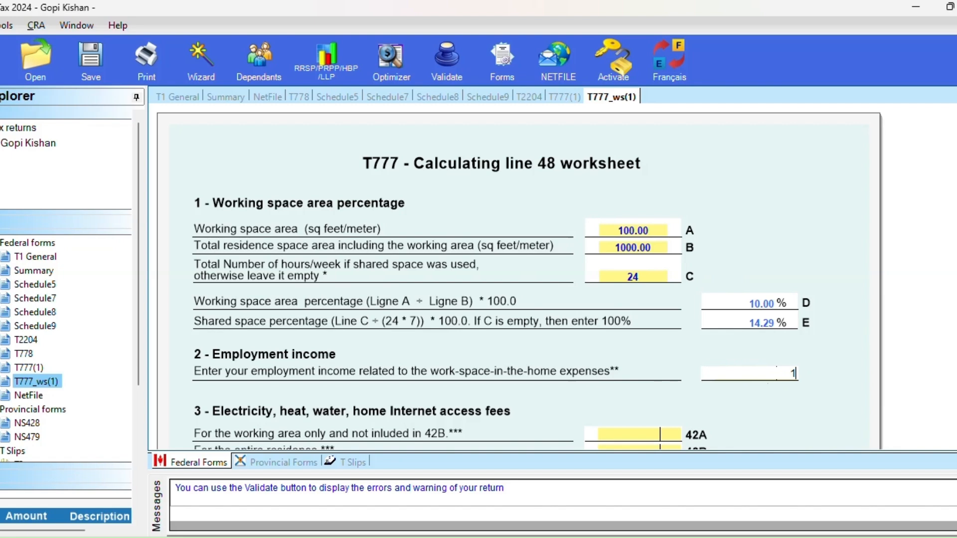
{"action": "type", "text": "00000"}
Enter electricity, heat, water and internet fees of 500 for the working area (42A) and 3,000 for the entire residence (42B).
{"action": "scroll", "coordinate": [520, 277], "scroll_direction": "down", "scroll_amount": 3}
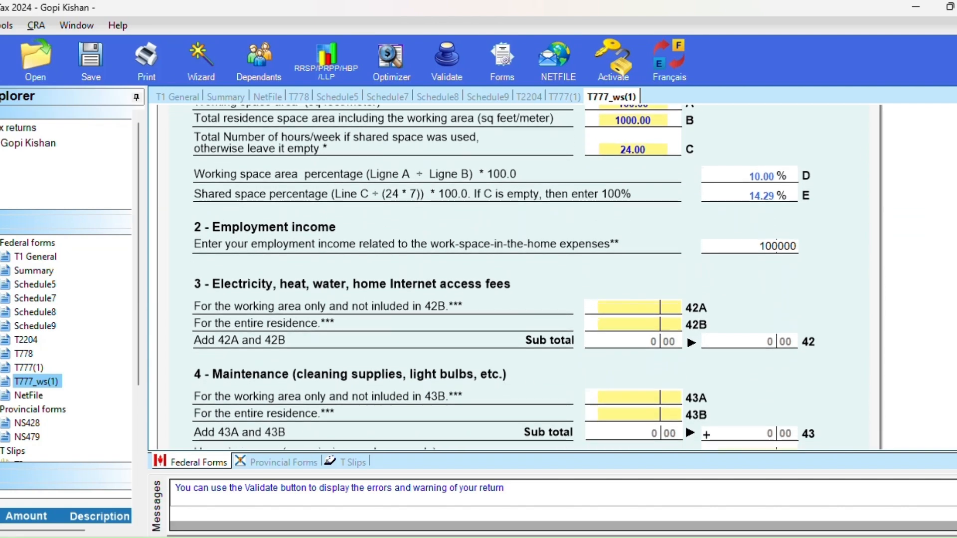
{"action": "left_click", "coordinate": [636, 310]}
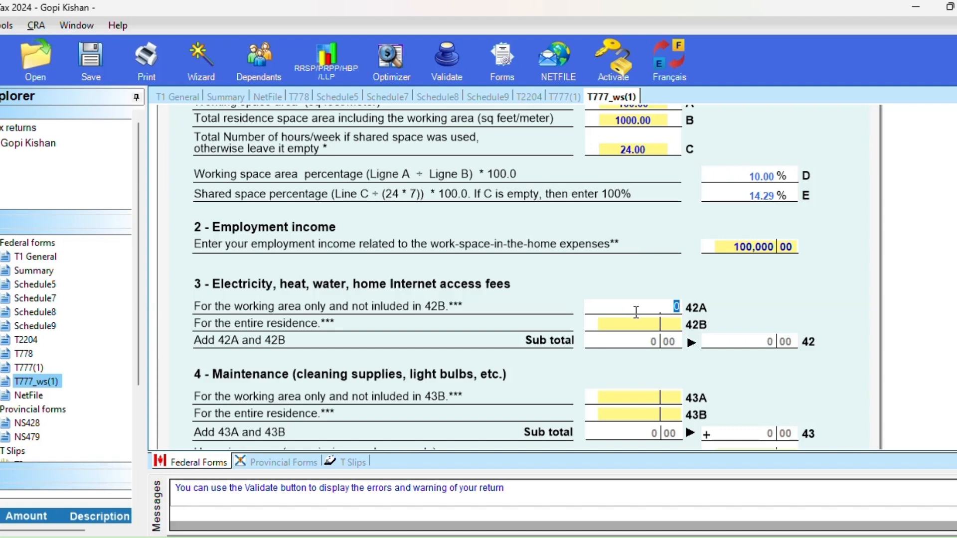
{"action": "type", "text": "500"}
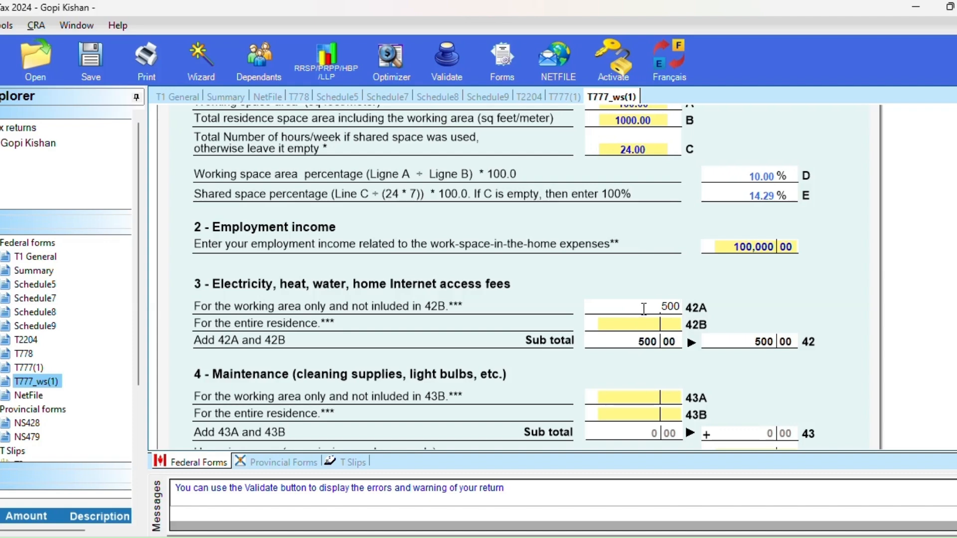
{"action": "type", "text": "3"}
{"action": "key", "text": "BackSpace"}
{"action": "left_click", "coordinate": [658, 327]}
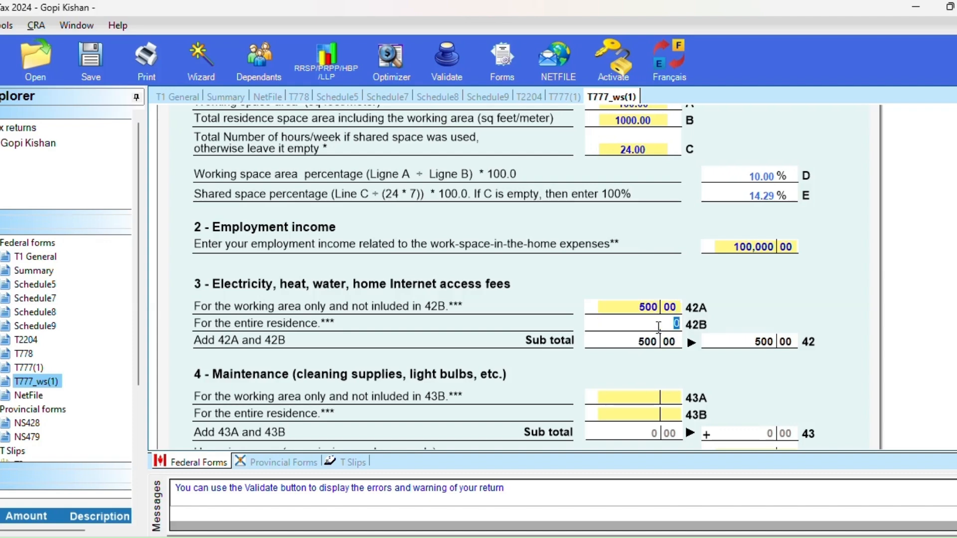
{"action": "type", "text": "3000"}
Enter maintenance costs of 250 for the working area (43A) and 750 for the entire residence (43B).
{"action": "key", "text": "Tab"}
{"action": "scroll", "coordinate": [884, 379], "scroll_direction": "down", "scroll_amount": 3}
{"action": "type", "text": "250"}
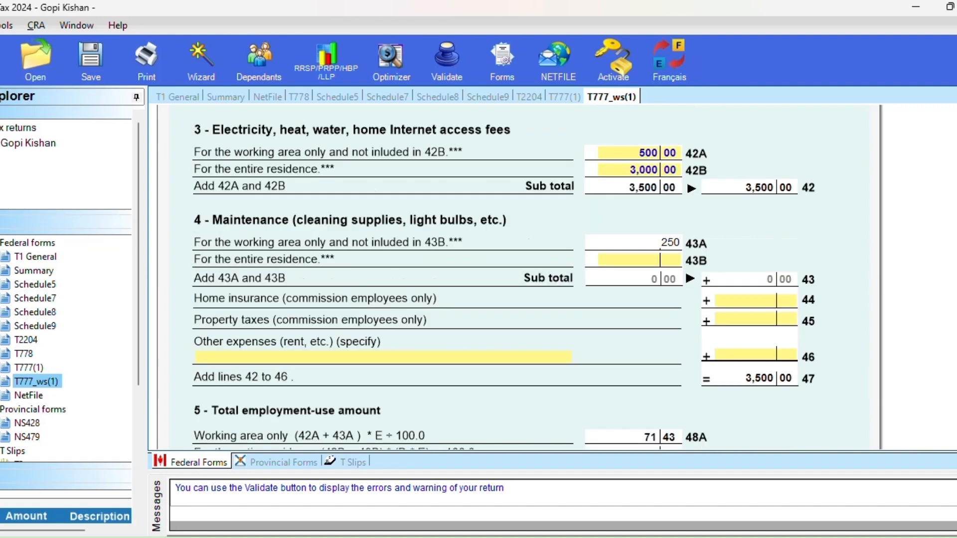
{"action": "left_click", "coordinate": [614, 256]}
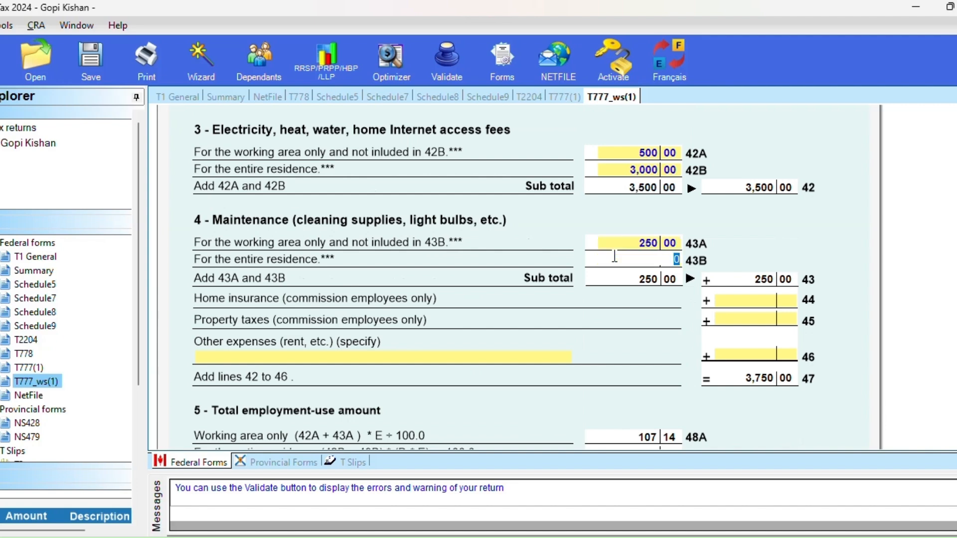
{"action": "type", "text": "750"}
{"action": "left_click", "coordinate": [614, 291]}
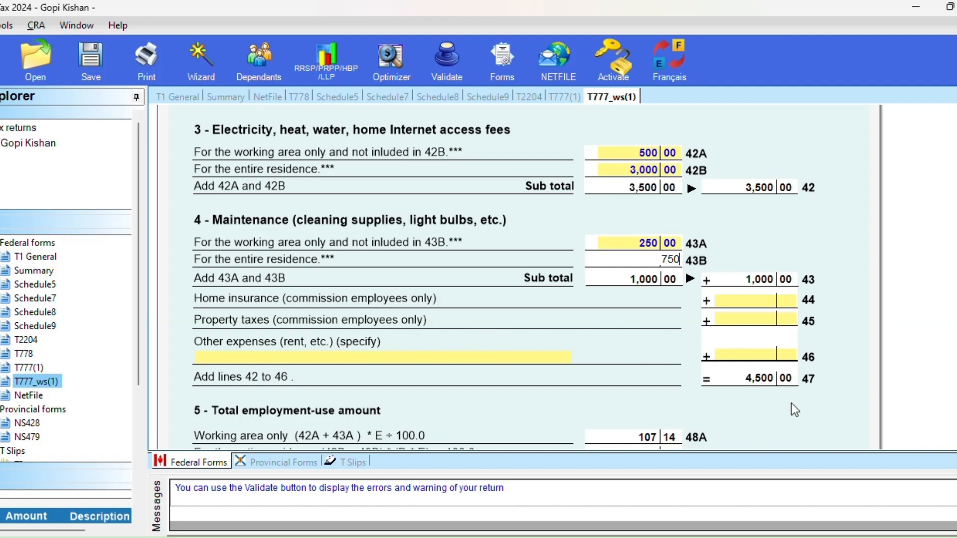
Review the worksheet's total employment-use amount and notes, and check the return's summary amounts in the explorer.
{"action": "scroll", "coordinate": [943, 411], "scroll_direction": "down", "scroll_amount": 5}
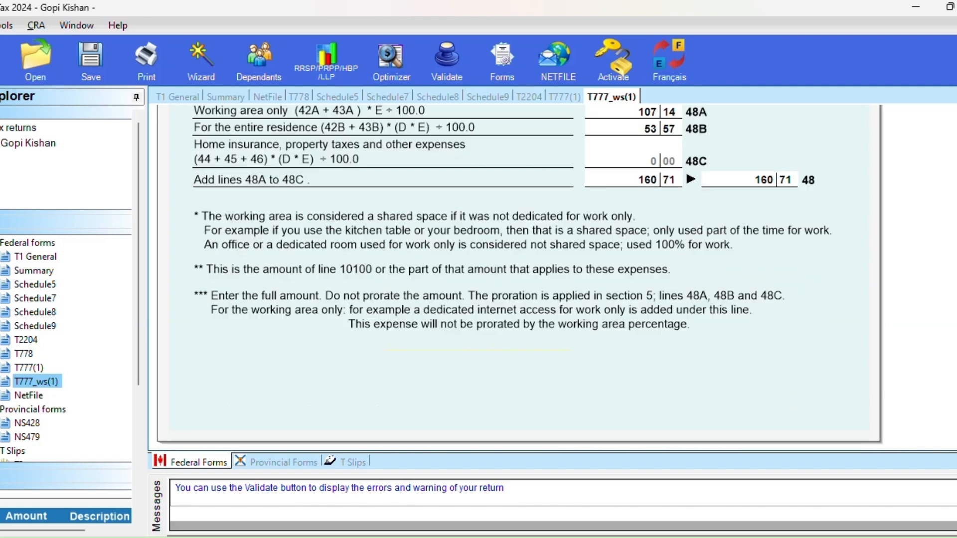
{"action": "scroll", "coordinate": [511, 269], "scroll_direction": "up", "scroll_amount": 2}
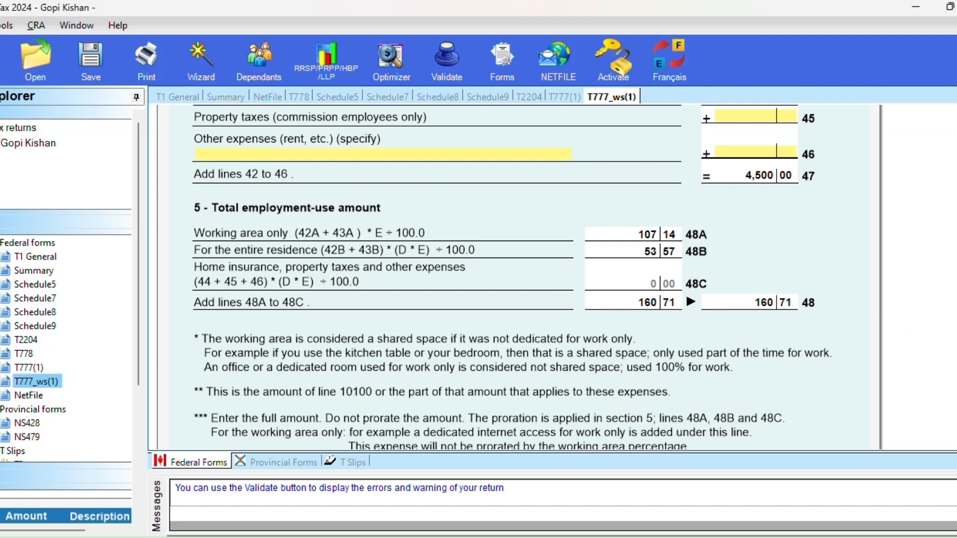
{"action": "scroll", "coordinate": [512, 277], "scroll_direction": "down", "scroll_amount": 3}
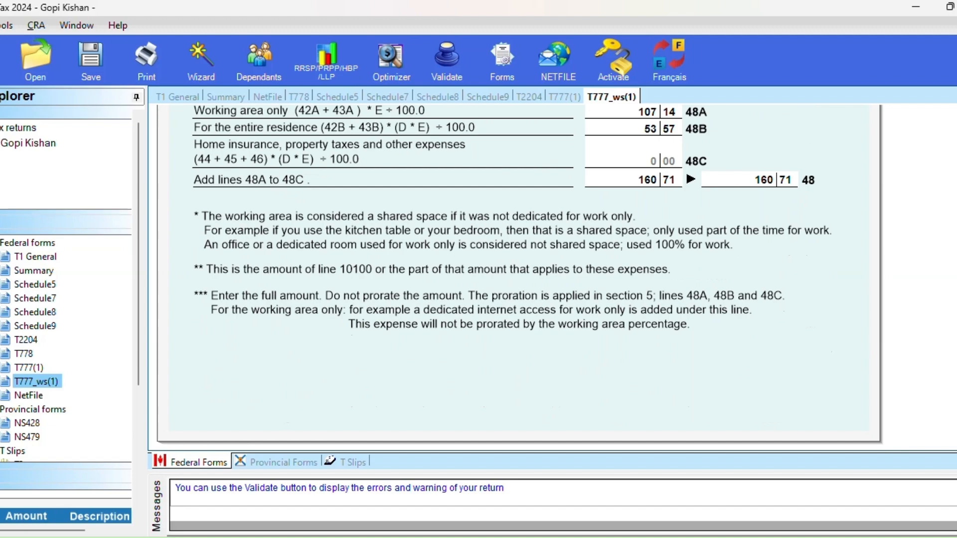
{"action": "scroll", "coordinate": [512, 277], "scroll_direction": "up", "scroll_amount": 5}
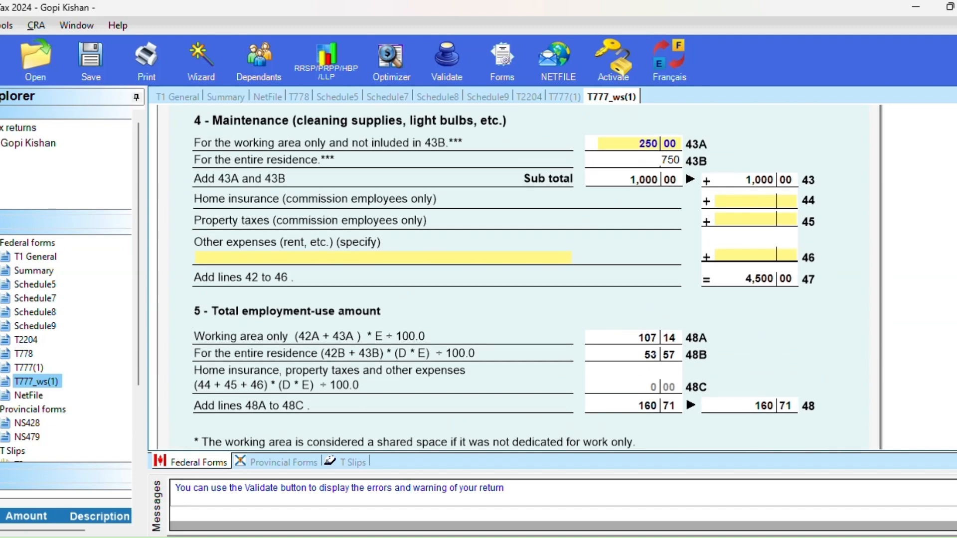
{"action": "scroll", "coordinate": [511, 277], "scroll_direction": "up", "scroll_amount": 10}
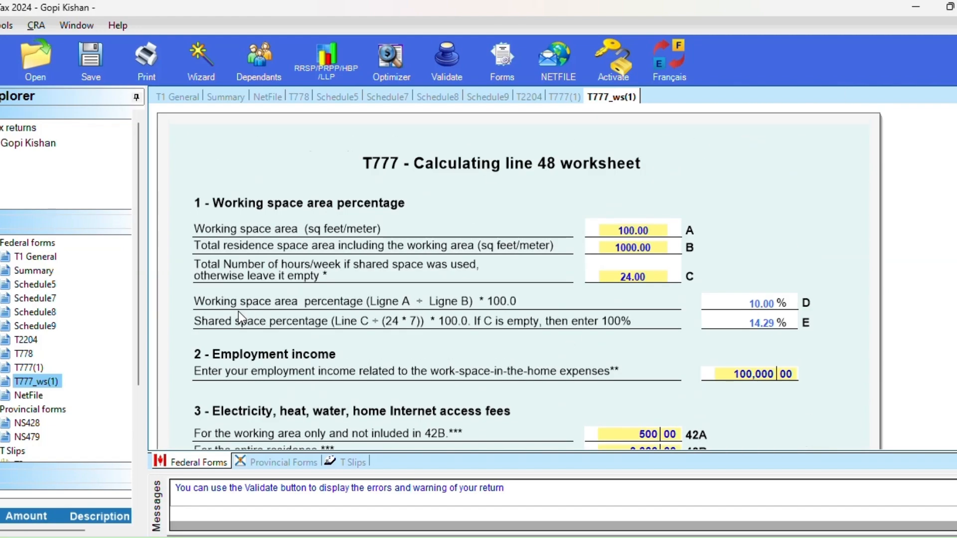
{"action": "left_click", "coordinate": [34, 141]}
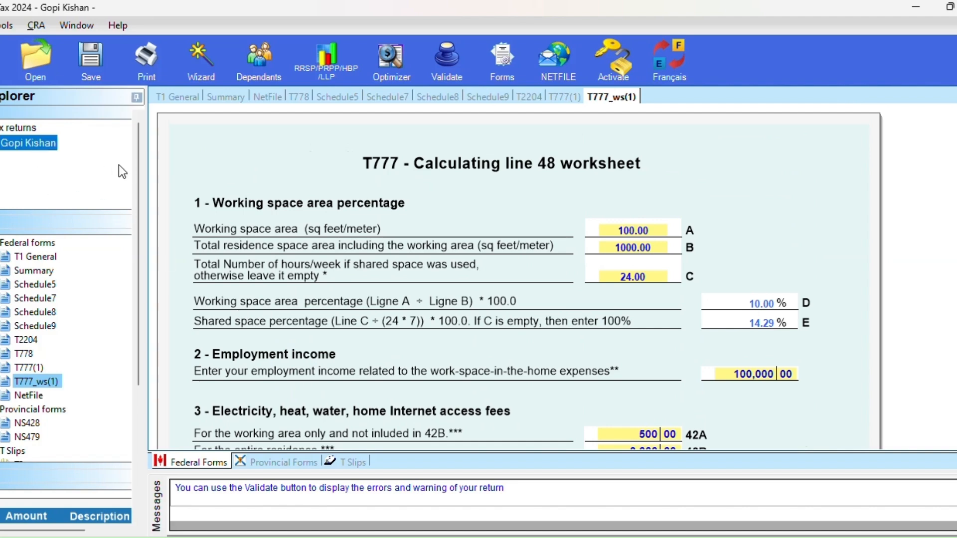
{"action": "left_click_drag", "start_coordinate": [141, 171], "coordinate": [153, 310]}
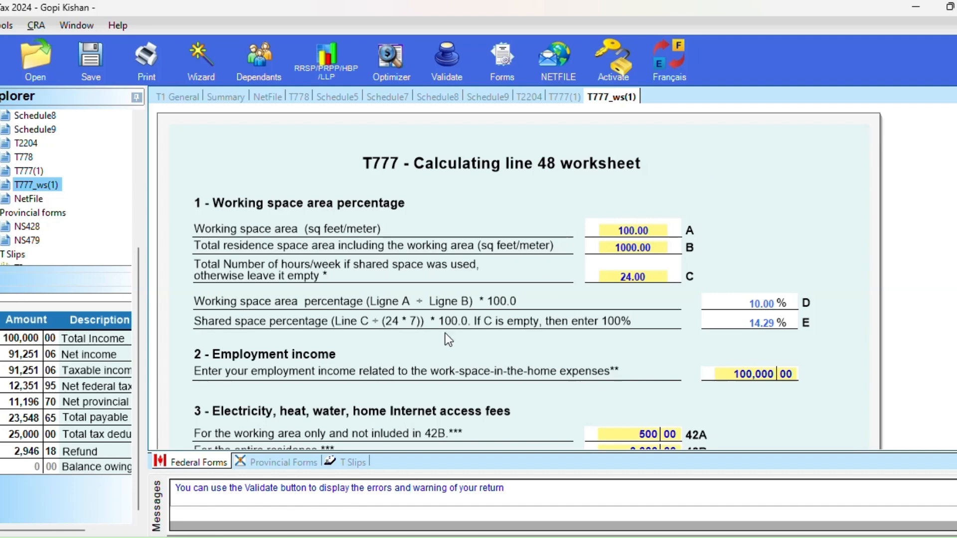
Add the provincial form Schedule 11, Tuition and Education Amounts, to the return and look through its calculation lines.
{"action": "left_click", "coordinate": [284, 464]}
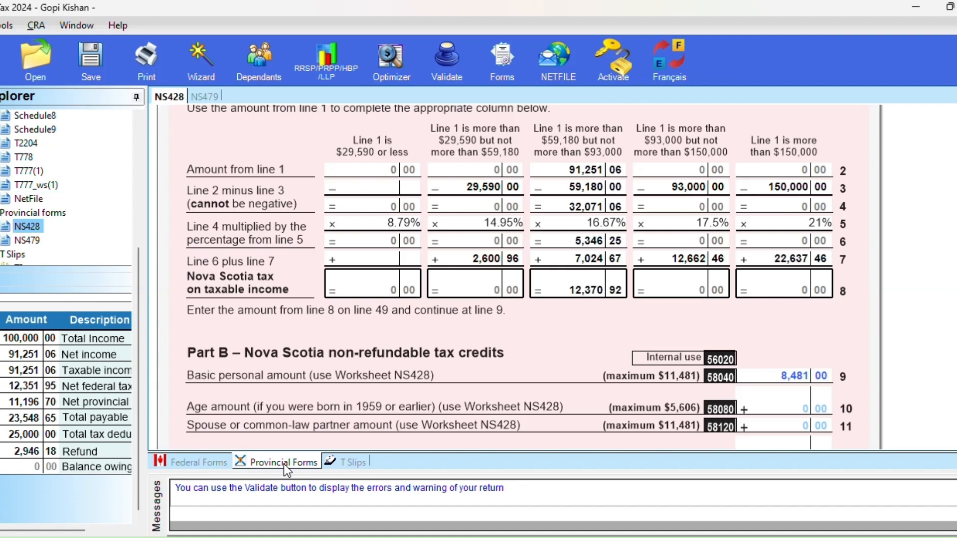
{"action": "left_click", "coordinate": [192, 467]}
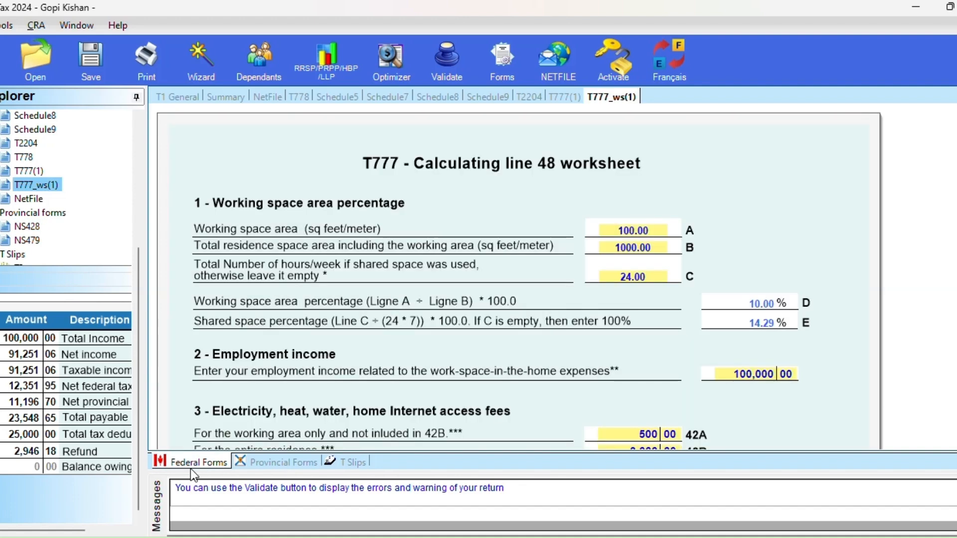
{"action": "left_click", "coordinate": [486, 64]}
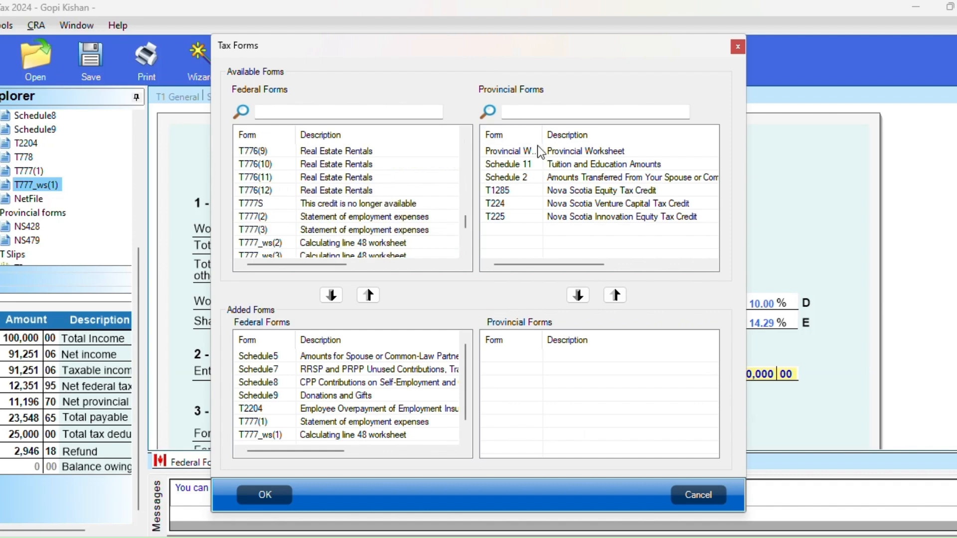
{"action": "left_click", "coordinate": [531, 164]}
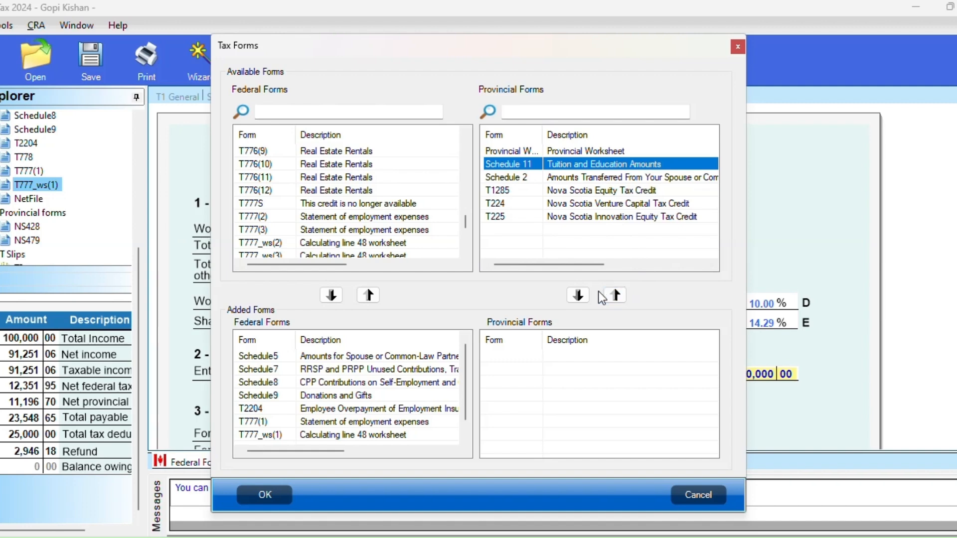
{"action": "left_click", "coordinate": [576, 297]}
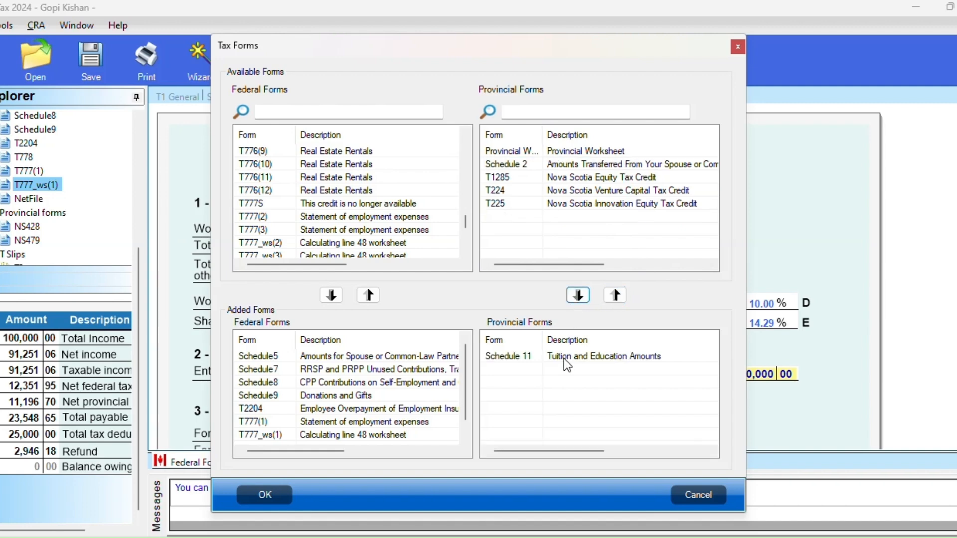
{"action": "left_click", "coordinate": [262, 490]}
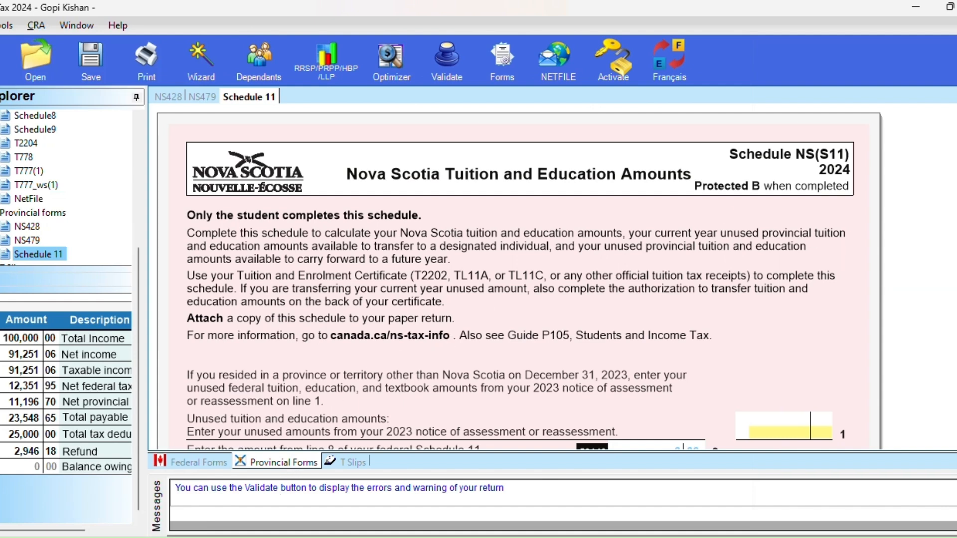
{"action": "scroll", "coordinate": [518, 278], "scroll_direction": "down", "scroll_amount": 3}
{"action": "scroll", "coordinate": [519, 277], "scroll_direction": "down", "scroll_amount": 1}
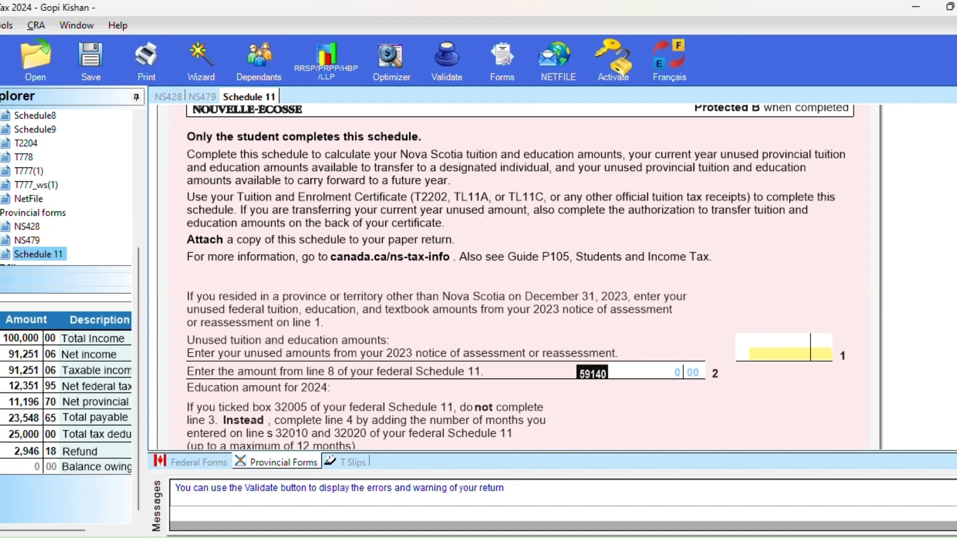
{"action": "scroll", "coordinate": [518, 277], "scroll_direction": "down", "scroll_amount": 5}
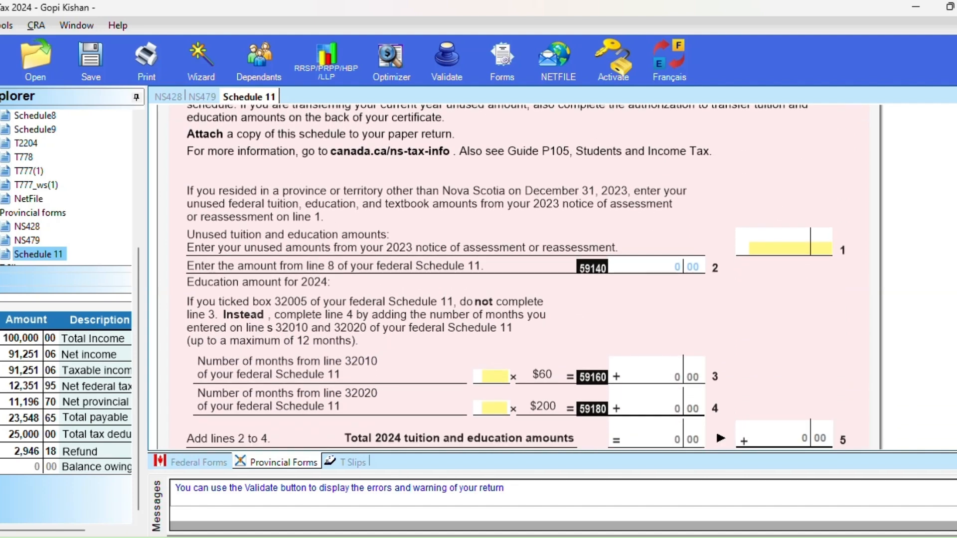
{"action": "scroll", "coordinate": [519, 277], "scroll_direction": "down", "scroll_amount": 3}
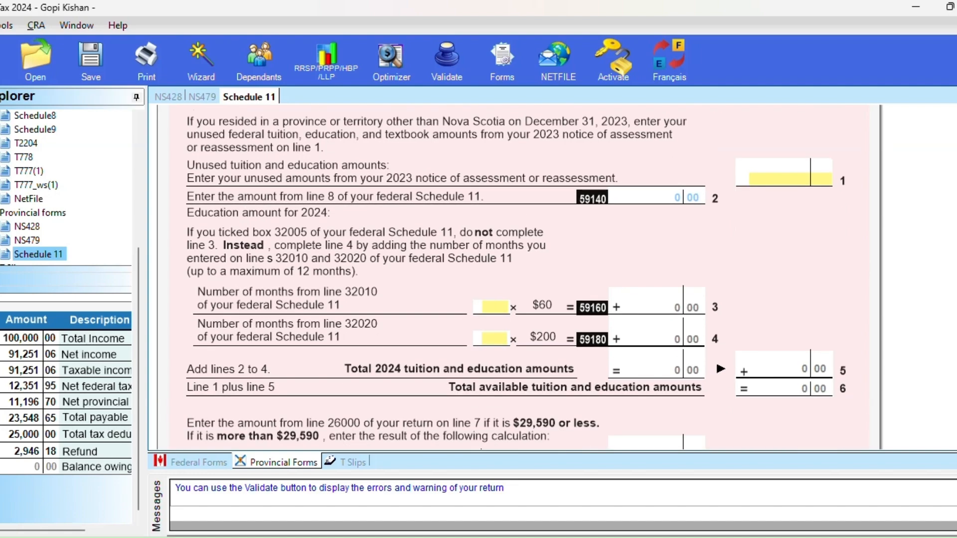
{"action": "scroll", "coordinate": [519, 277], "scroll_direction": "down", "scroll_amount": 2}
Review the federal Summary from total income through deductions, refund, tax rates, benefit estimates and installment payments.
{"action": "left_click", "coordinate": [199, 462]}
{"action": "left_click", "coordinate": [238, 94]}
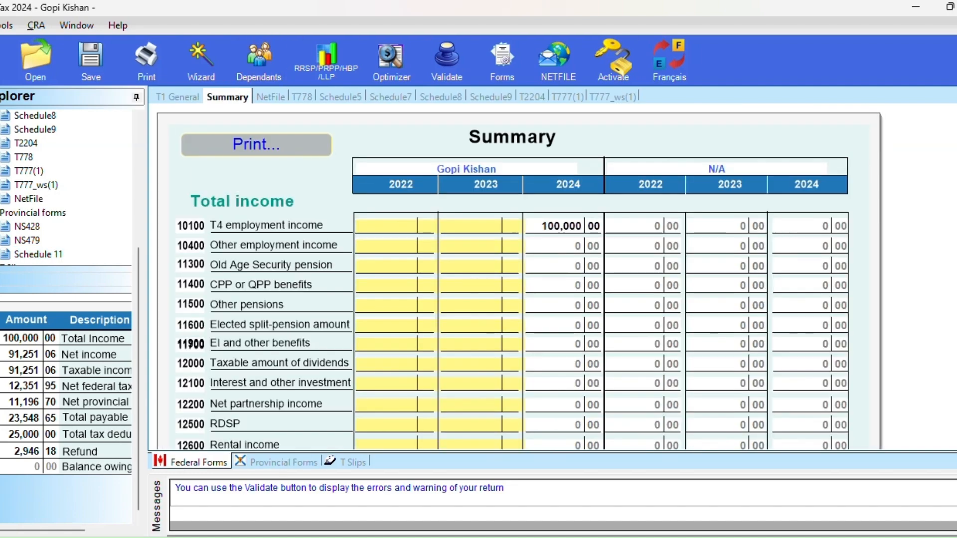
{"action": "scroll", "coordinate": [513, 280], "scroll_direction": "down", "scroll_amount": 12}
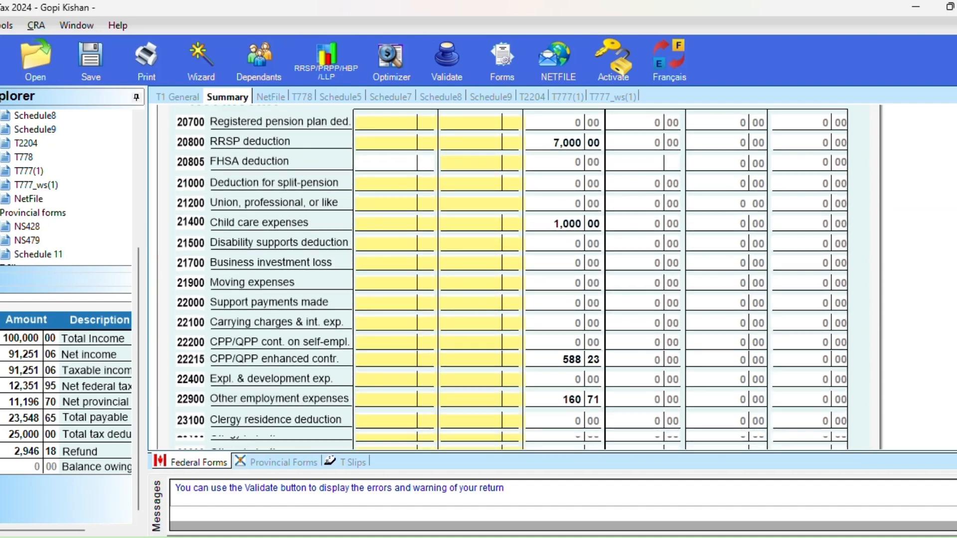
{"action": "scroll", "coordinate": [513, 279], "scroll_direction": "down", "scroll_amount": 15}
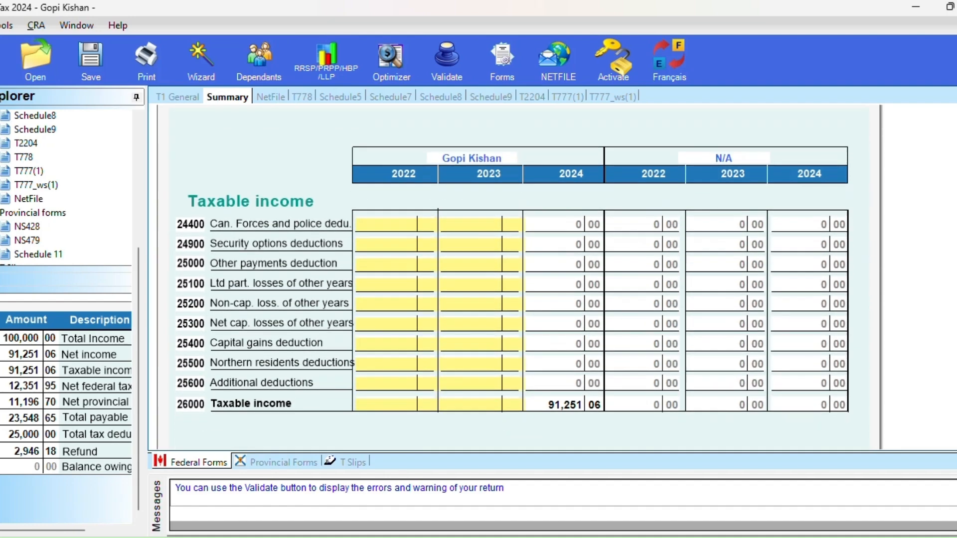
{"action": "scroll", "coordinate": [513, 279], "scroll_direction": "down", "scroll_amount": 15}
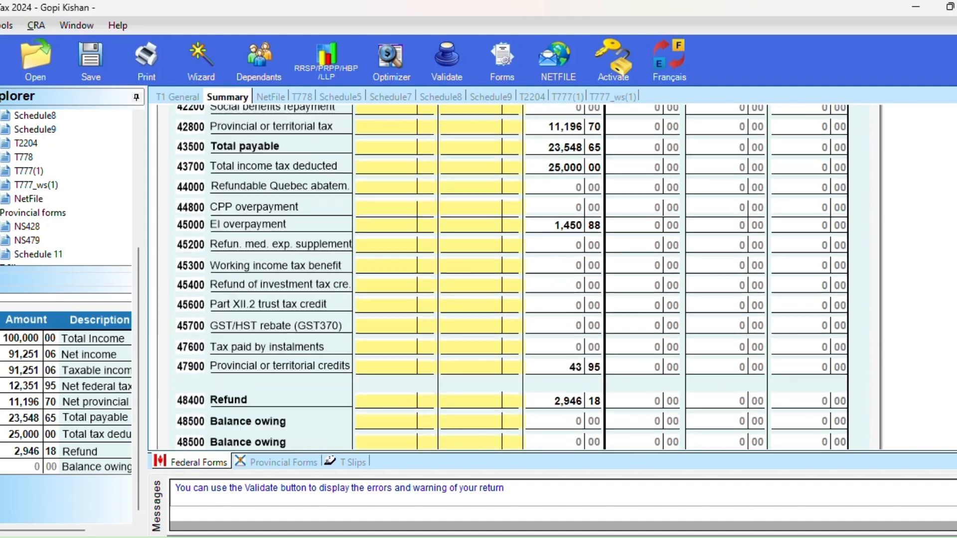
{"action": "scroll", "coordinate": [513, 279], "scroll_direction": "down", "scroll_amount": 15}
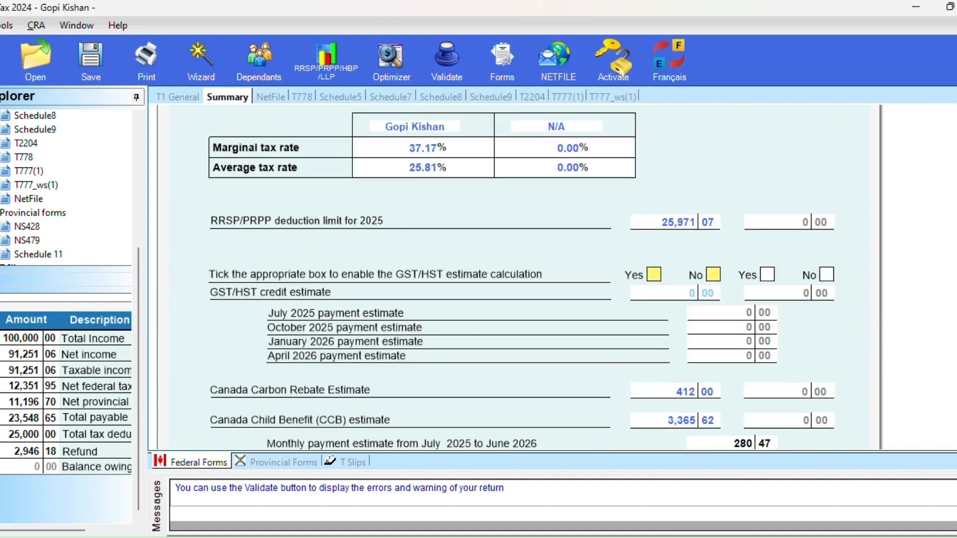
{"action": "scroll", "coordinate": [513, 279], "scroll_direction": "down", "scroll_amount": 1}
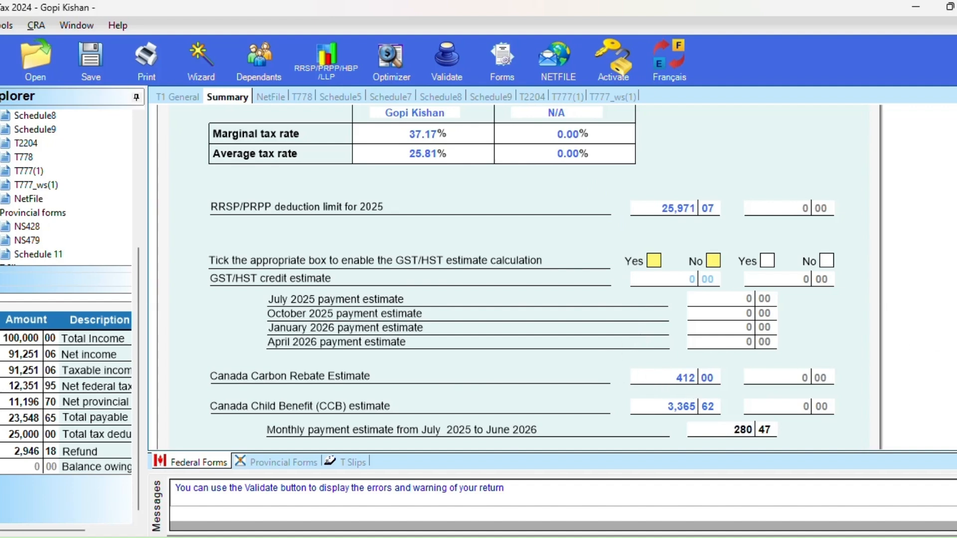
{"action": "scroll", "coordinate": [518, 280], "scroll_direction": "down", "scroll_amount": 3}
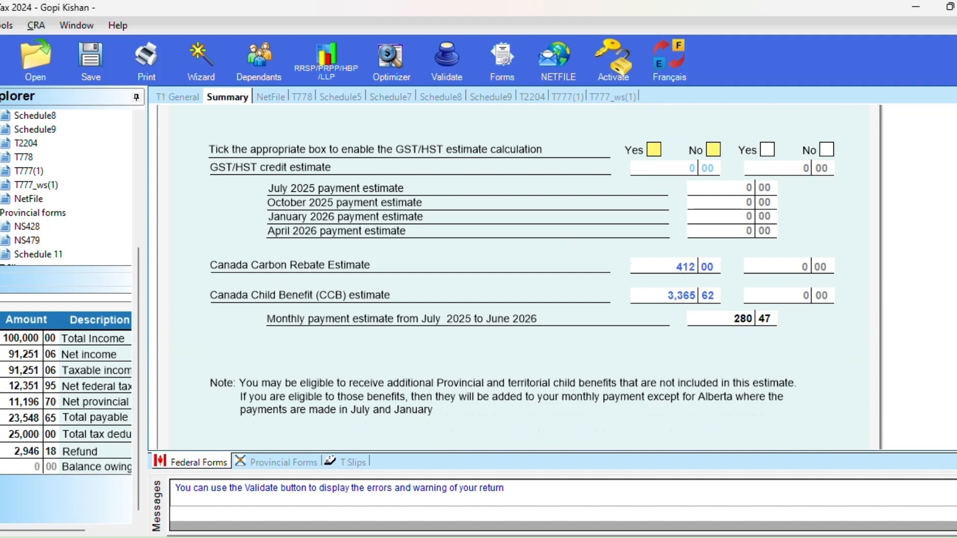
{"action": "scroll", "coordinate": [519, 279], "scroll_direction": "down", "scroll_amount": 4}
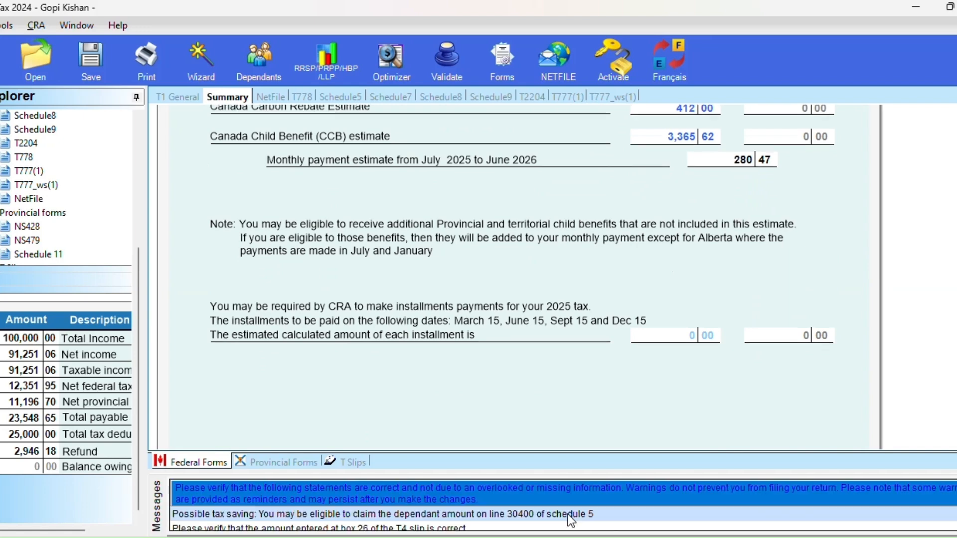
Validate the return and read through the resulting warning messages.
{"action": "scroll", "coordinate": [563, 514], "scroll_direction": "down", "scroll_amount": 1}
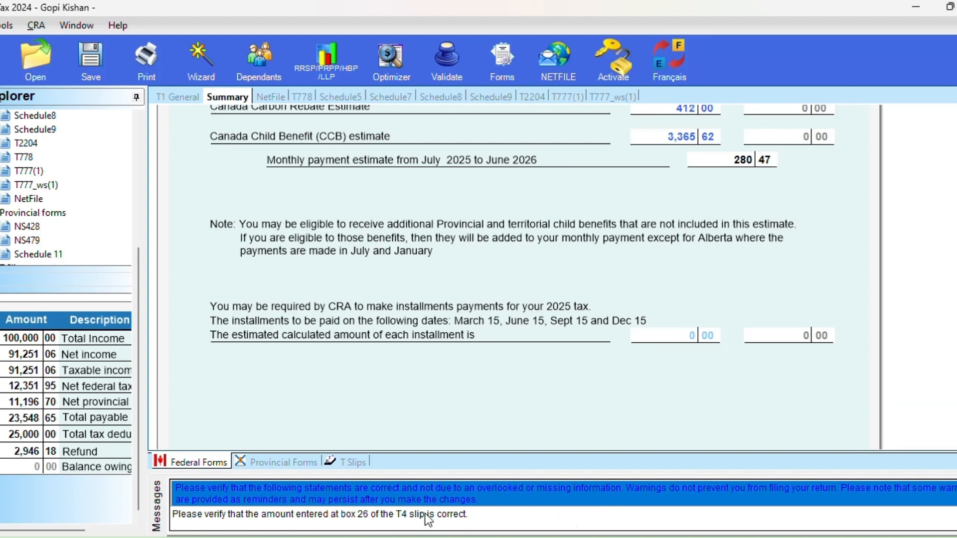
{"action": "left_click", "coordinate": [444, 57]}
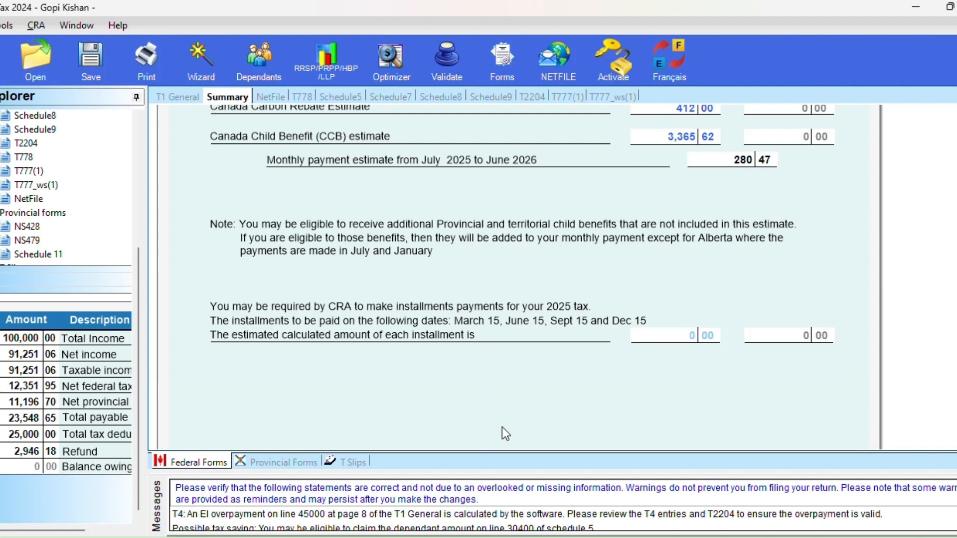
{"action": "left_click", "coordinate": [462, 531]}
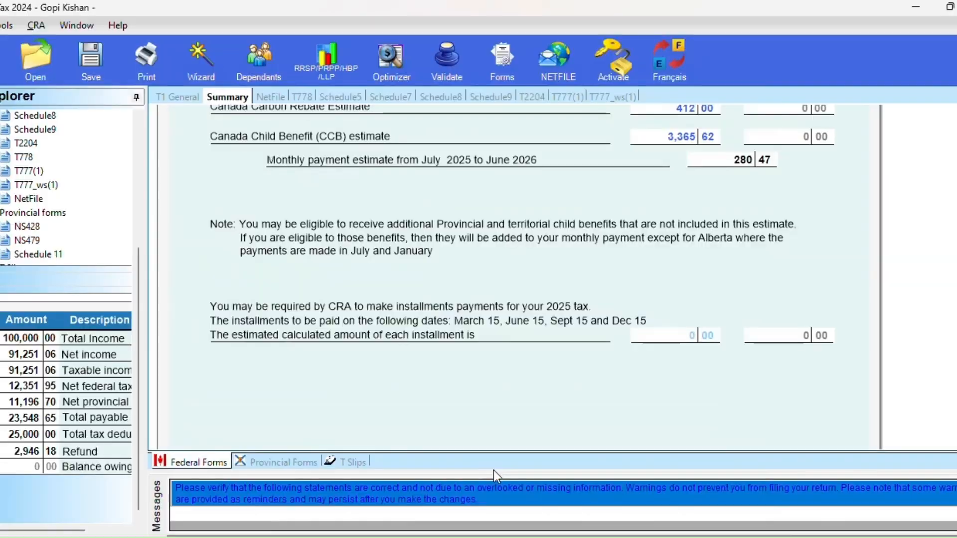
Start NETFILE and save the unsaved return to the Desktop as a .24t file under the taxpayer's name.
{"action": "left_click", "coordinate": [548, 60]}
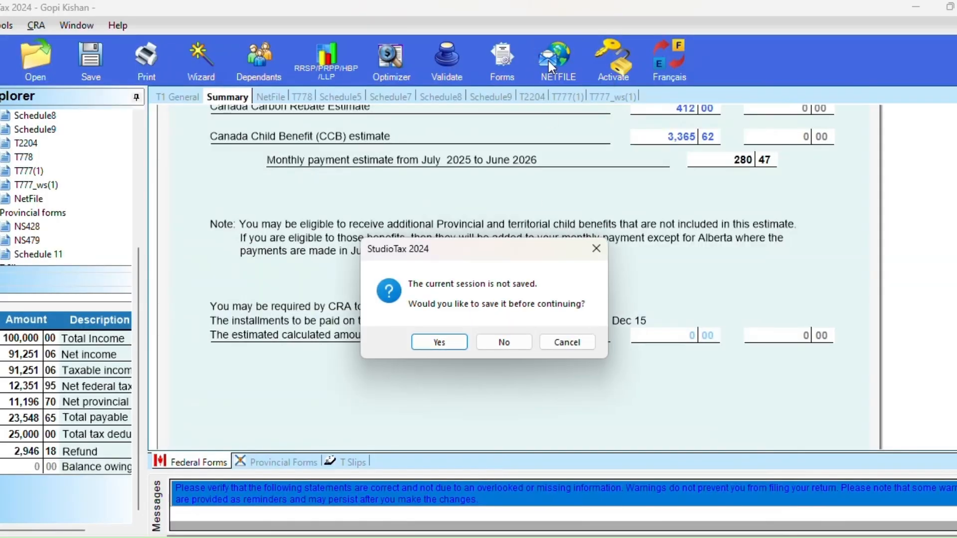
{"action": "left_click", "coordinate": [450, 339]}
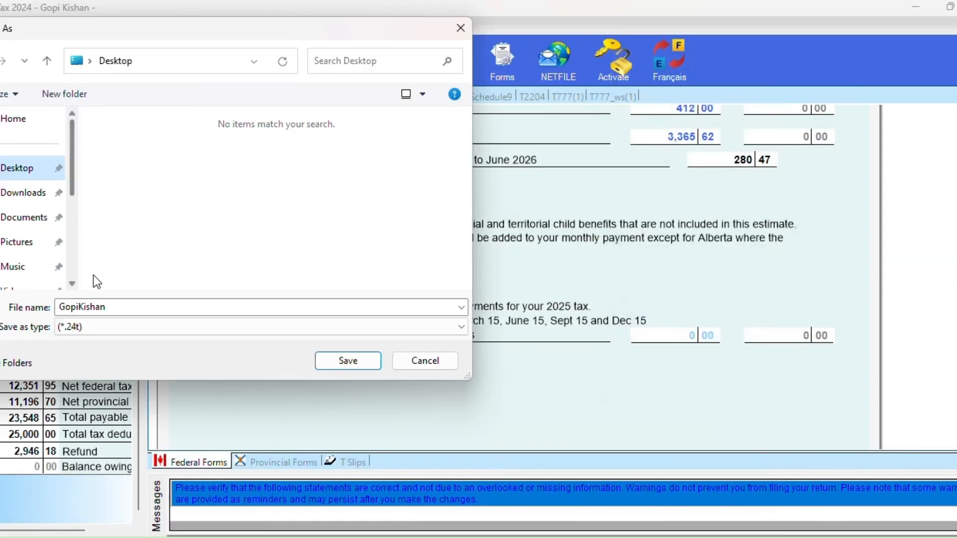
{"action": "left_click", "coordinate": [344, 360]}
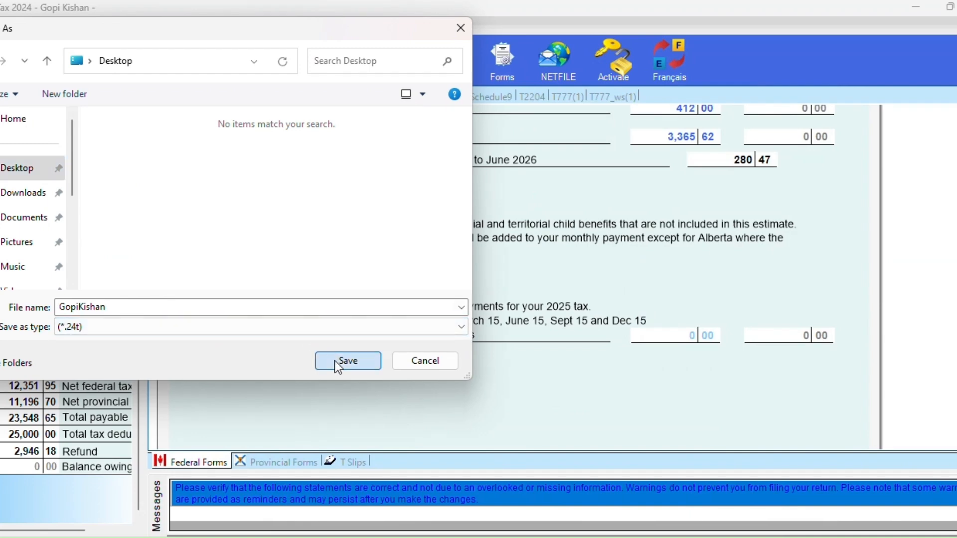